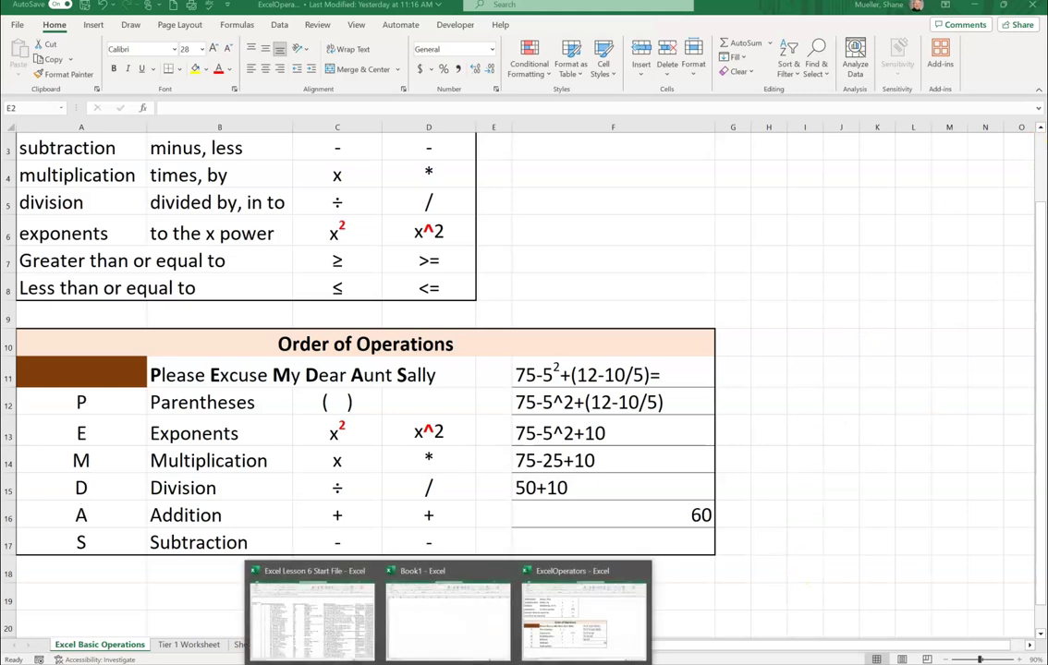
View the finished Downtime Issues workbook as a reference, and switch to the blank Book1 workbook.
left_click(470, 633)
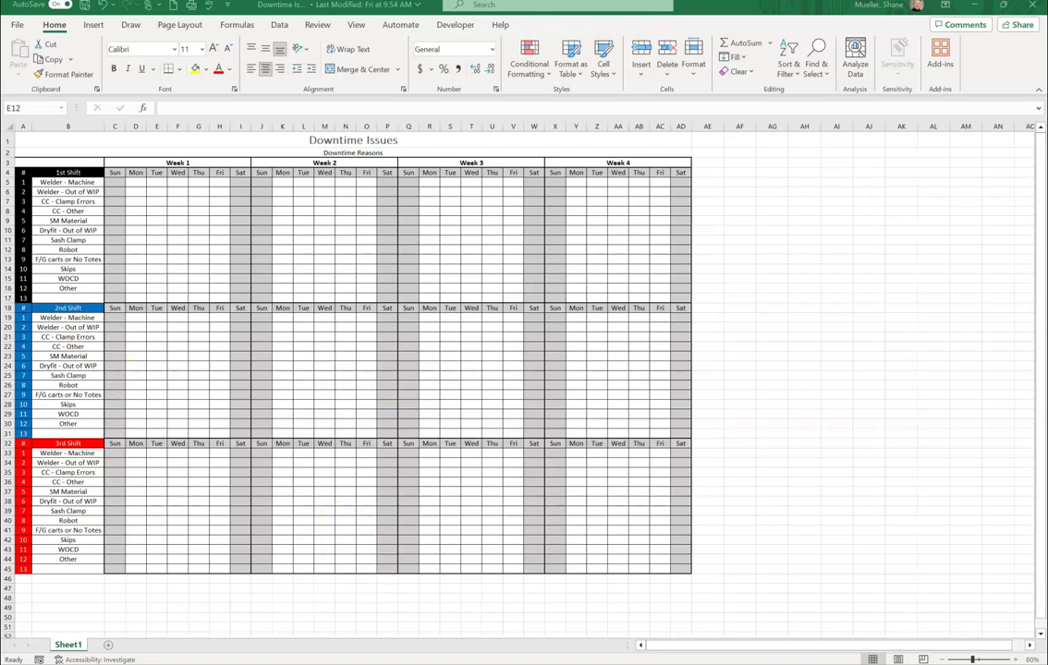
mouse_move(445, 661)
left_click(391, 626)
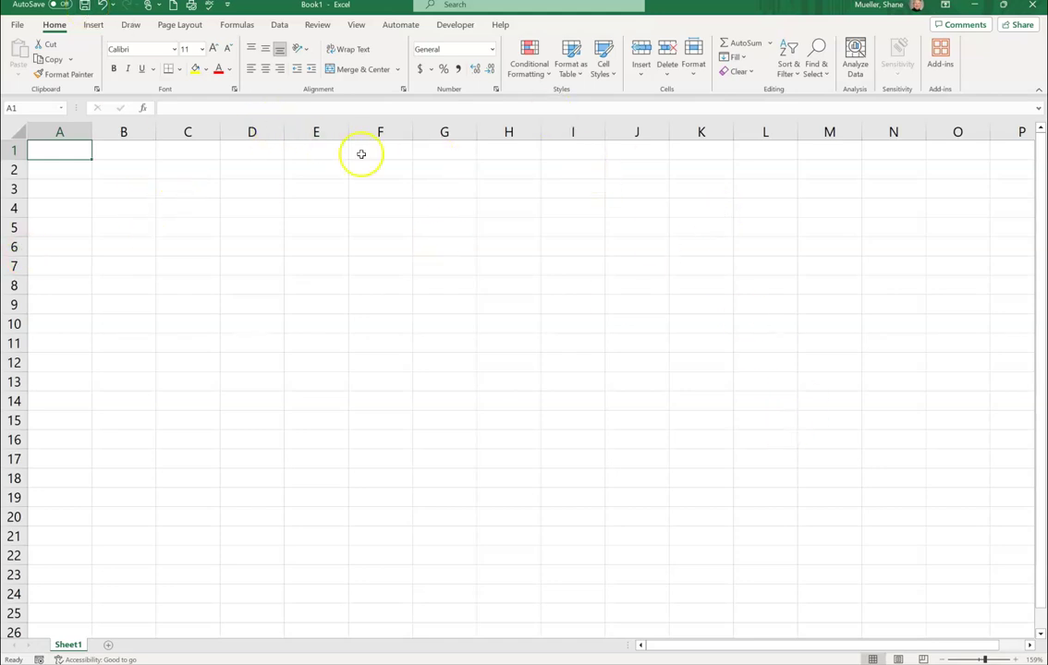
Save the blank workbook as an Excel Workbook named "Downtime Report" in the OneDrive Desktop folder.
left_click(21, 26)
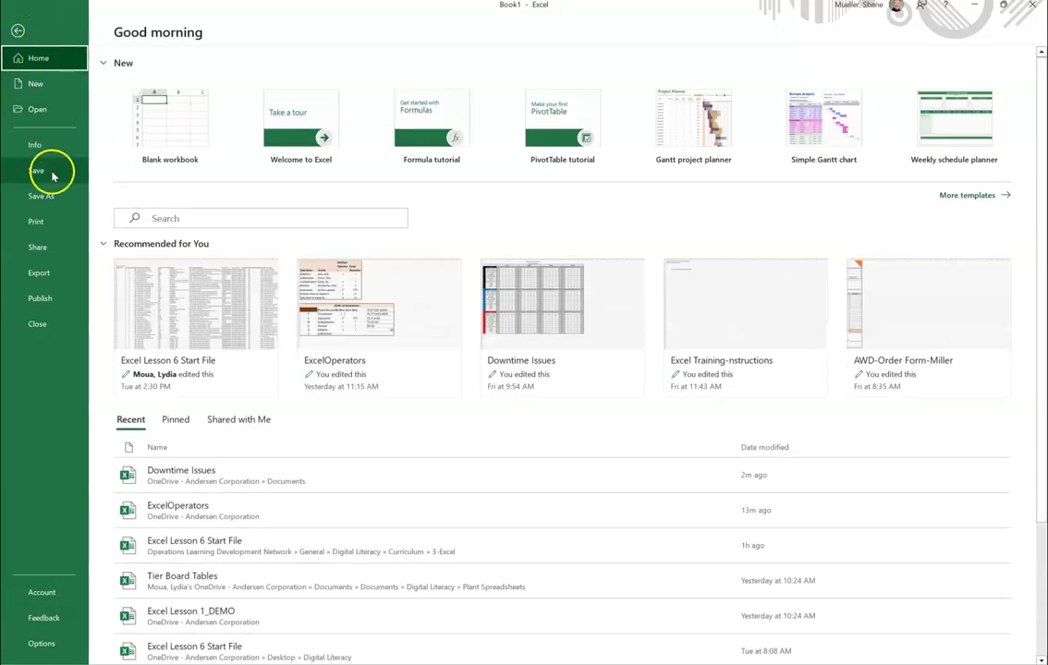
left_click(42, 193)
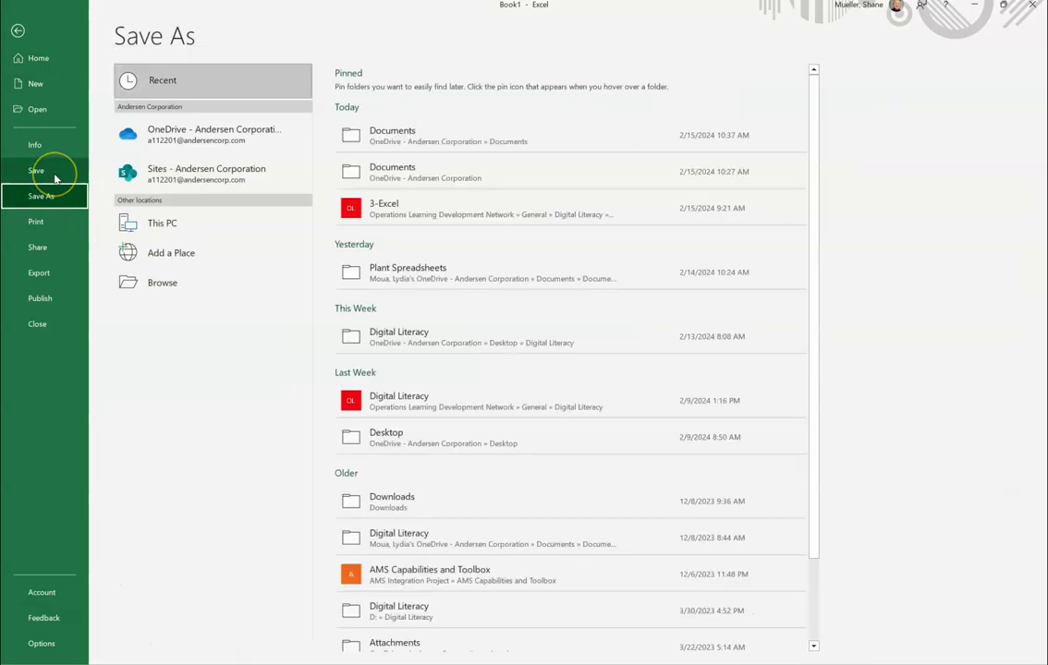
left_click(168, 285)
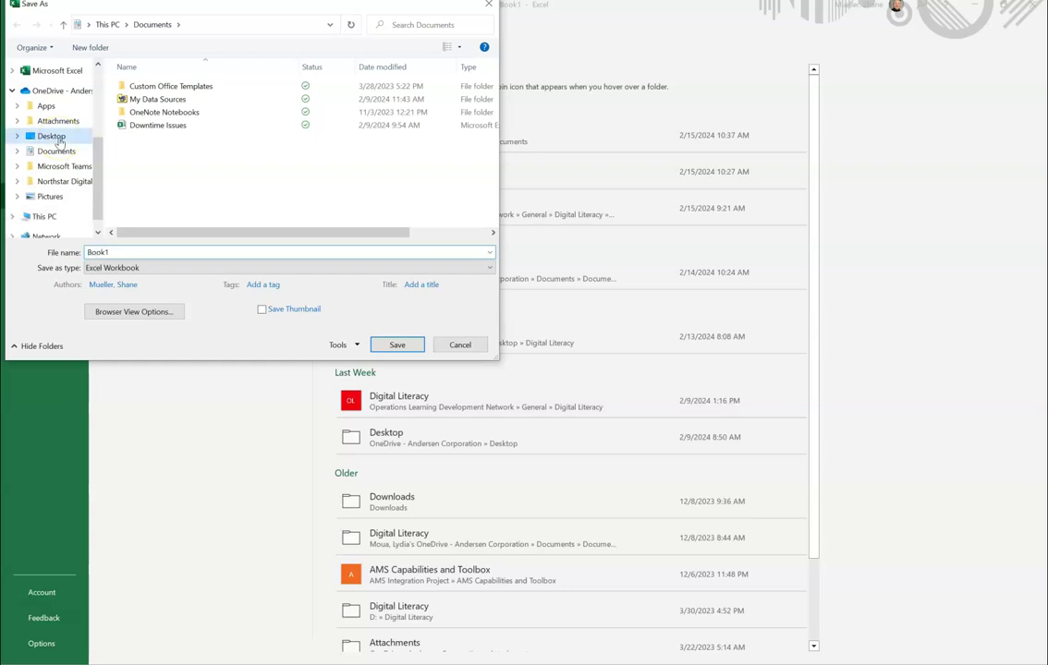
left_click(57, 138)
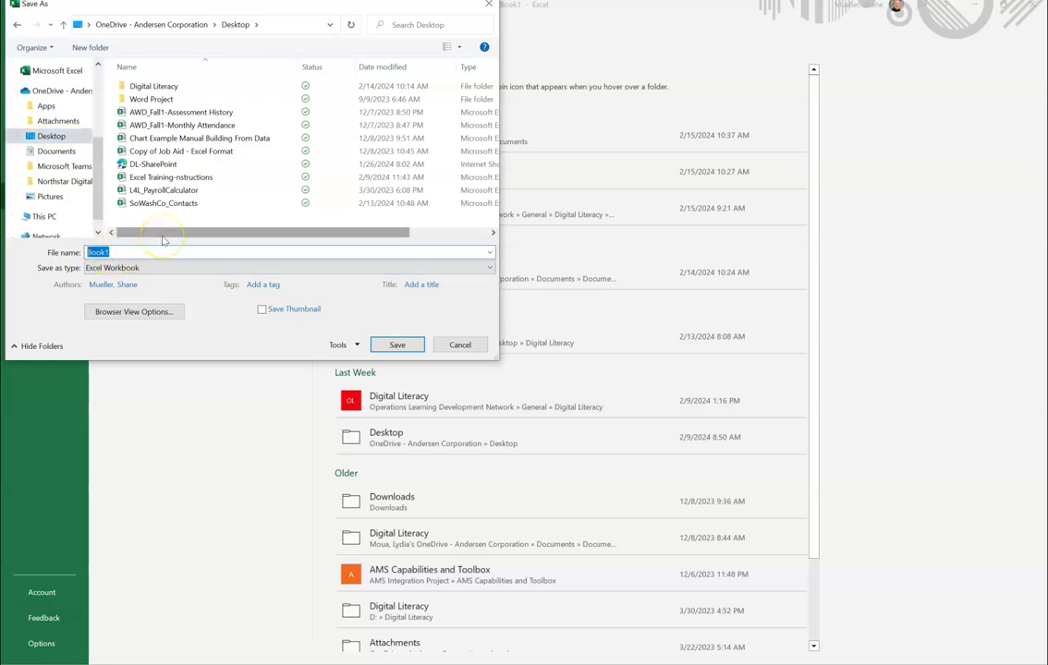
type("Downtime Report")
left_click(277, 284)
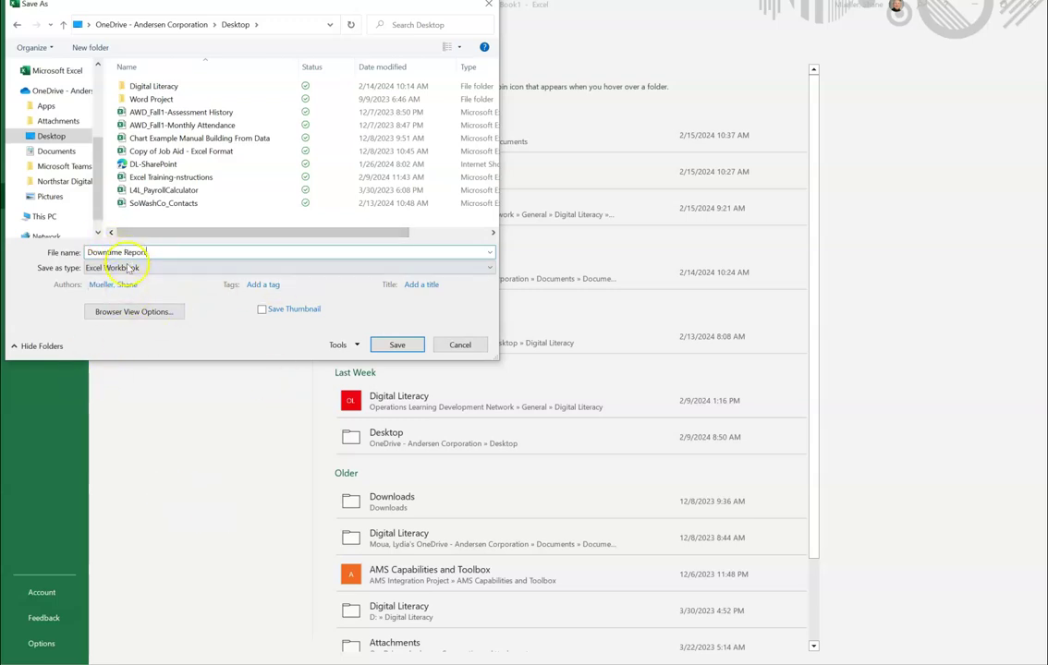
left_click(397, 345)
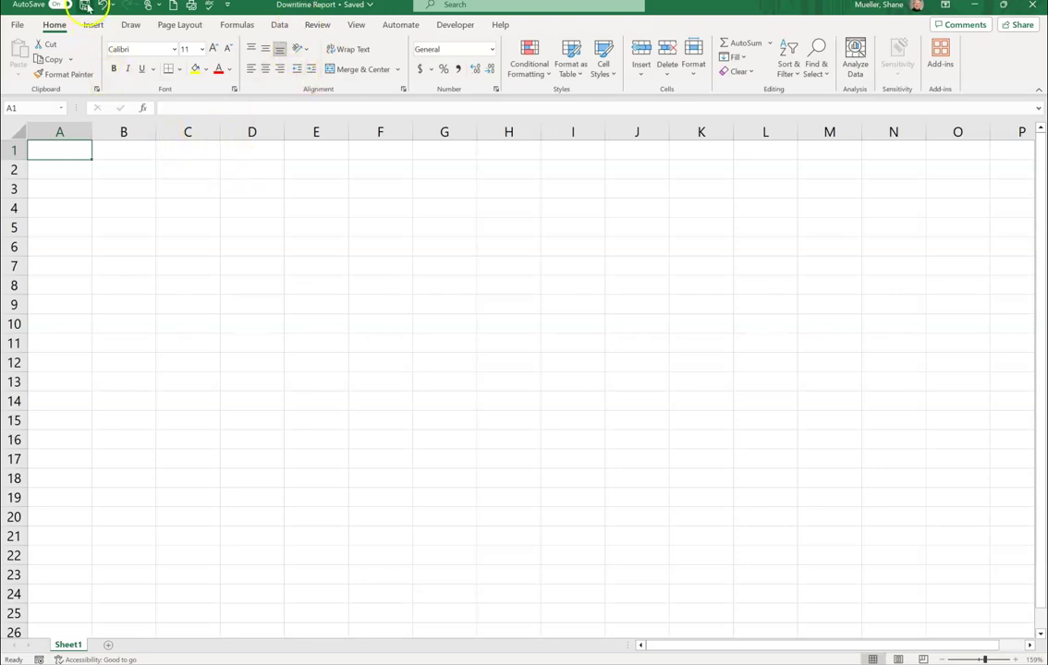
left_click(86, 6)
Enter the title "Downtime Issues" in cell A1 and check the contents of A1 and B1.
type("Down")
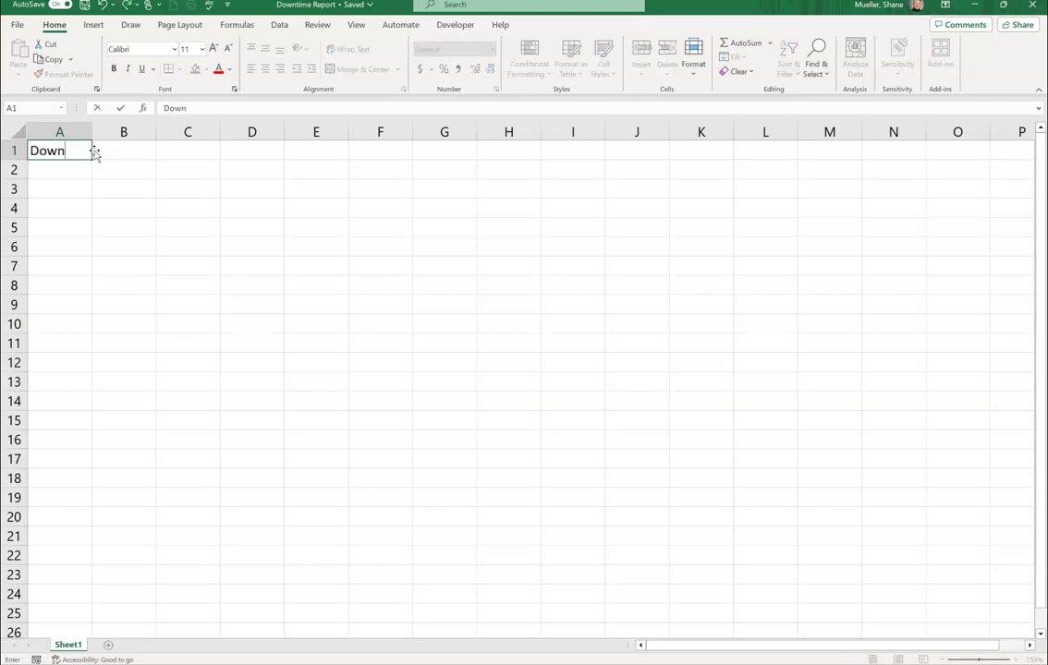
type("time Issues")
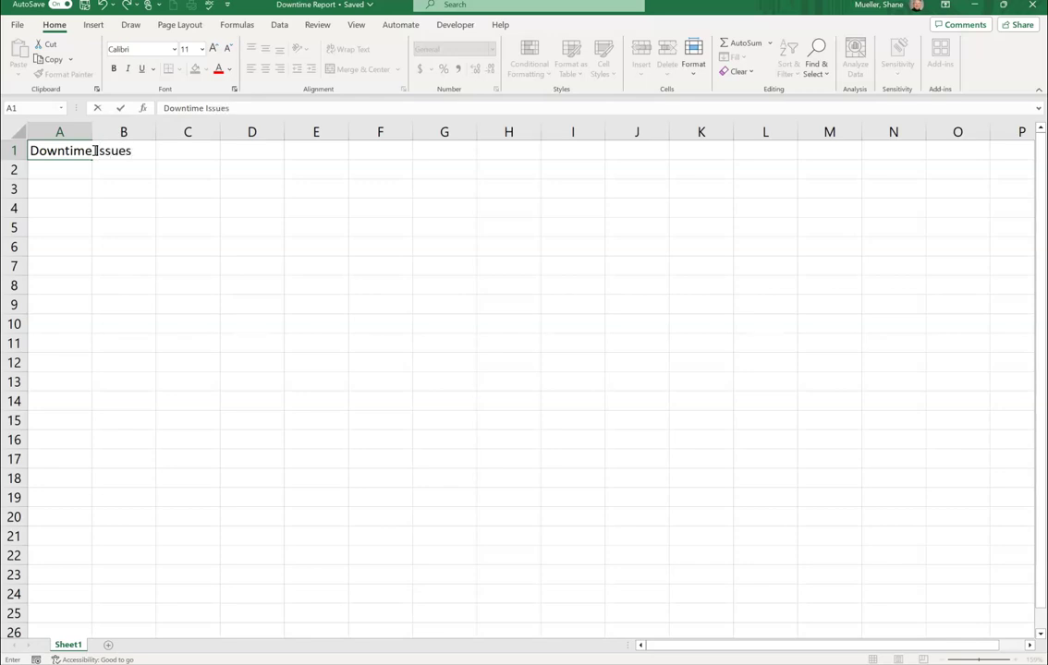
key("Return")
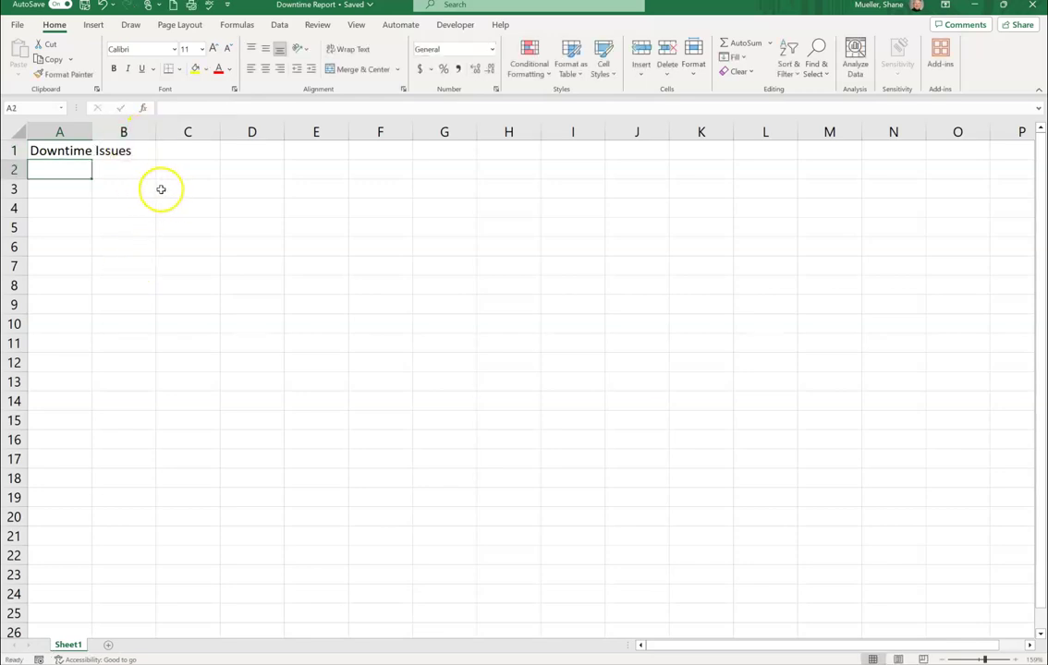
left_click(63, 155)
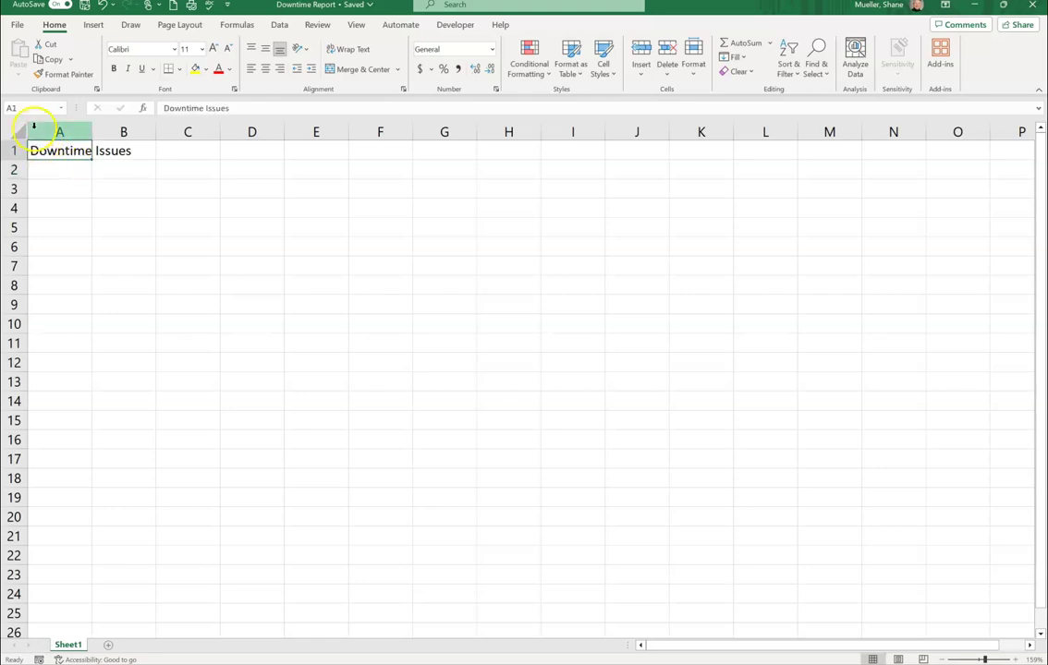
left_click(135, 150)
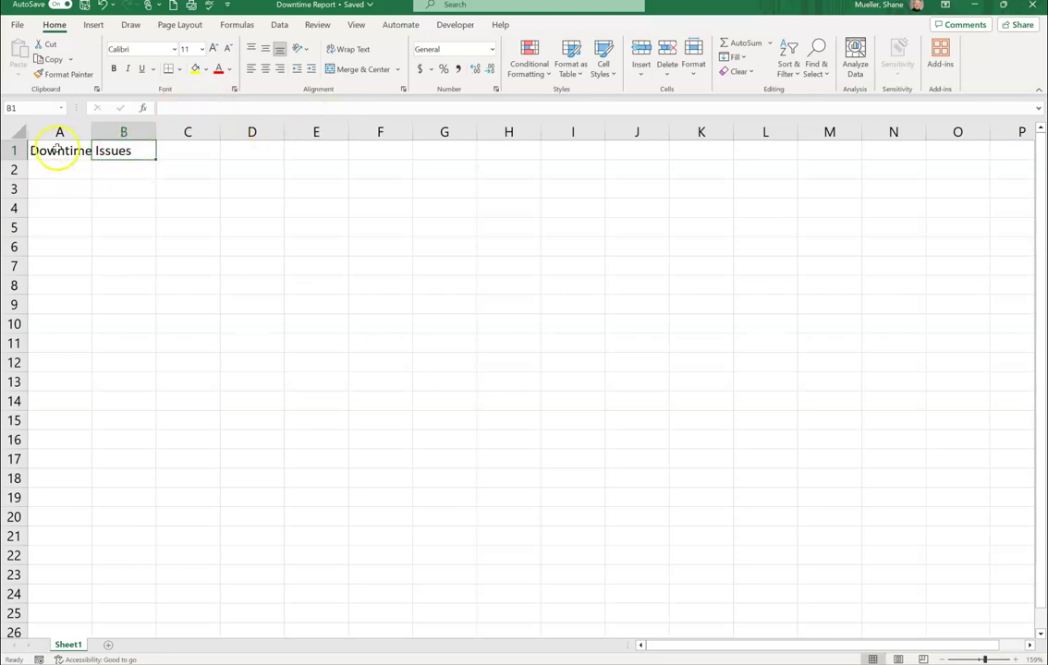
left_click(73, 157)
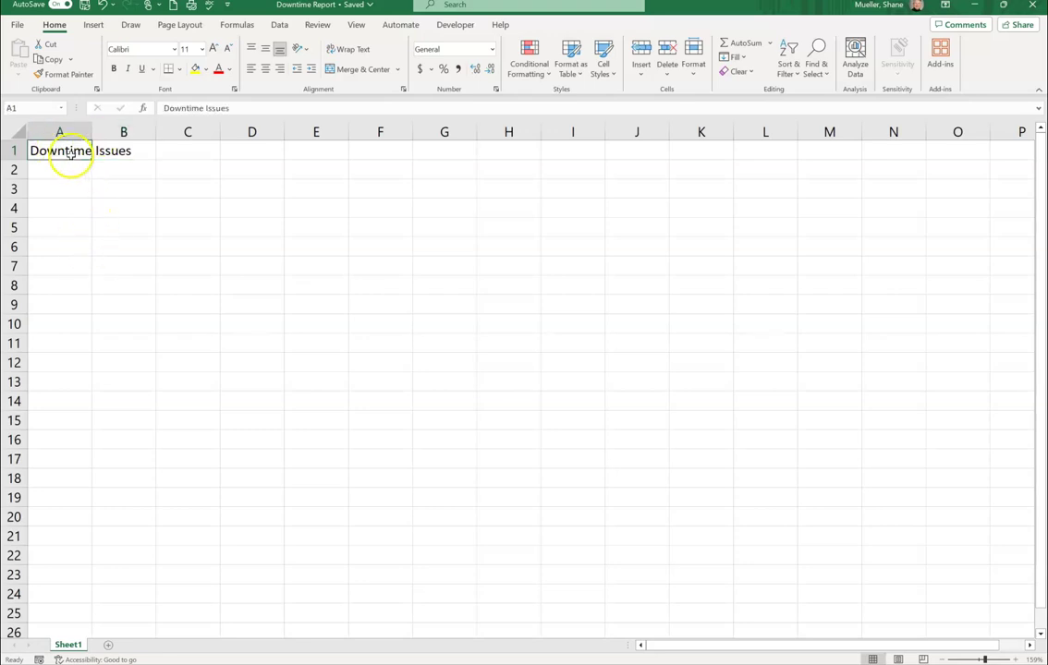
left_click(134, 154)
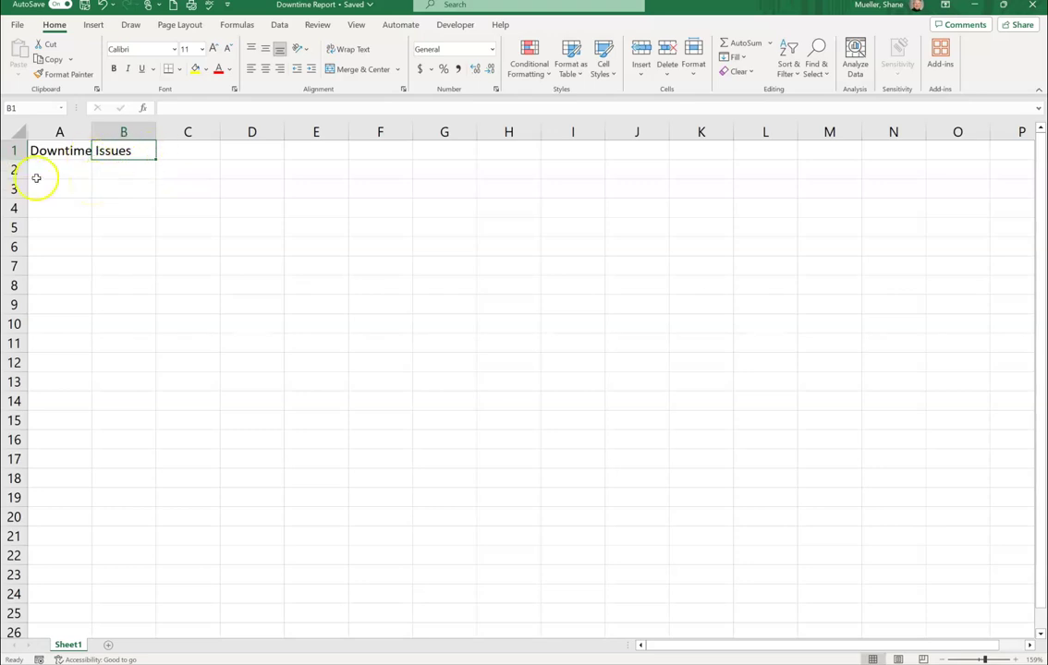
Enter the subtitle "Downtime Reasons" in cell A2.
left_click(78, 169)
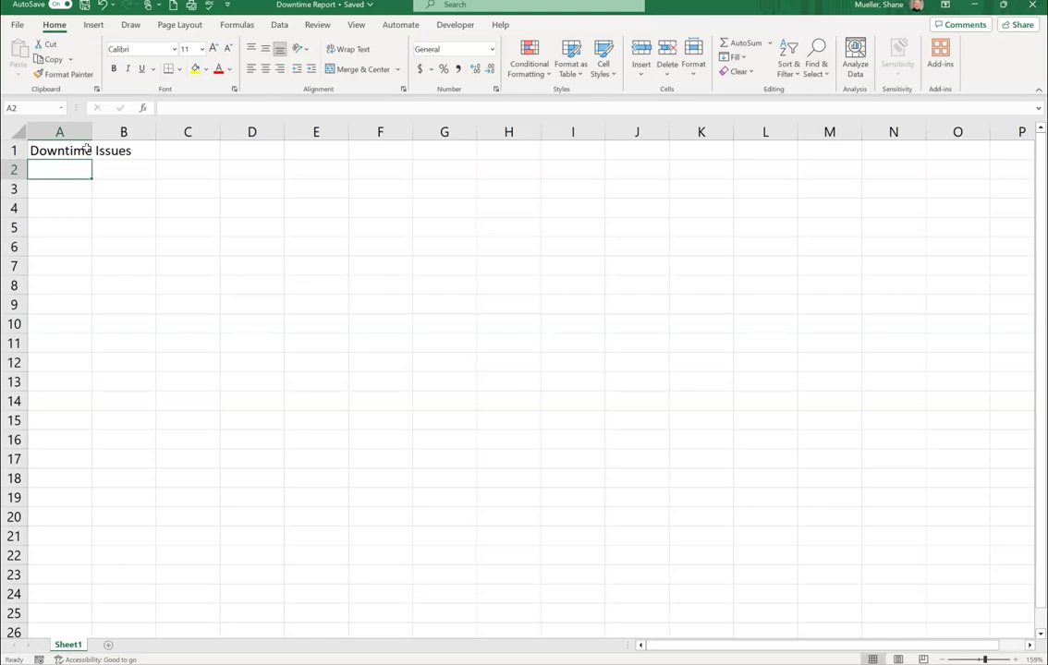
type("Down")
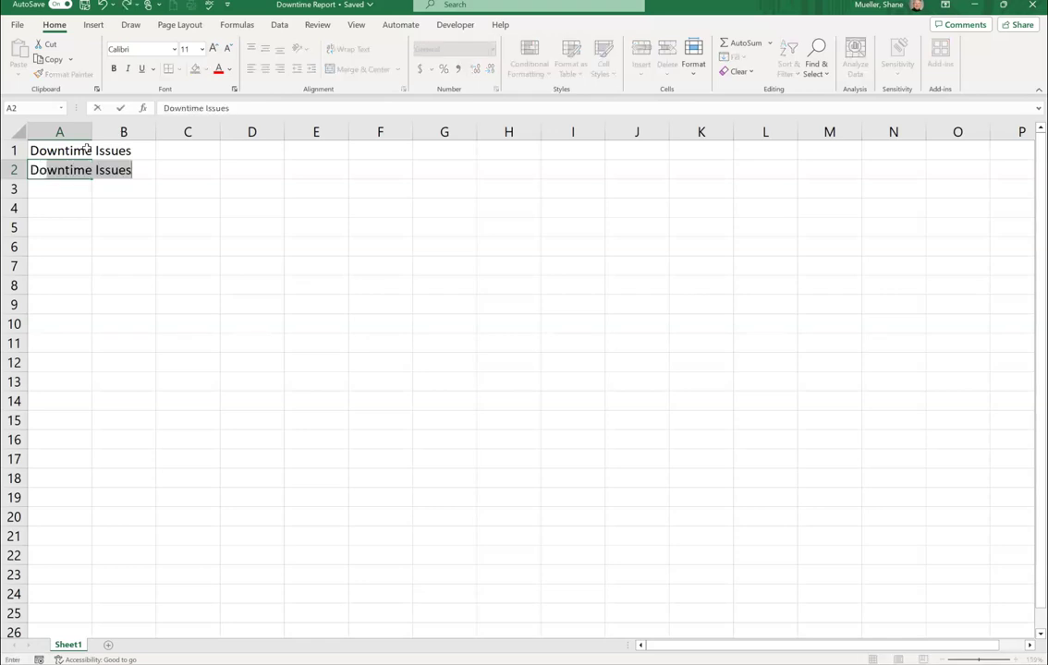
type("time Re")
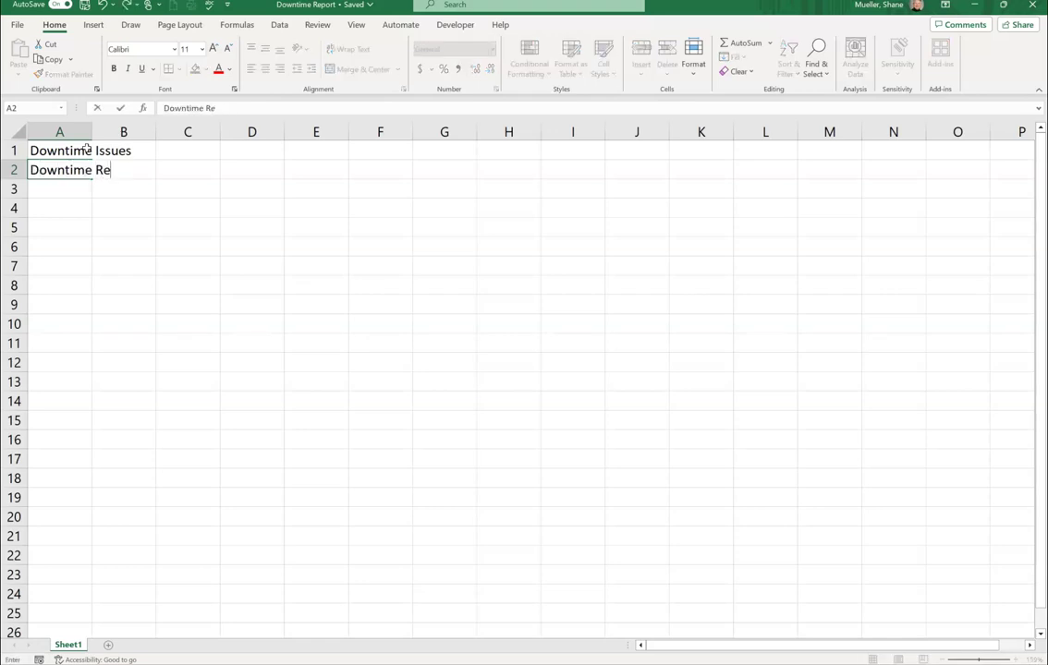
type("asons")
key("Return")
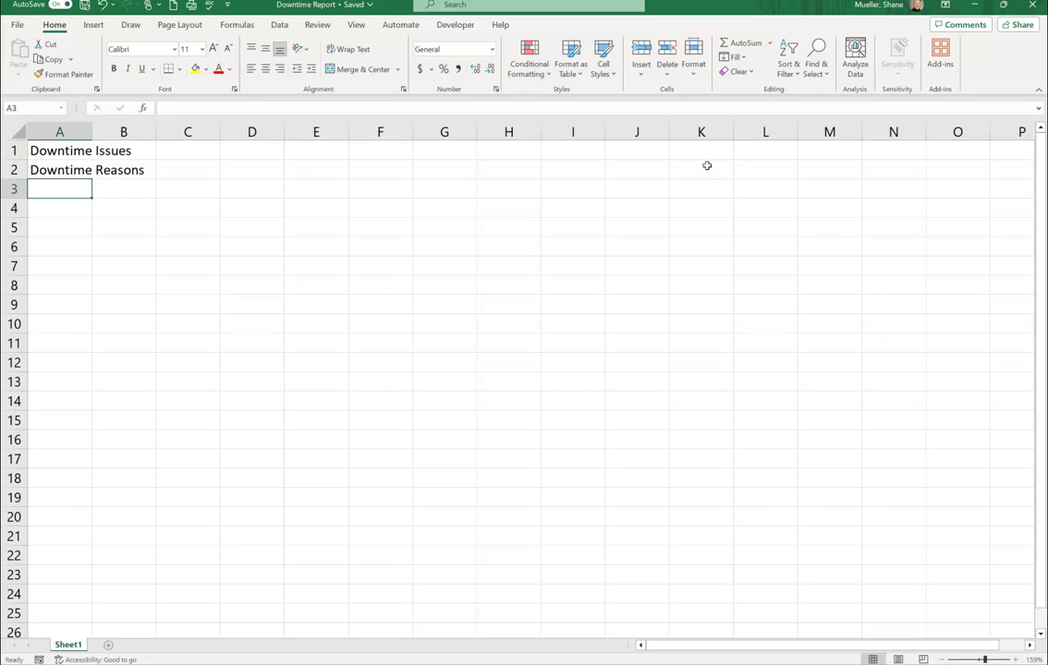
Enter the row 3 headers "#" in A3, "1st Shift" in B3 and "Sun" in C3.
type("#")
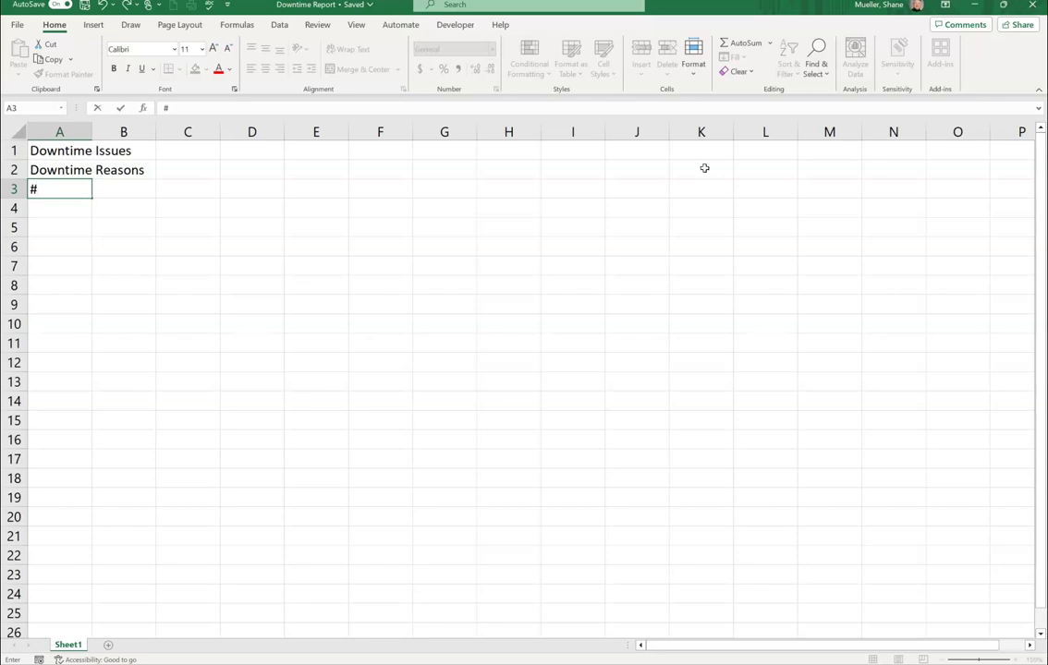
key("Tab")
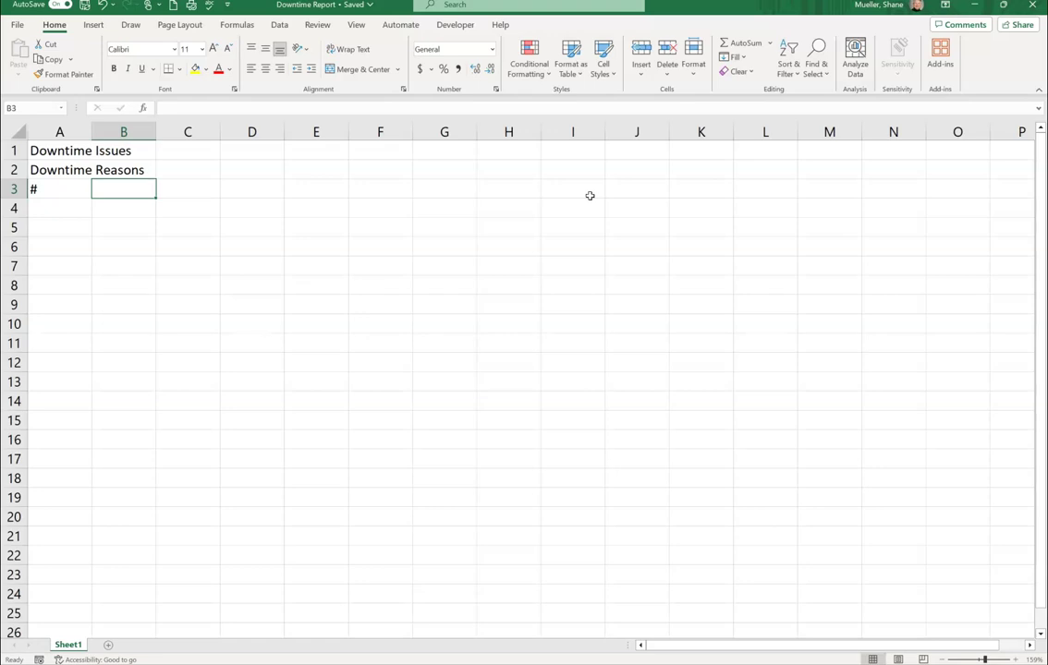
type("1st SHift")
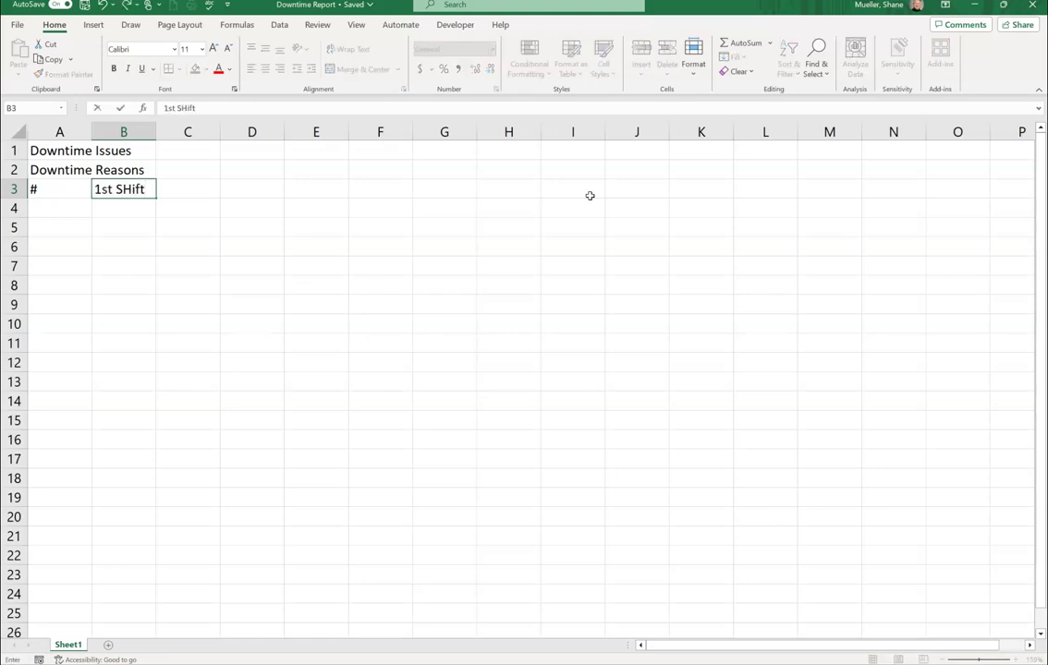
key("Tab")
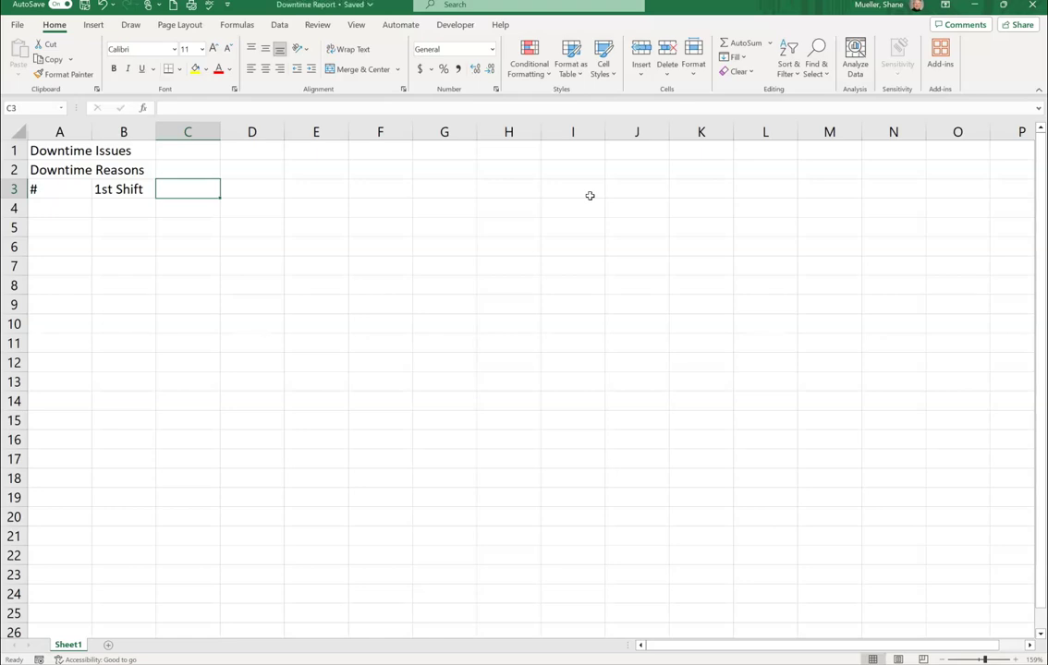
type("SUn")
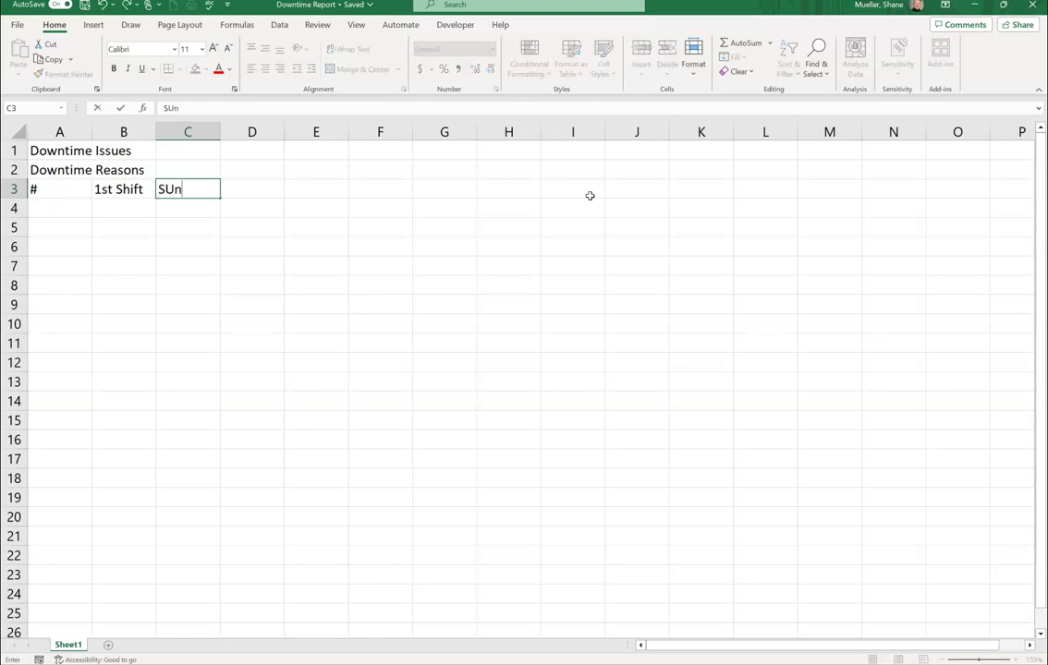
key("BackSpace")
key("BackSpace")
type("un")
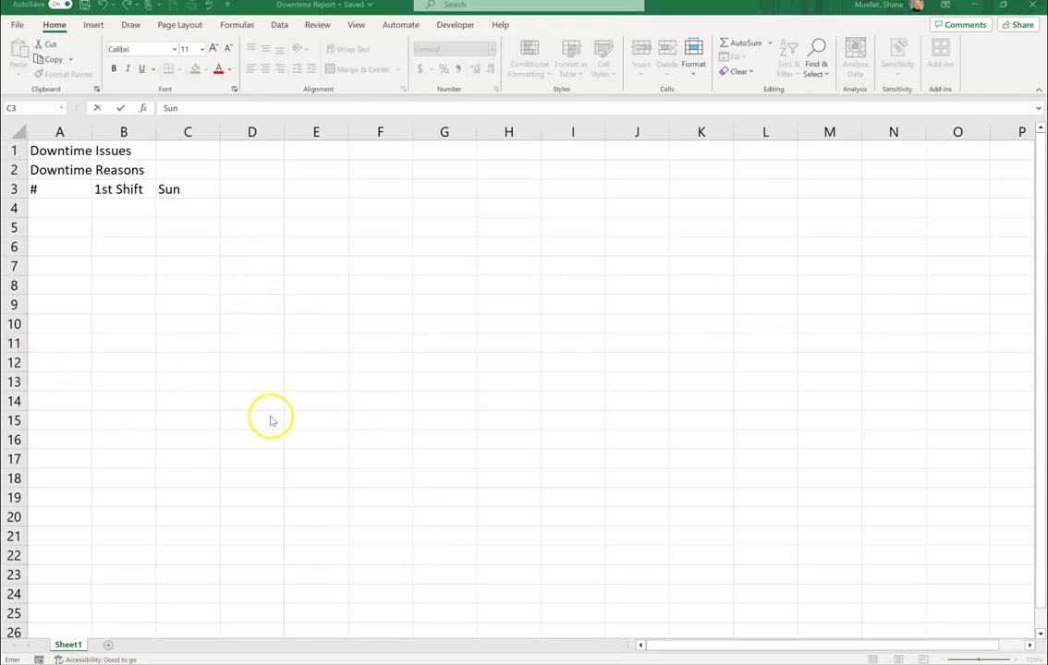
left_click(199, 189)
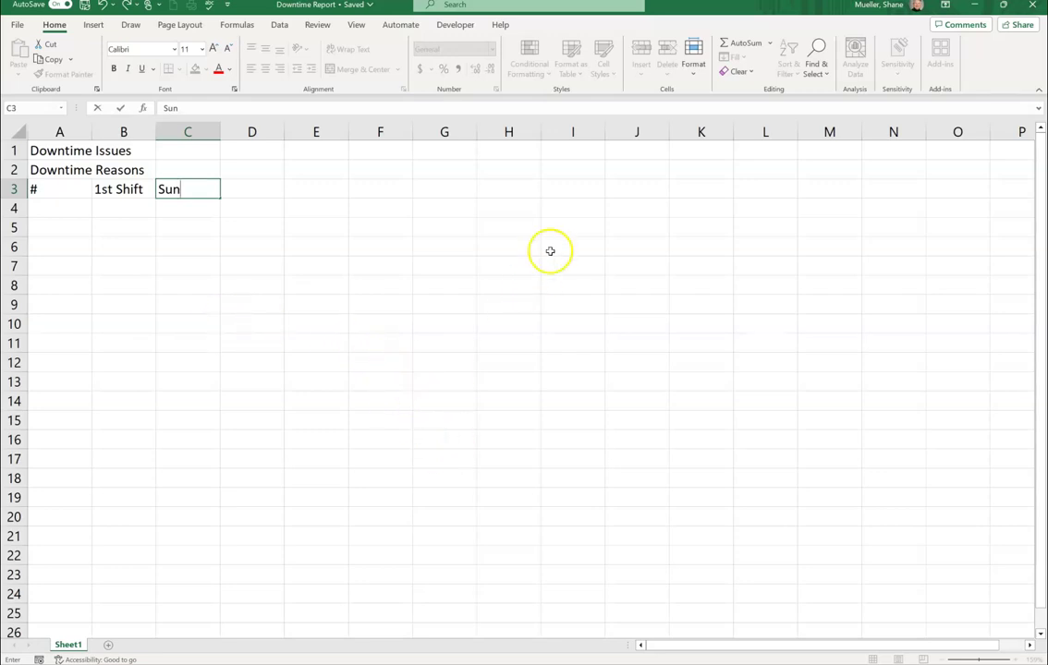
left_click(775, 264)
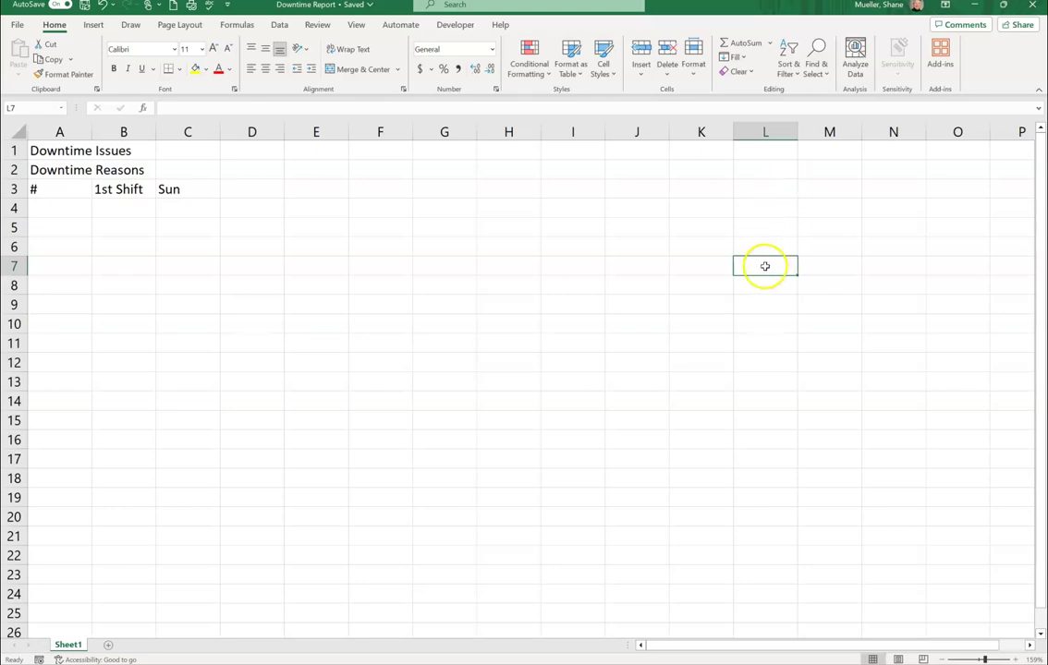
left_click(311, 301)
left_click(748, 285)
left_click(379, 440)
left_click(86, 290)
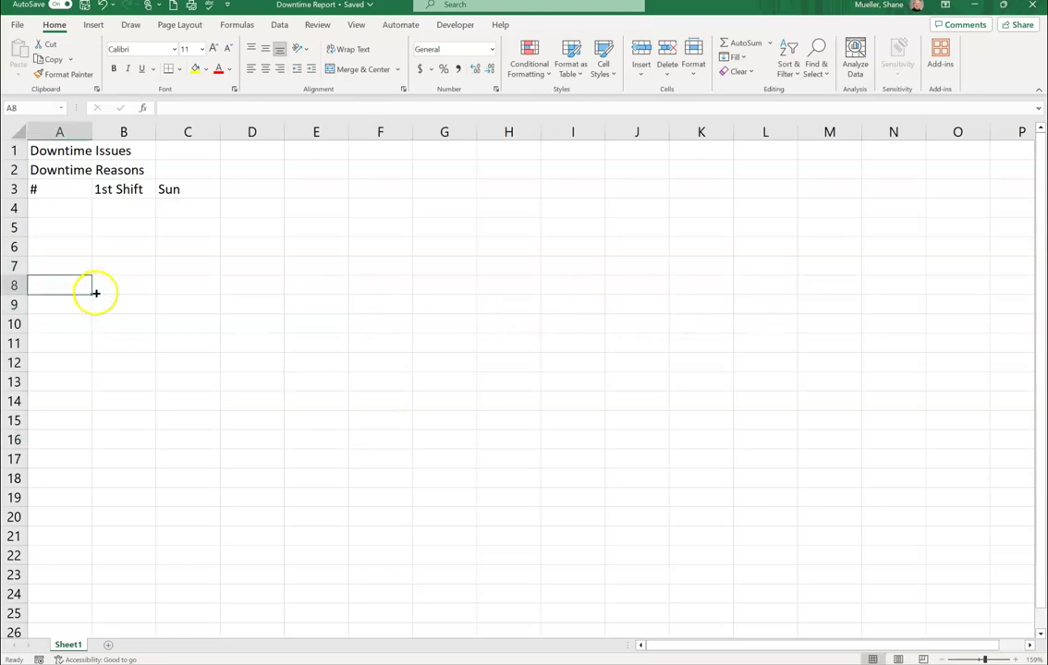
left_click(719, 316)
left_click(516, 426)
left_click(331, 265)
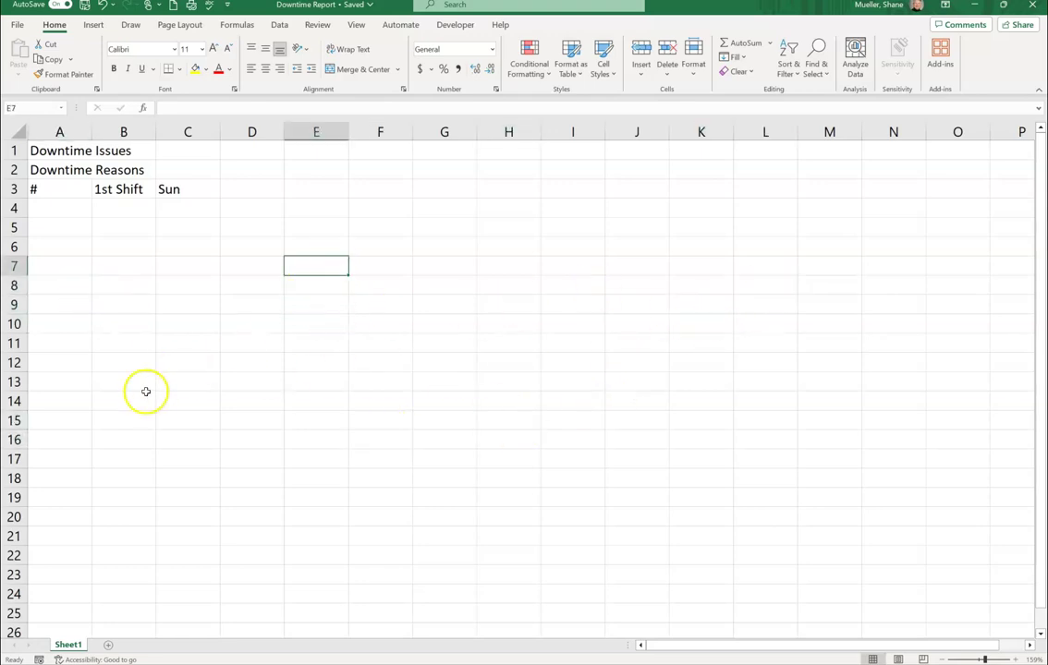
left_click(500, 420)
left_click(620, 284)
left_click(307, 305)
left_click(185, 438)
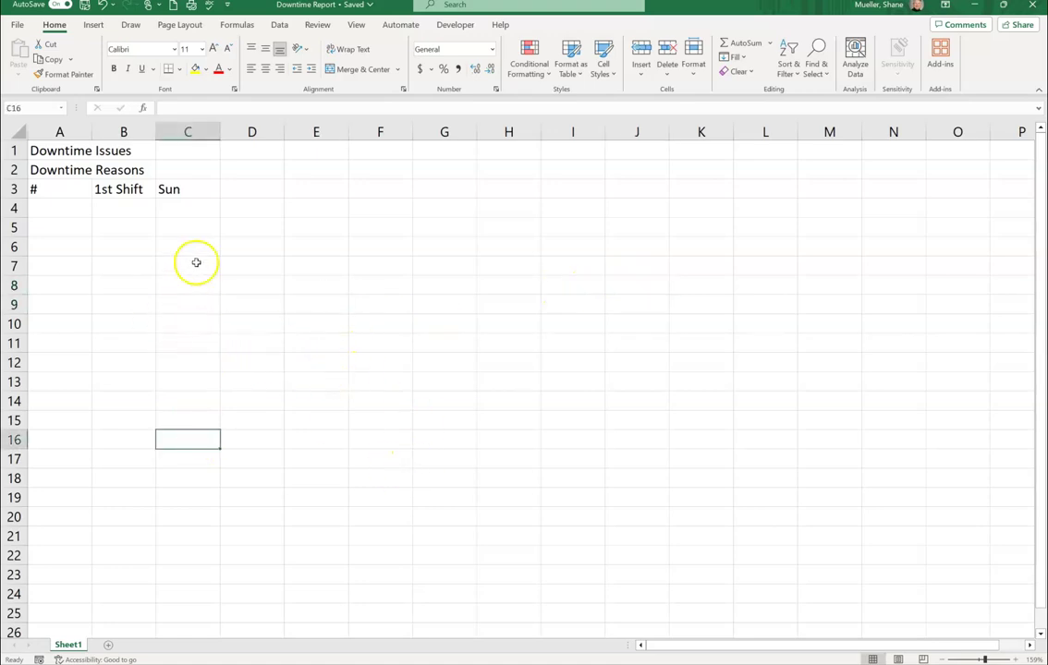
Move the "Sun" header from C3 to cell L7, and undo the move.
left_click(204, 190)
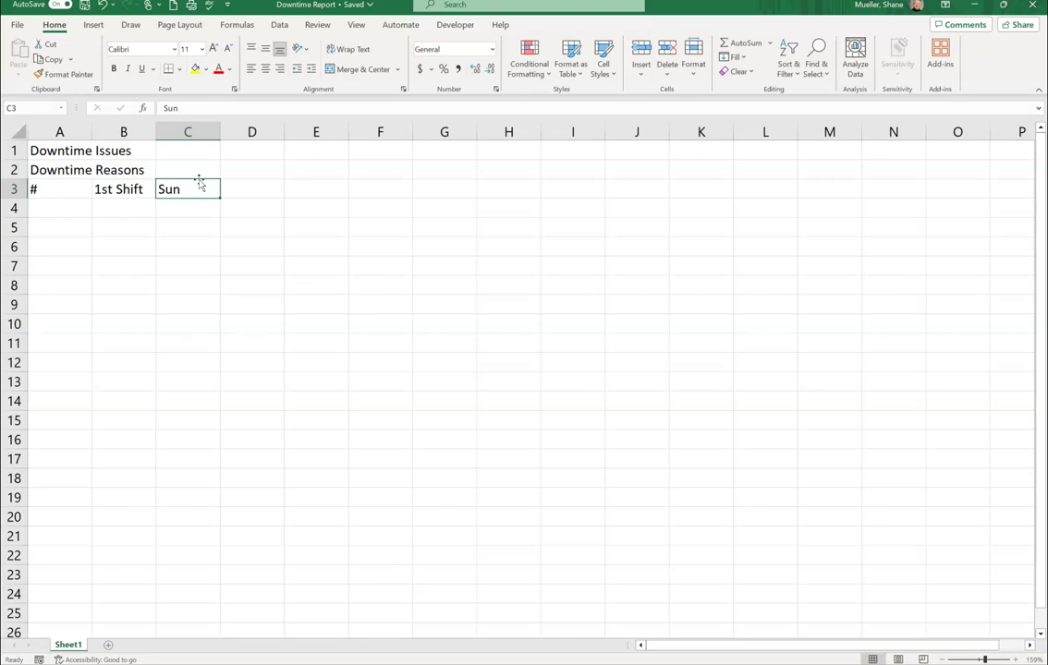
left_click_drag(199, 181, 199, 184)
left_click_drag(200, 184, 772, 269)
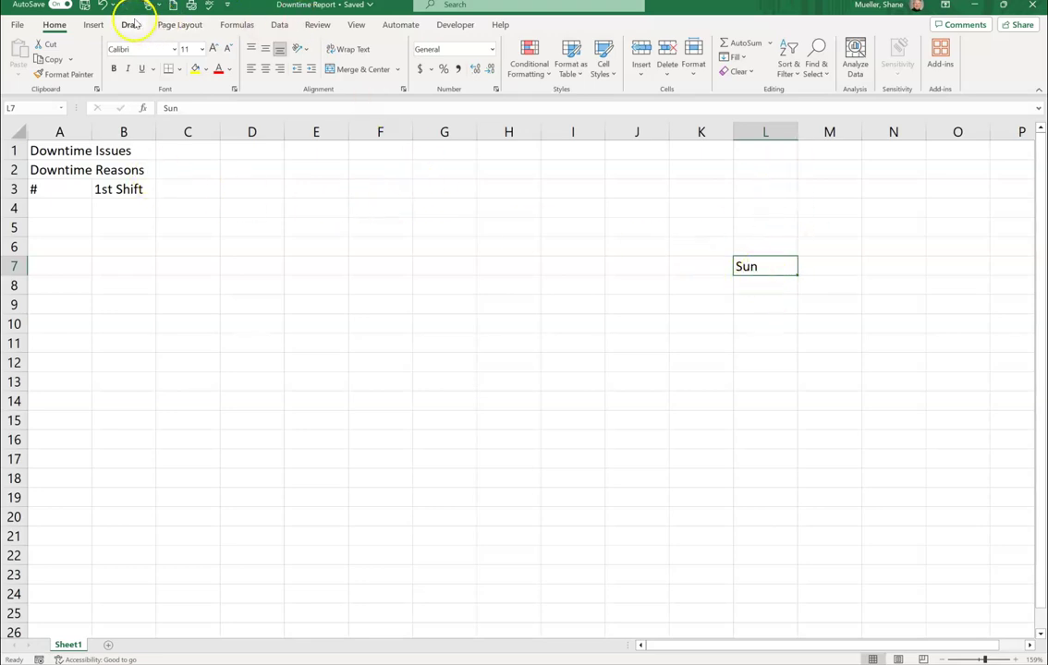
left_click(103, 4)
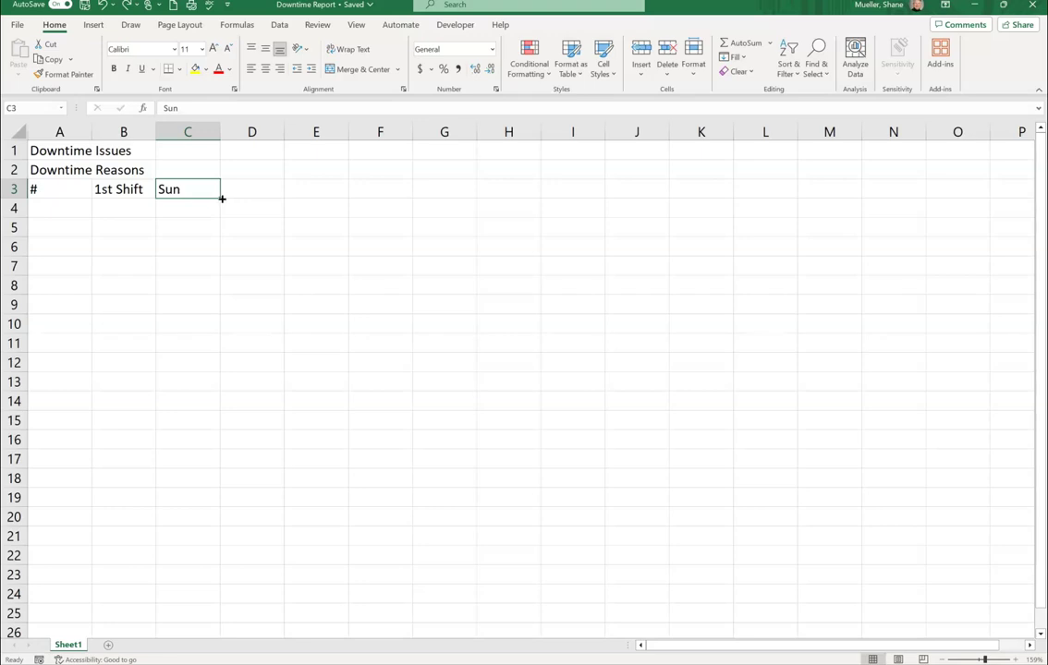
Fill the weekday series from "Sun" in C3 across to "Sat" in I3.
left_click_drag(222, 199, 582, 201)
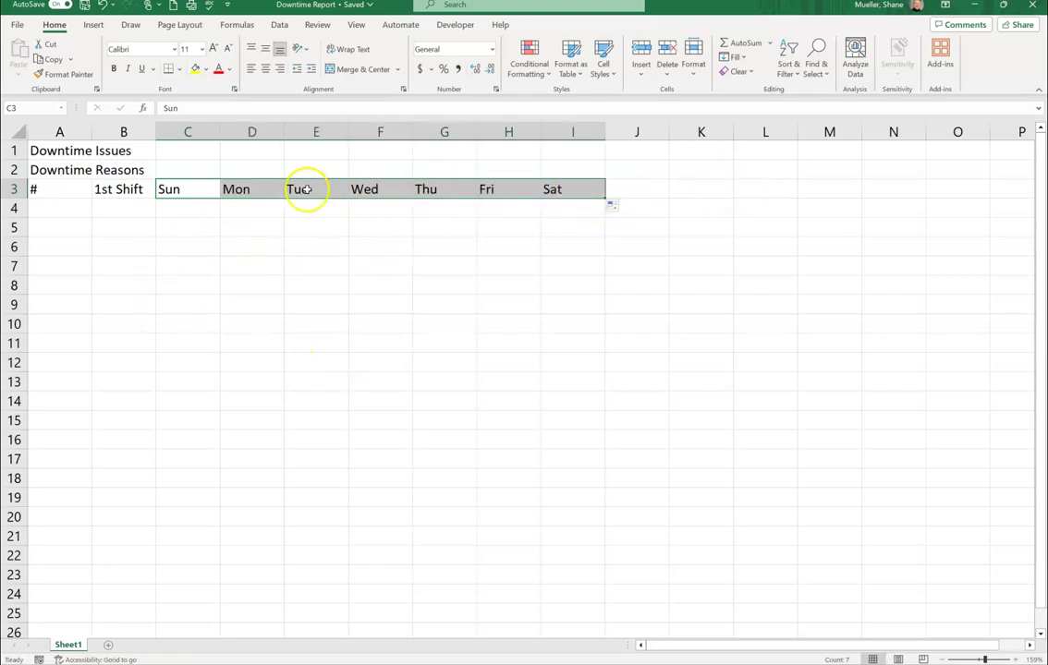
left_click(202, 212)
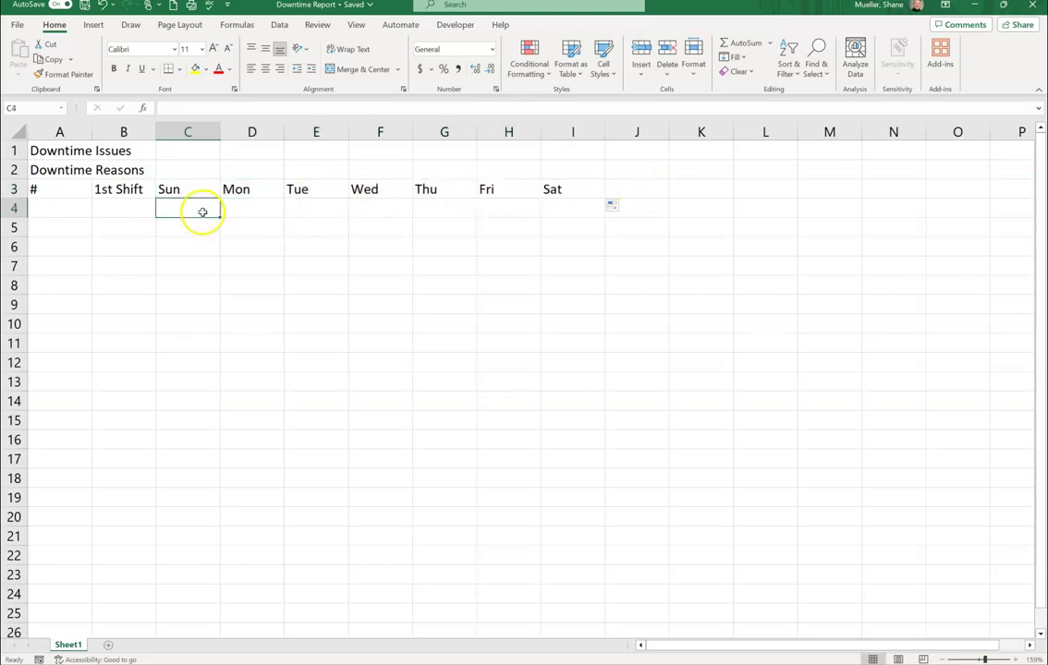
Enter "Sunday" in C4 and fill the full weekday names across to I4, and undo both the fill and the entry.
type("Sunday")
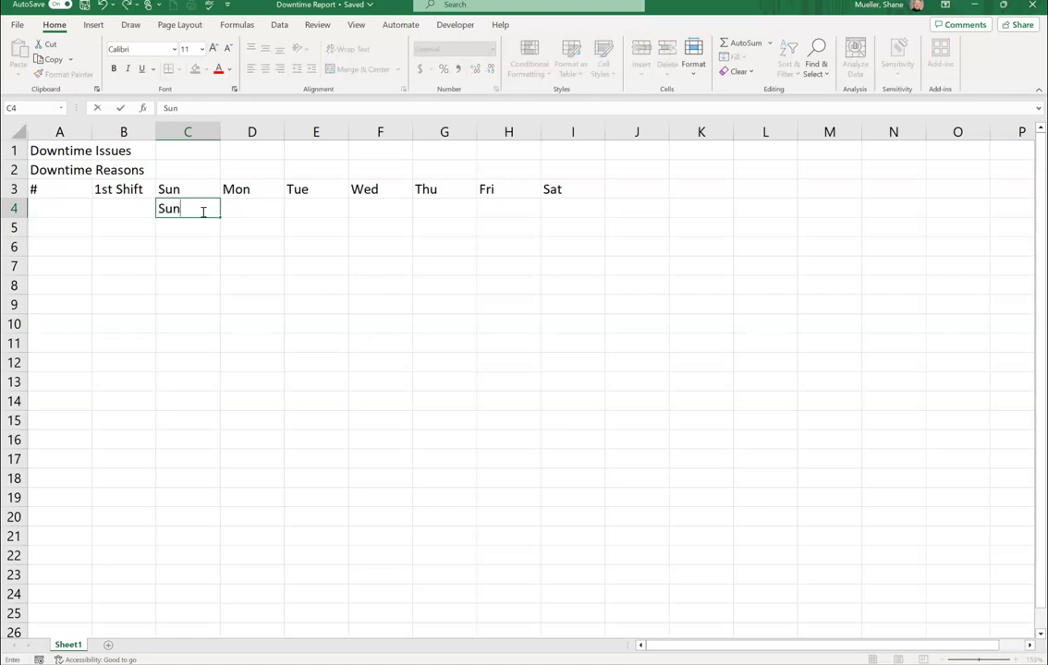
left_click(120, 108)
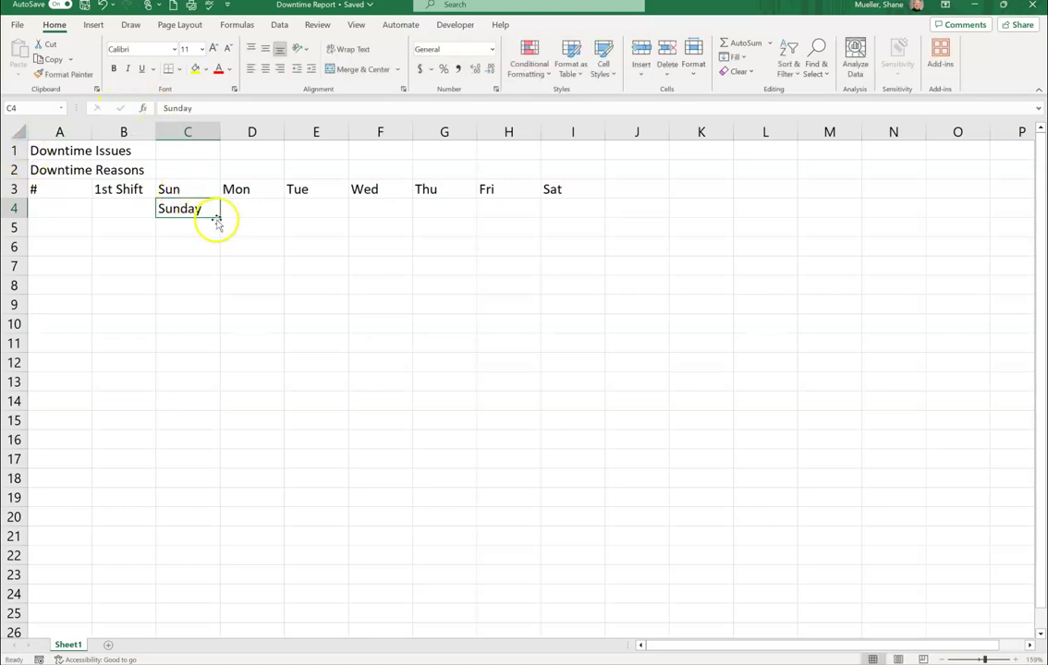
left_click_drag(221, 217, 591, 223)
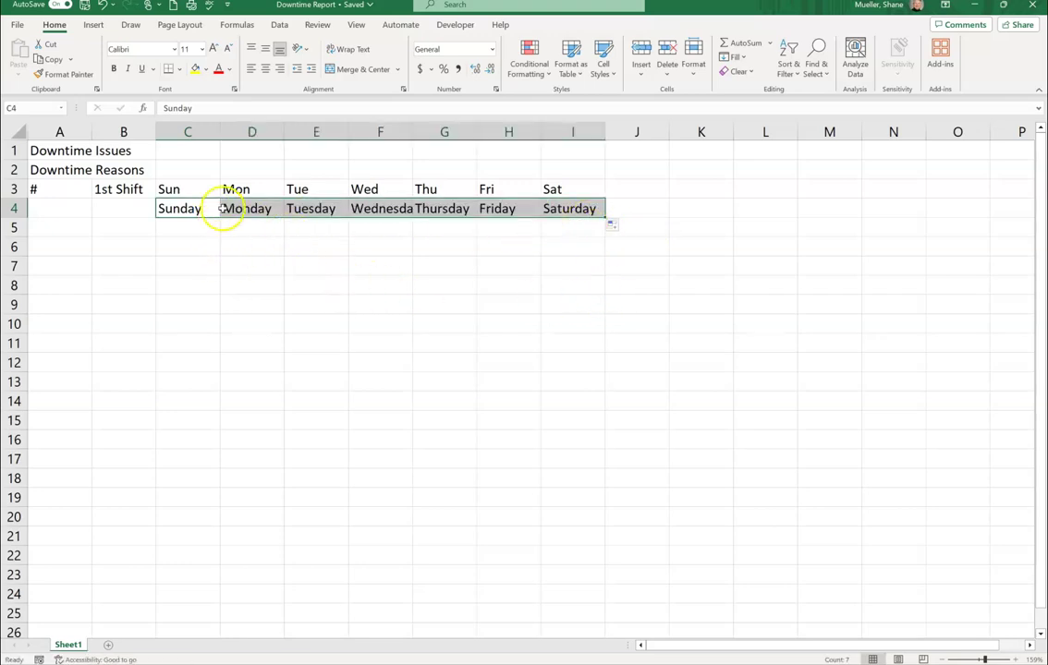
left_click(102, 5)
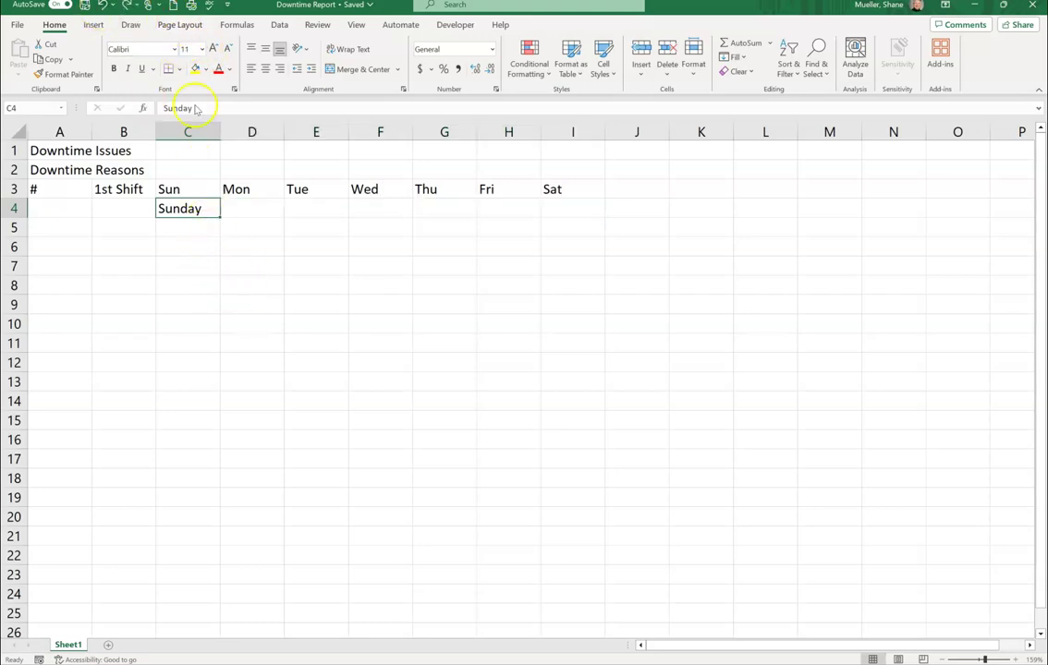
left_click(100, 4)
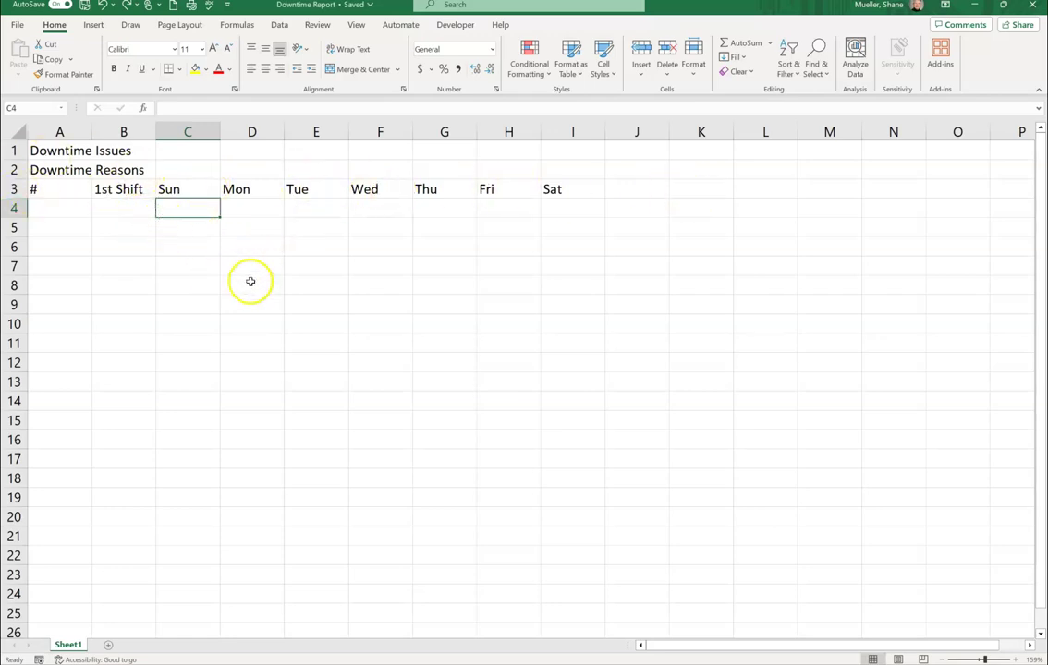
Enter the heading "Week 1" in cell C2 above the weekday headers.
left_click(191, 170)
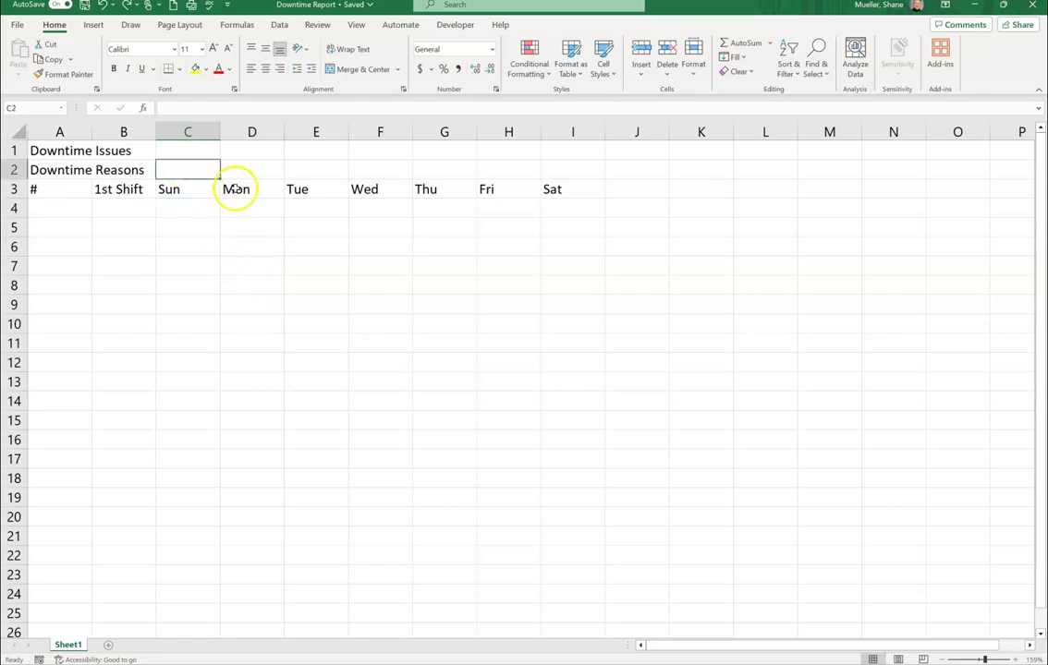
type("Week 1")
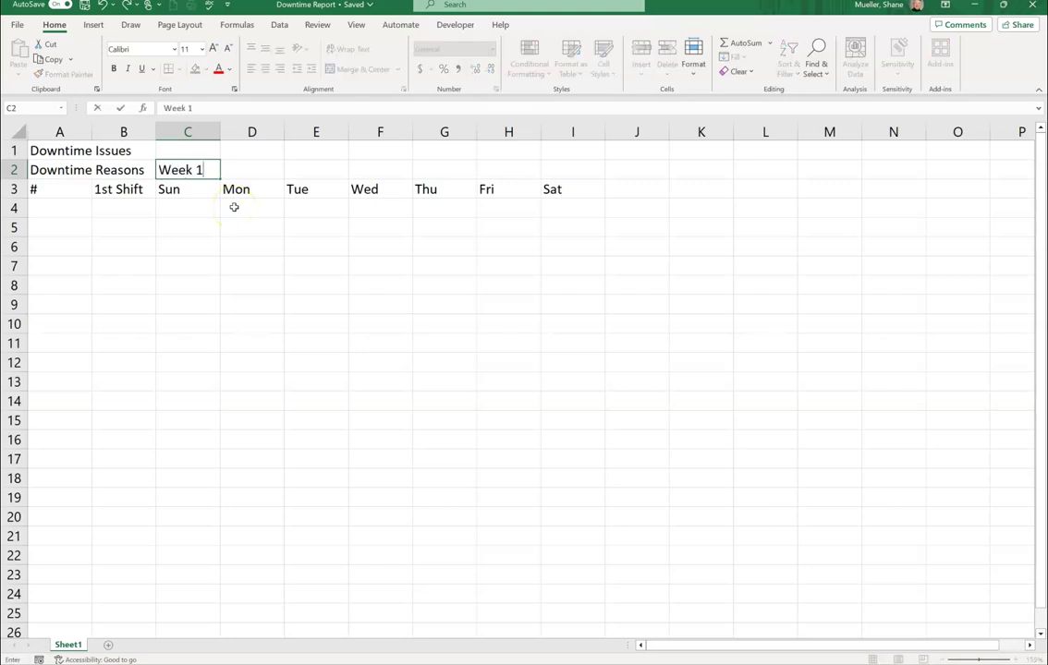
key("Return")
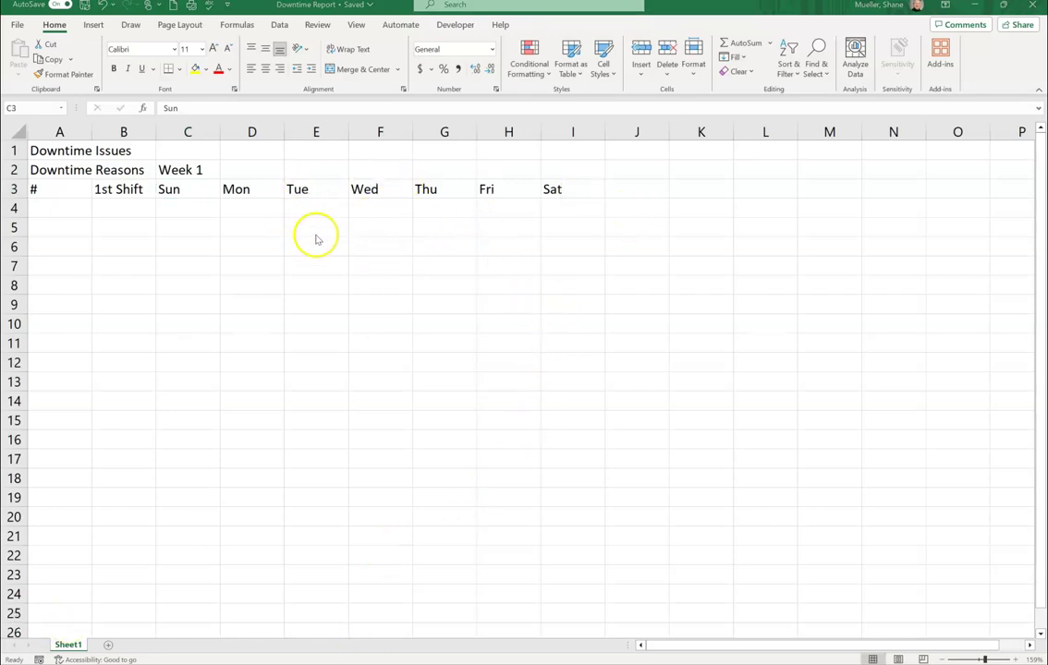
Enter the downtime reasons "Welder - Machine" in B4 and "Welder - Out of WIP" in B5.
left_click(69, 207)
left_click(70, 207)
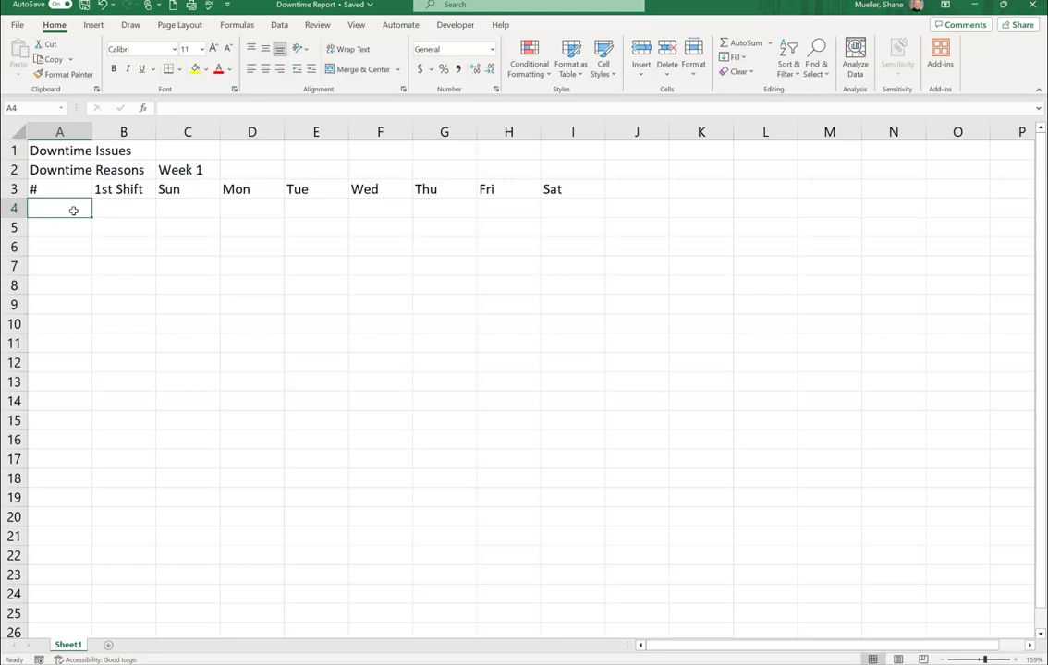
left_click(121, 206)
type("Wel")
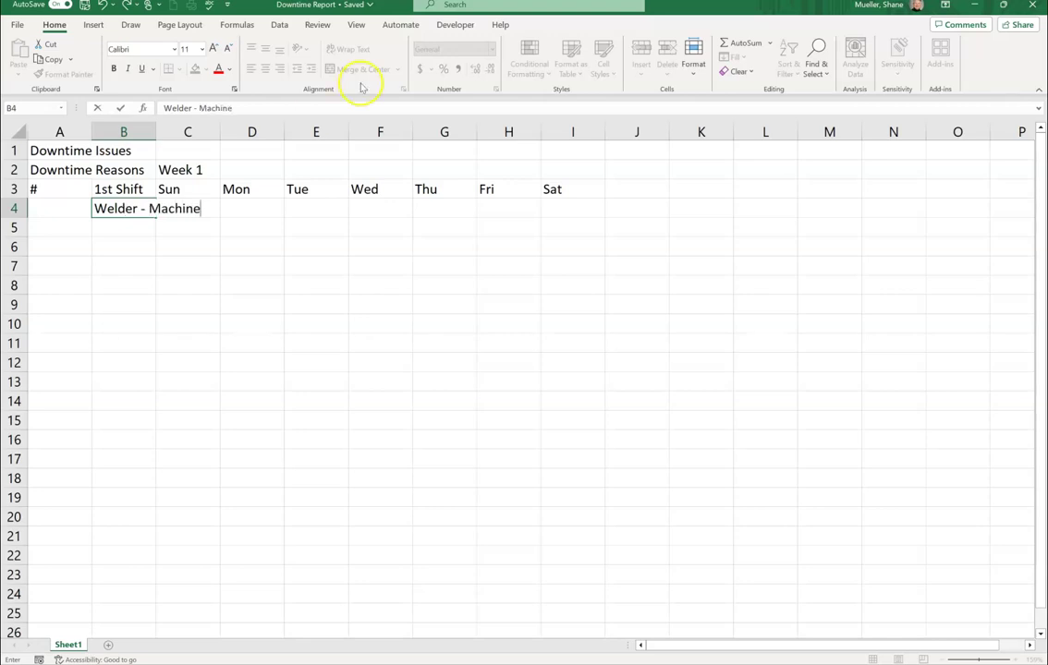
type("der - Machine")
key("Return")
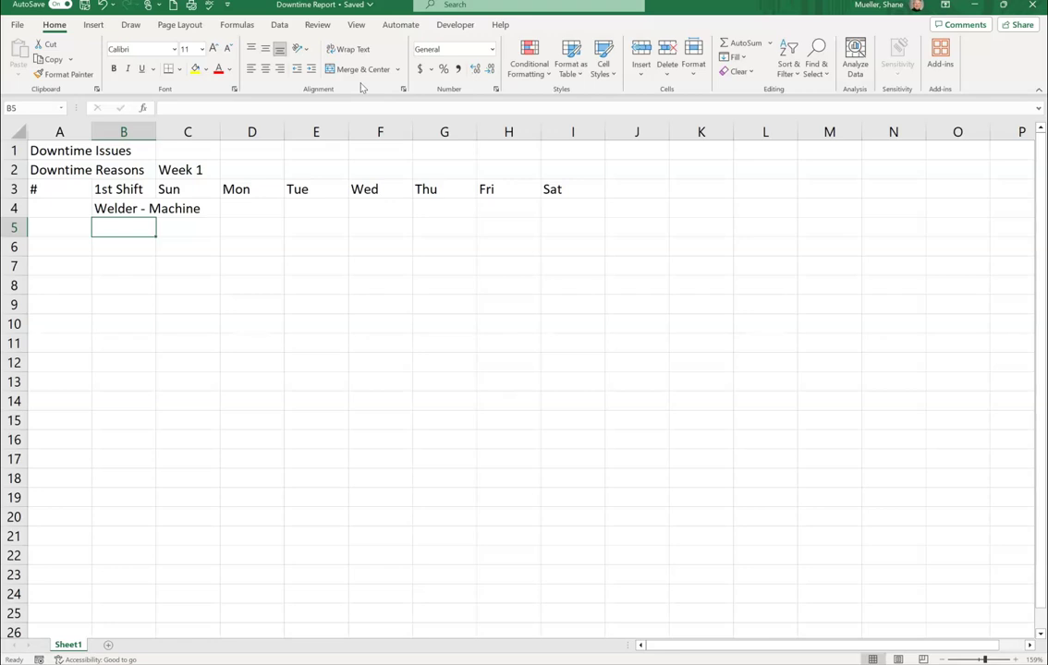
type("Welder -")
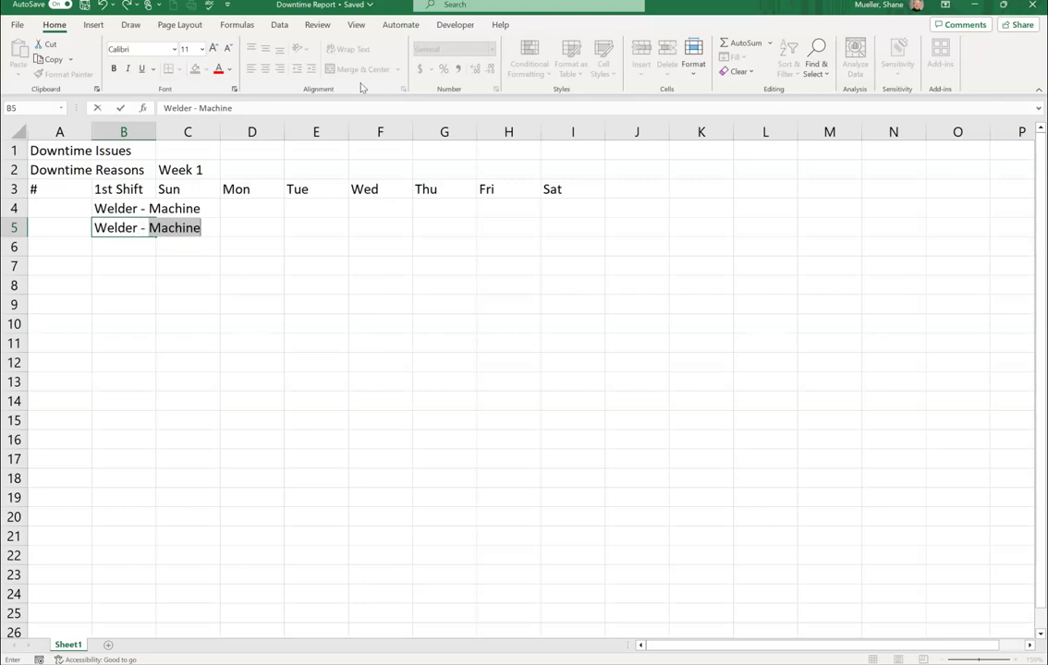
type(" O")
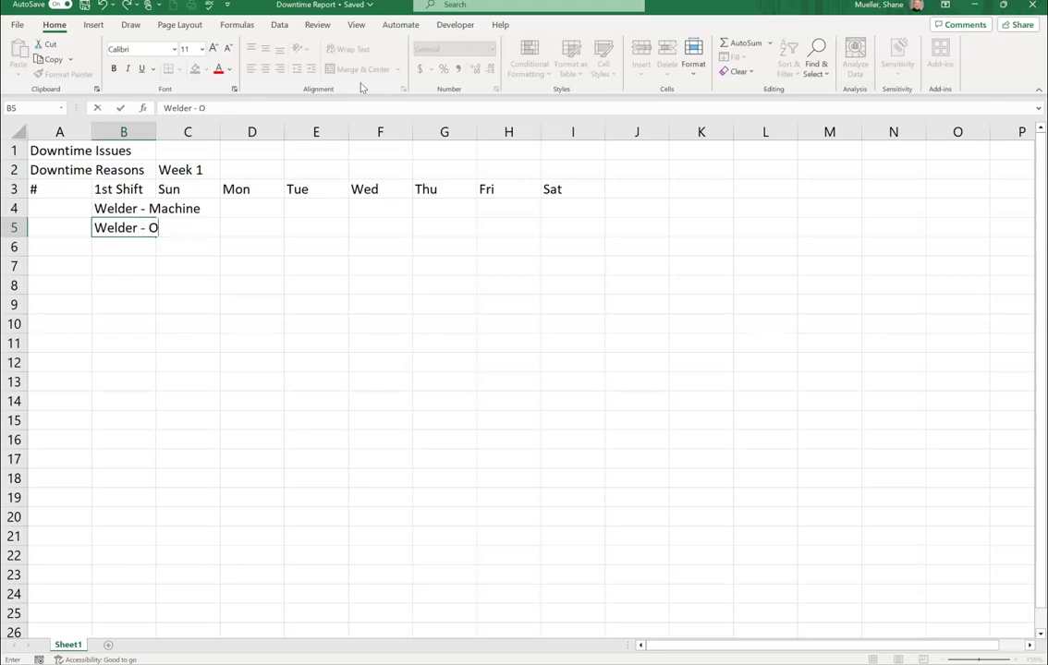
type("ut of WIP")
key("Return")
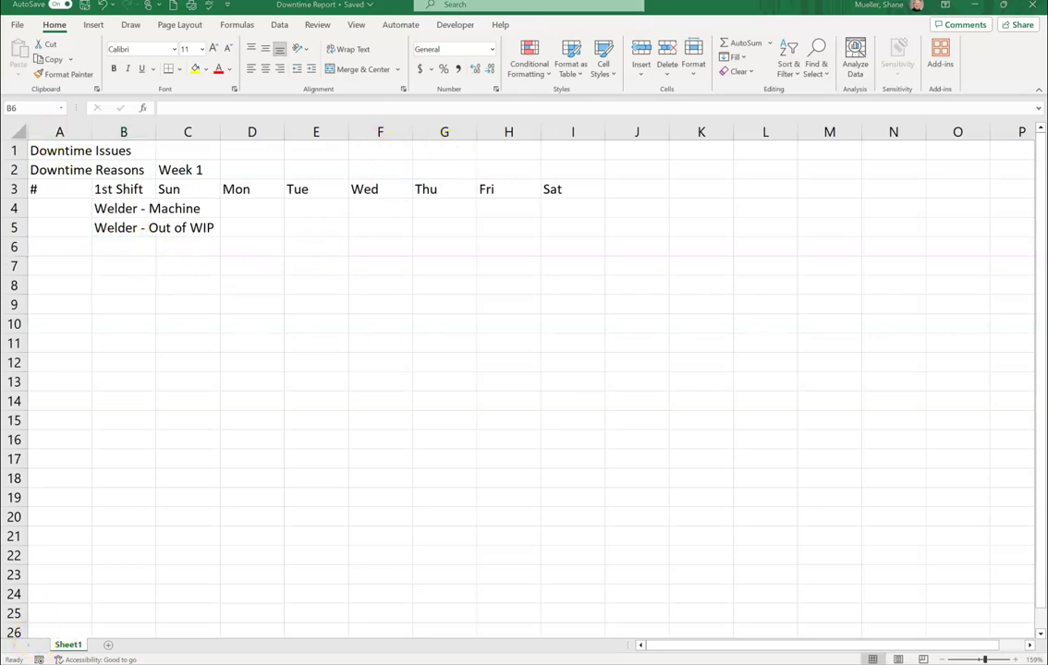
Enter CC - Clamp Errors, CC - Other, SM Material, Dryfit - Out of WIP, Sash Clamp, Robot, F/G carts or No totes, Skips, WOCD, Other in B6:B15.
type("CC - Clamp Errors CC - Other SM Material Dryfit - Out of WIP Sash Clamp Robot F/G carts or No totes Skips WOCD Other")
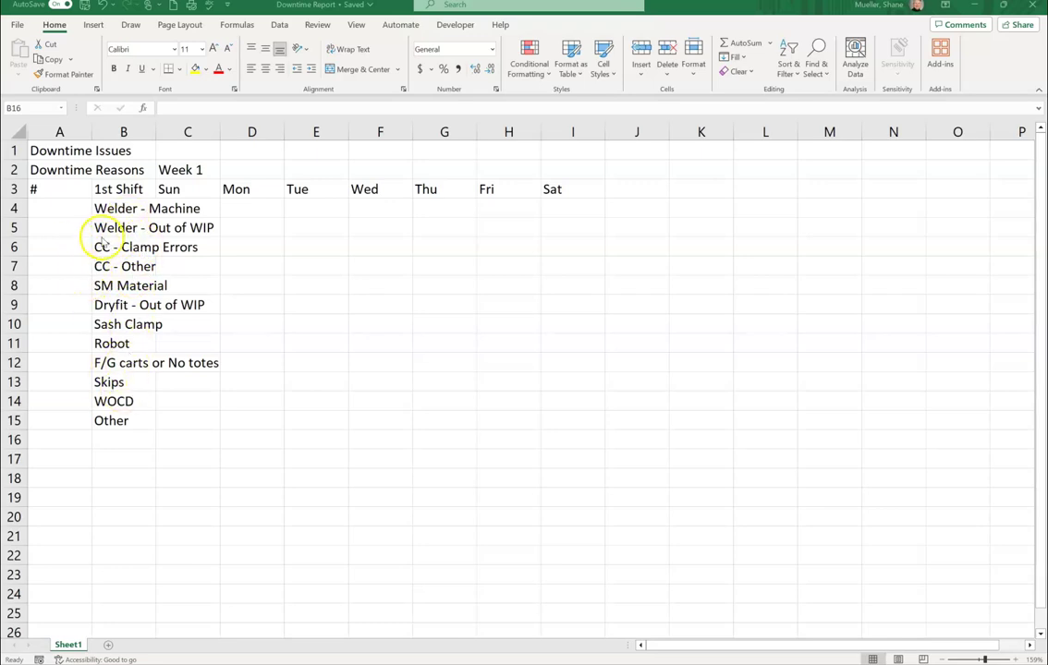
Start the numbering under the "#" header with 1 in A4 and 2 in A5.
left_click(60, 213)
left_click(60, 213)
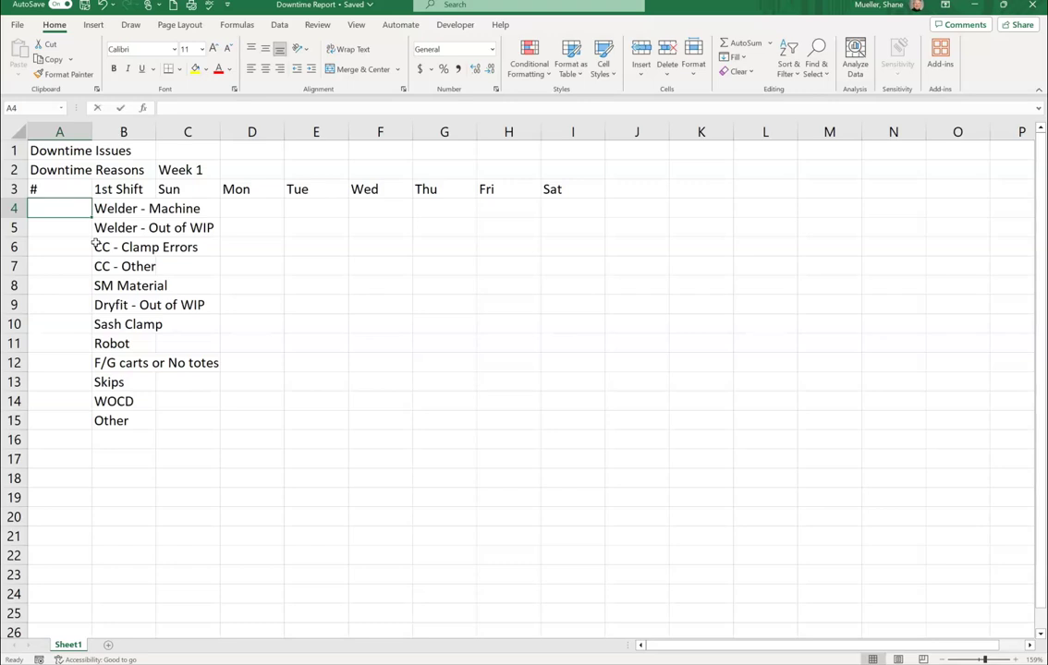
type("1")
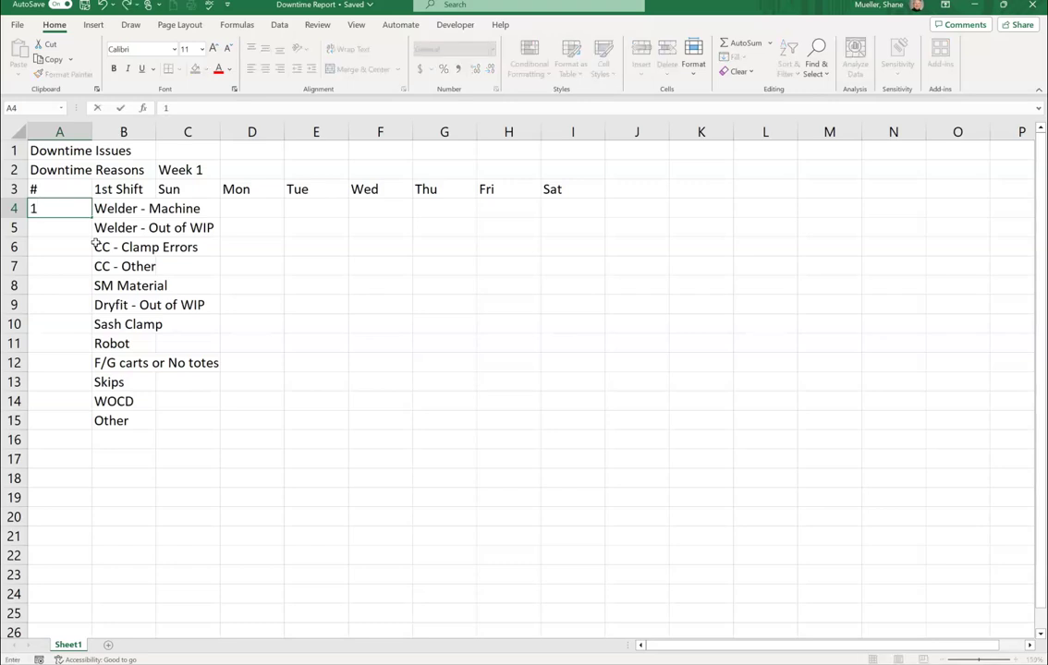
key("Return")
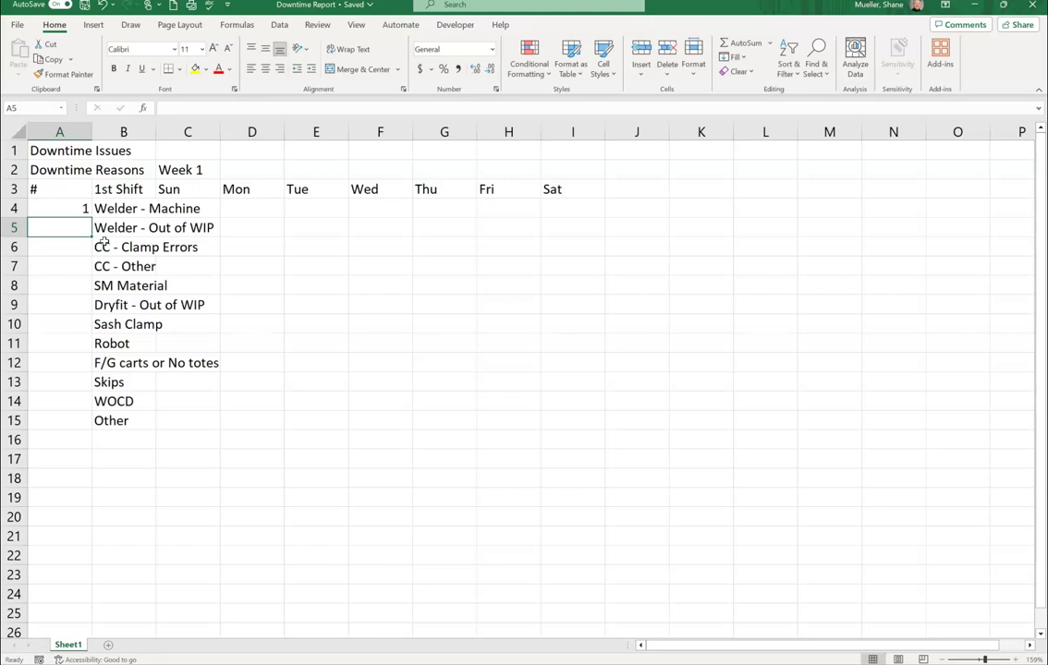
type("2")
key("Return")
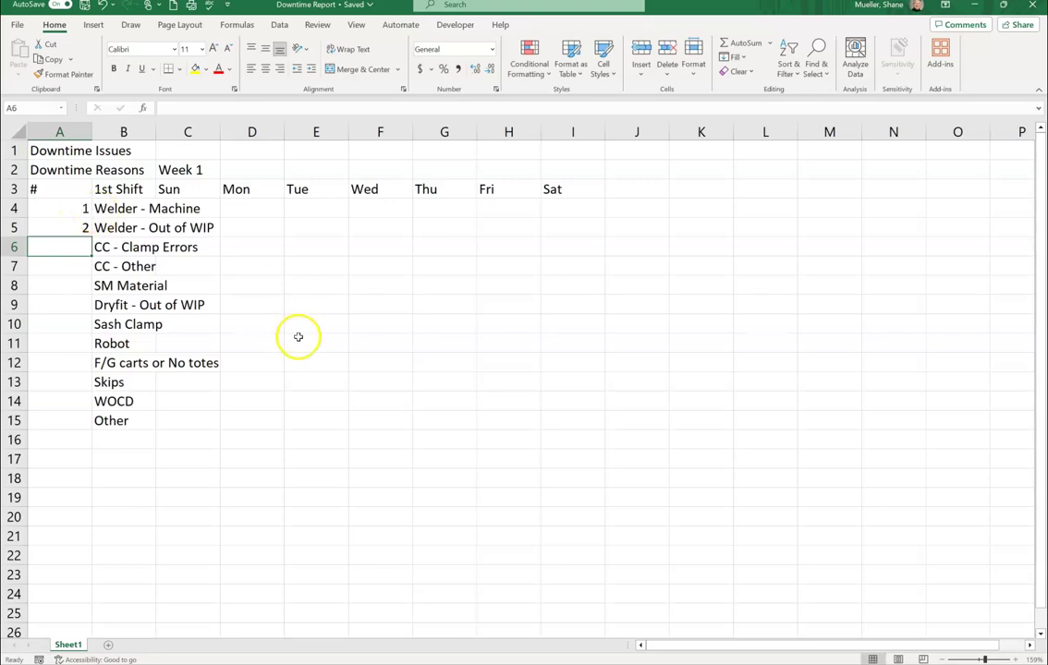
Enter 1 in G6 and fill it down to G21, and undo both the fill and the entry.
left_click(451, 248)
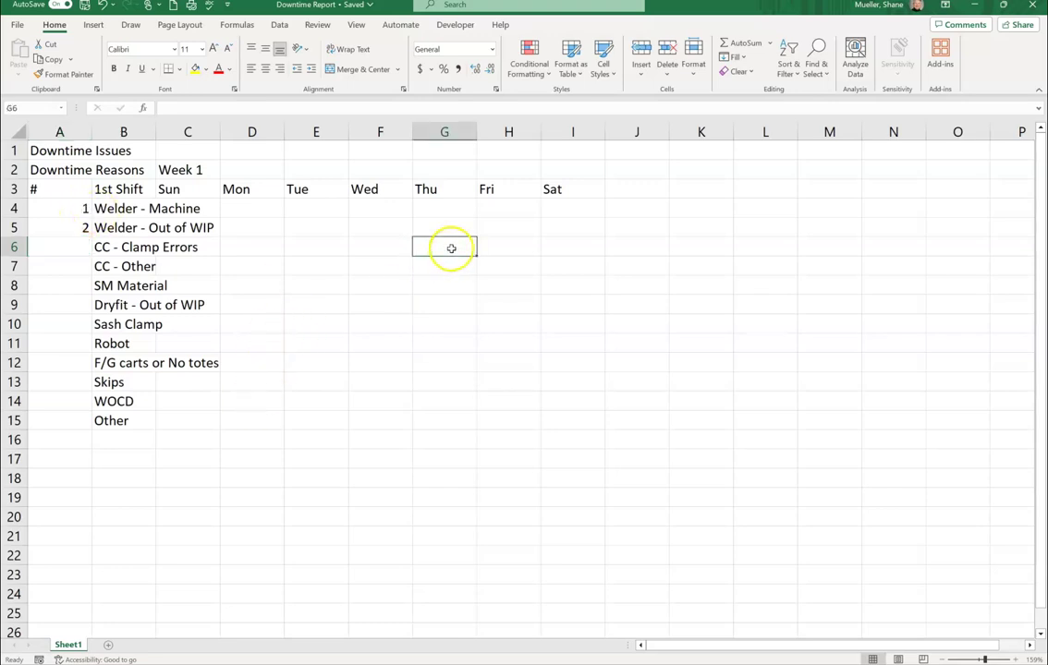
type("1")
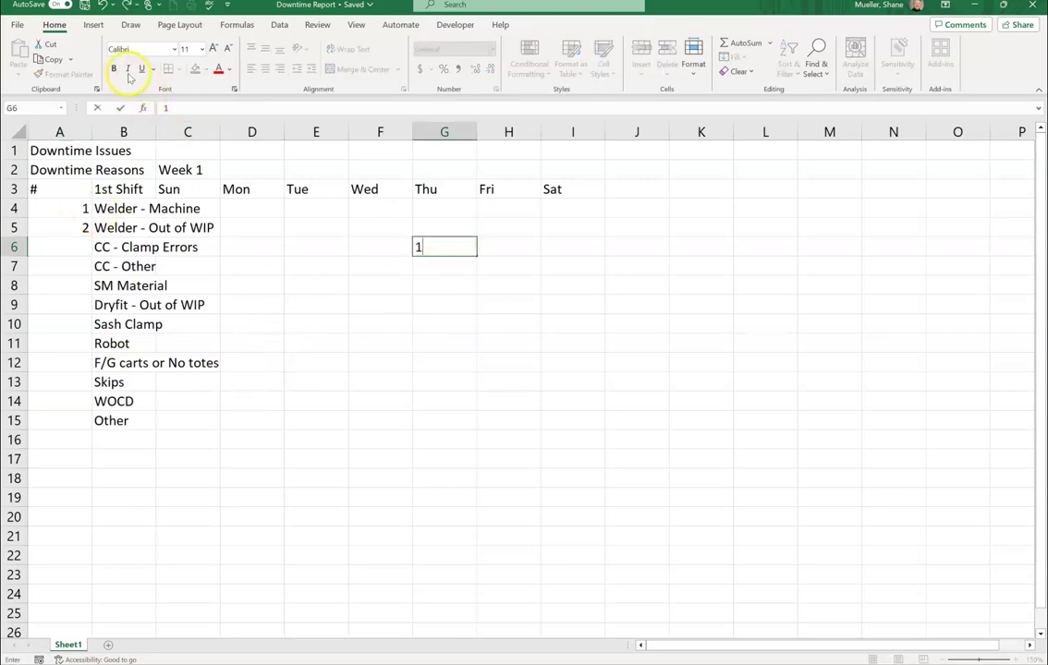
left_click(123, 108)
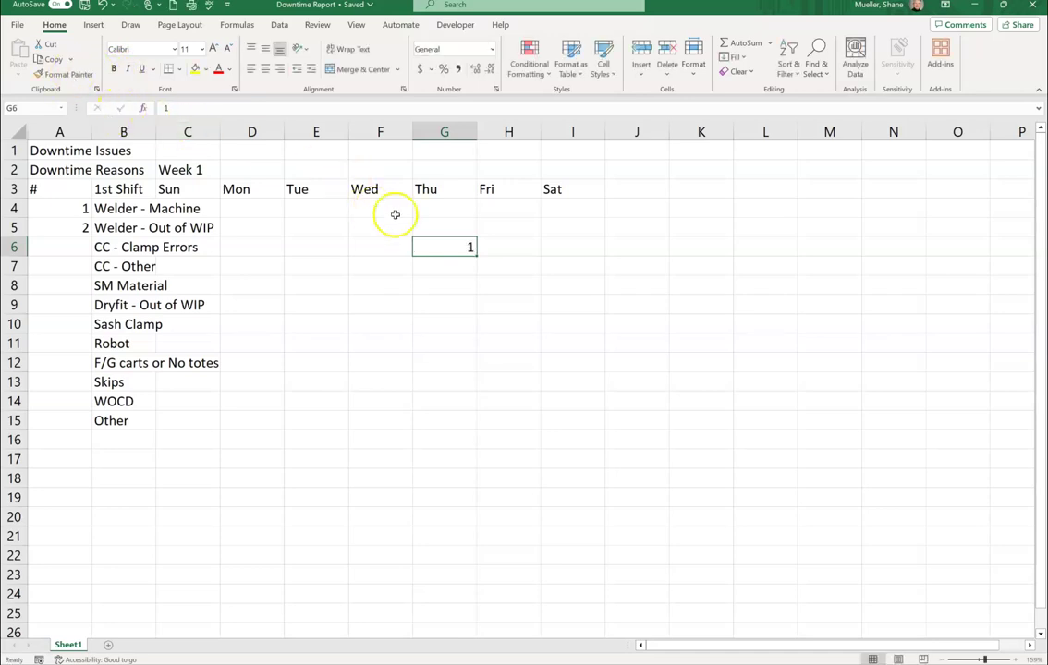
left_click_drag(475, 253, 461, 550)
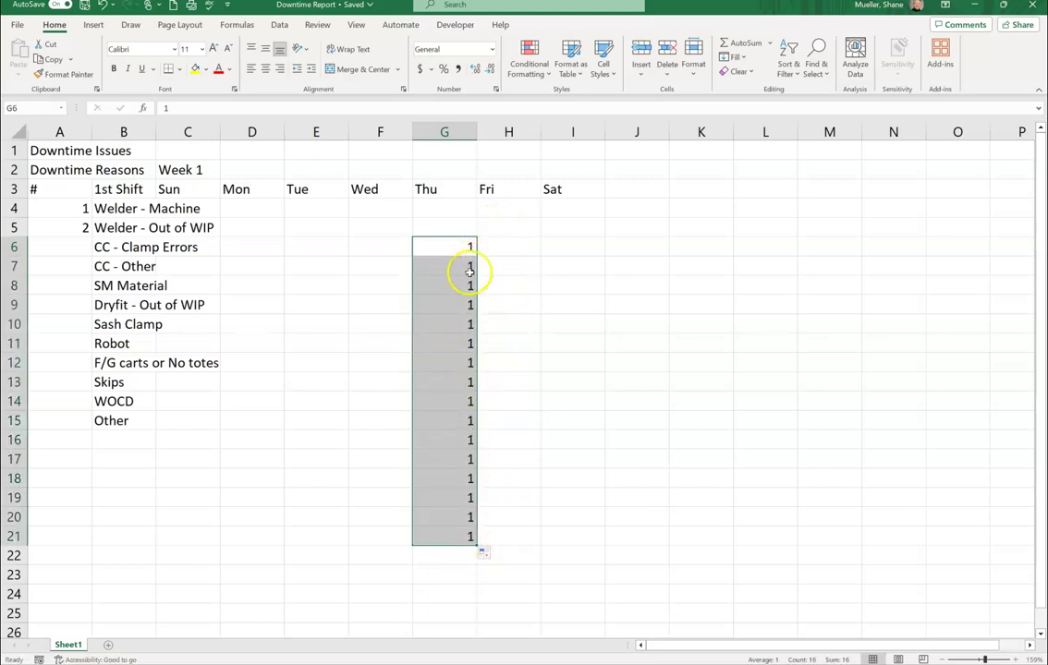
left_click(101, 6)
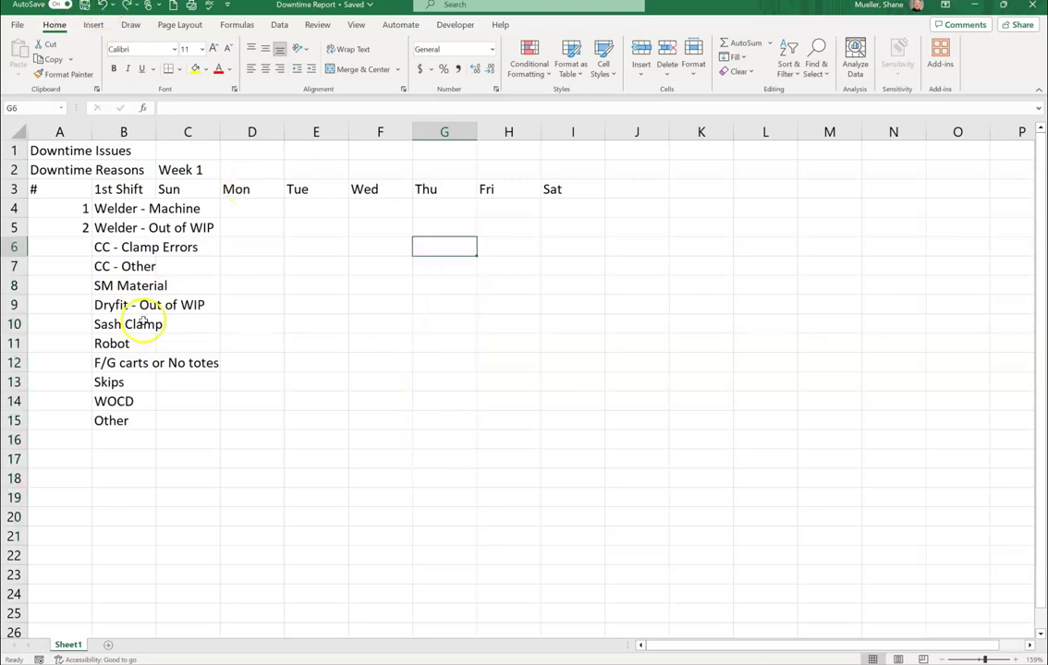
Extend the number series from the 1 and 2 in A4:A5 down to 13 in A16.
left_click(66, 256)
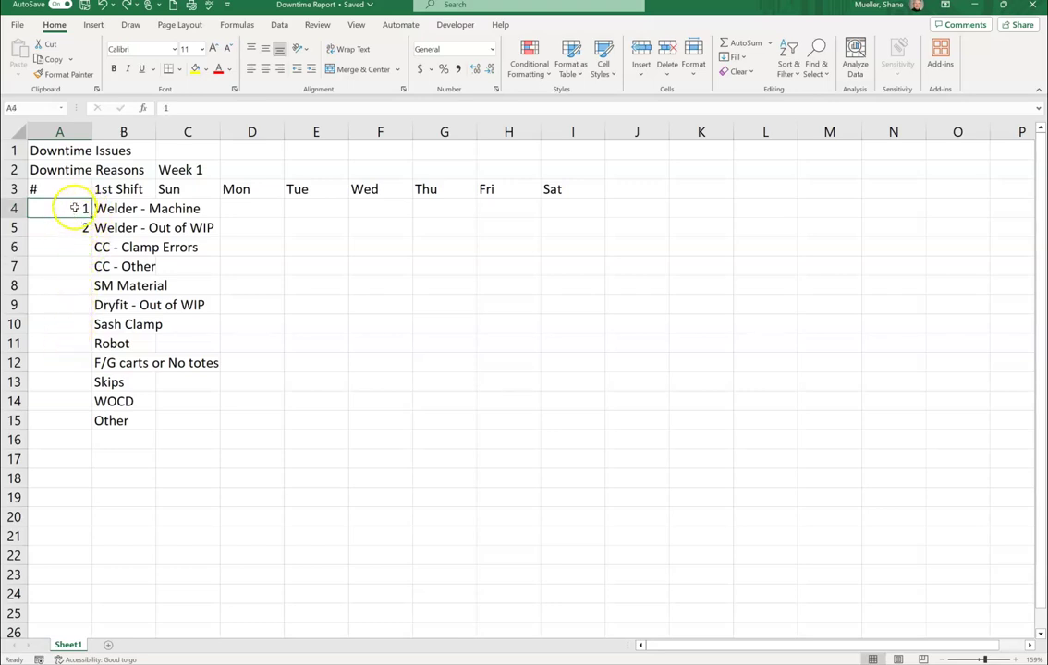
left_click_drag(79, 206, 70, 227)
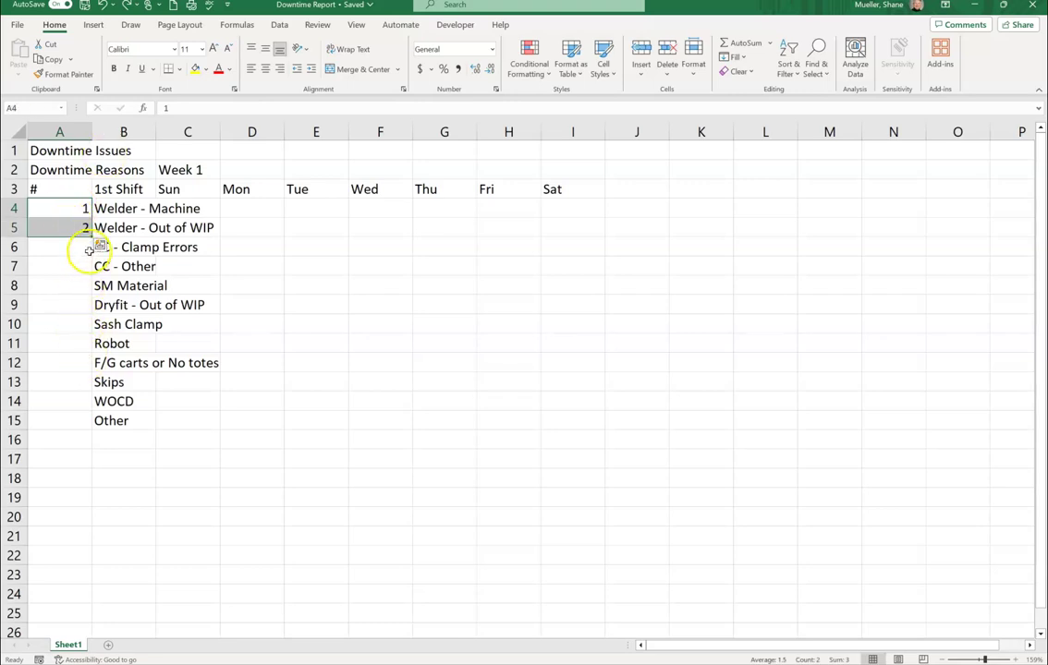
left_click(73, 206)
left_click_drag(73, 207, 73, 227)
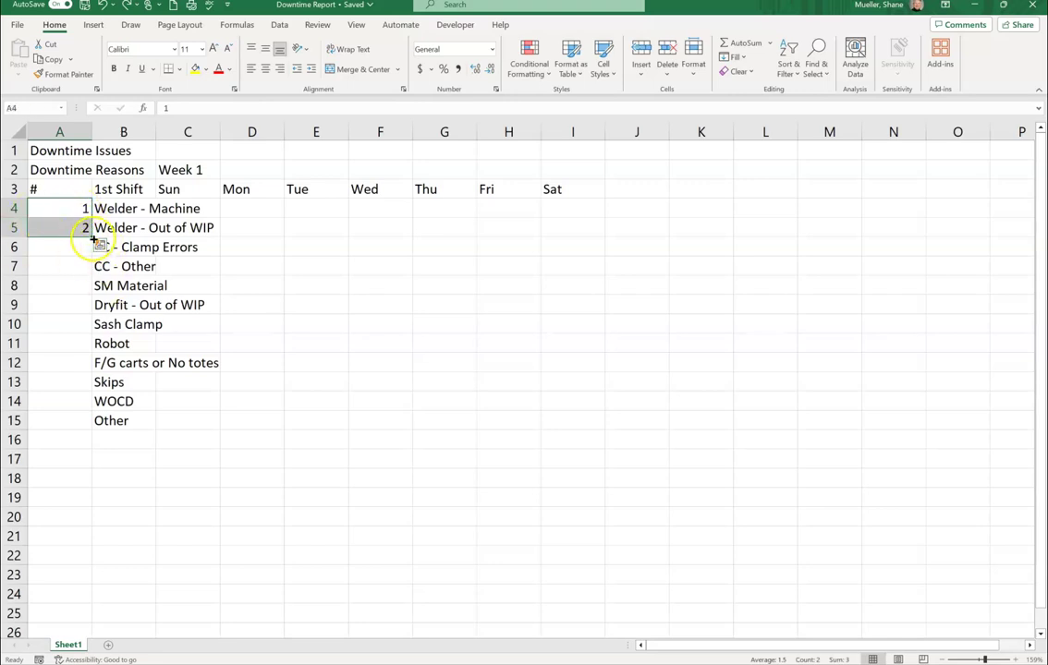
left_click_drag(93, 237, 86, 456)
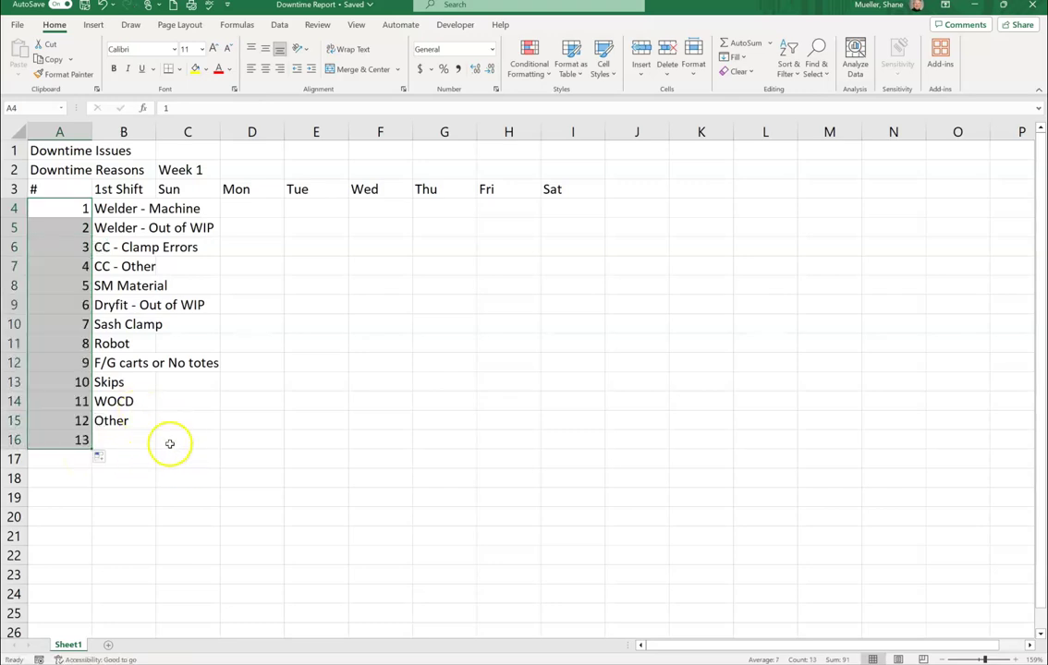
left_click(140, 444)
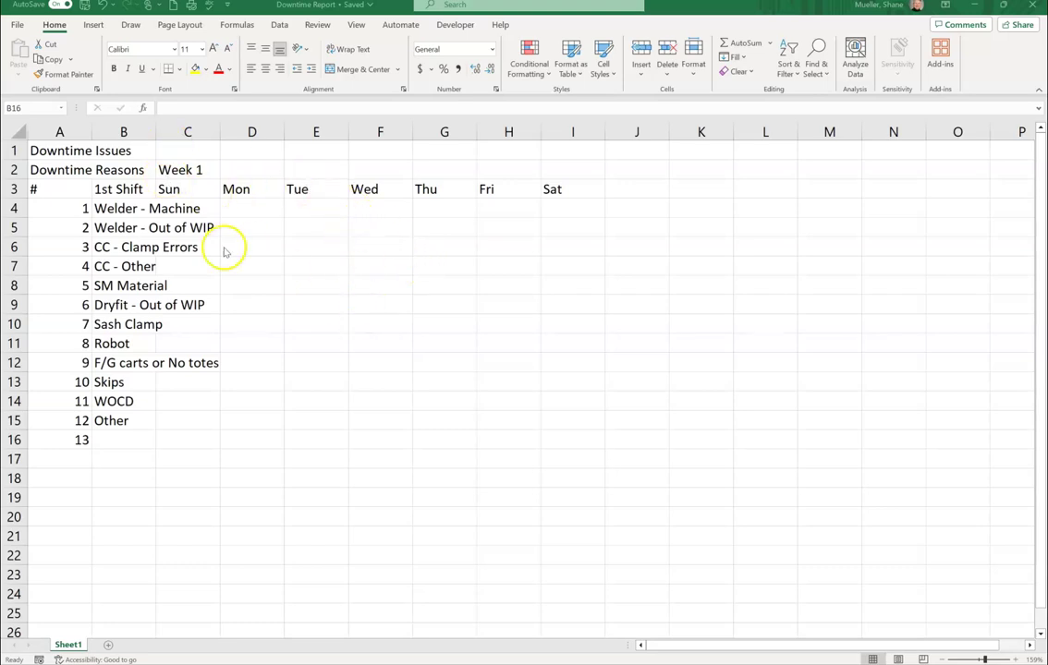
Merge and center the "Week 1" heading across C2:I2, over the Sun to Sat columns.
left_click(197, 171)
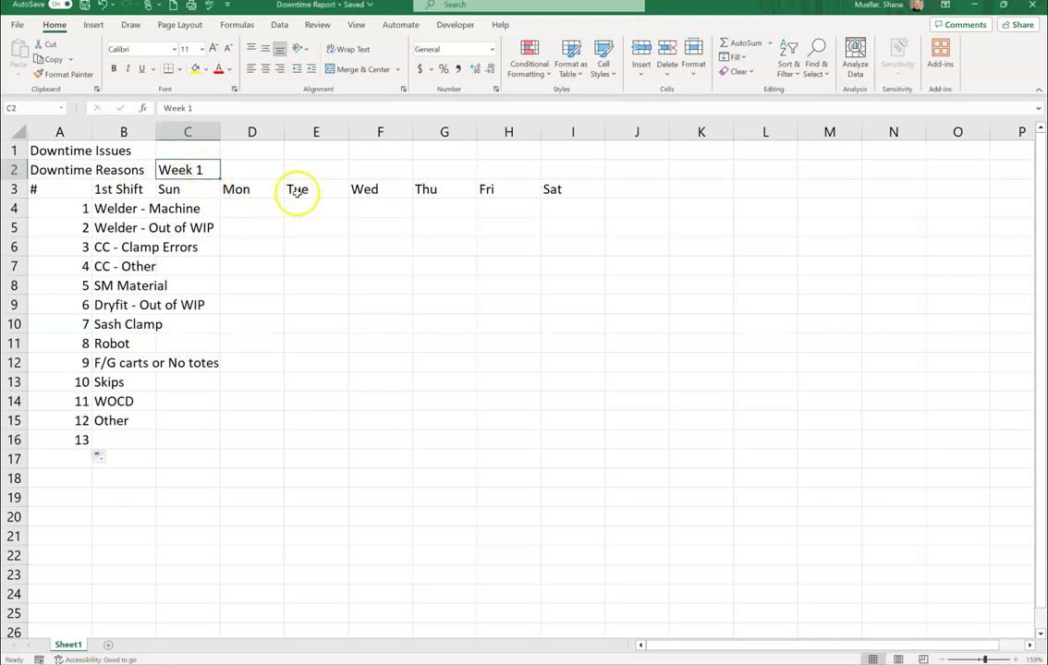
left_click_drag(184, 193, 573, 194)
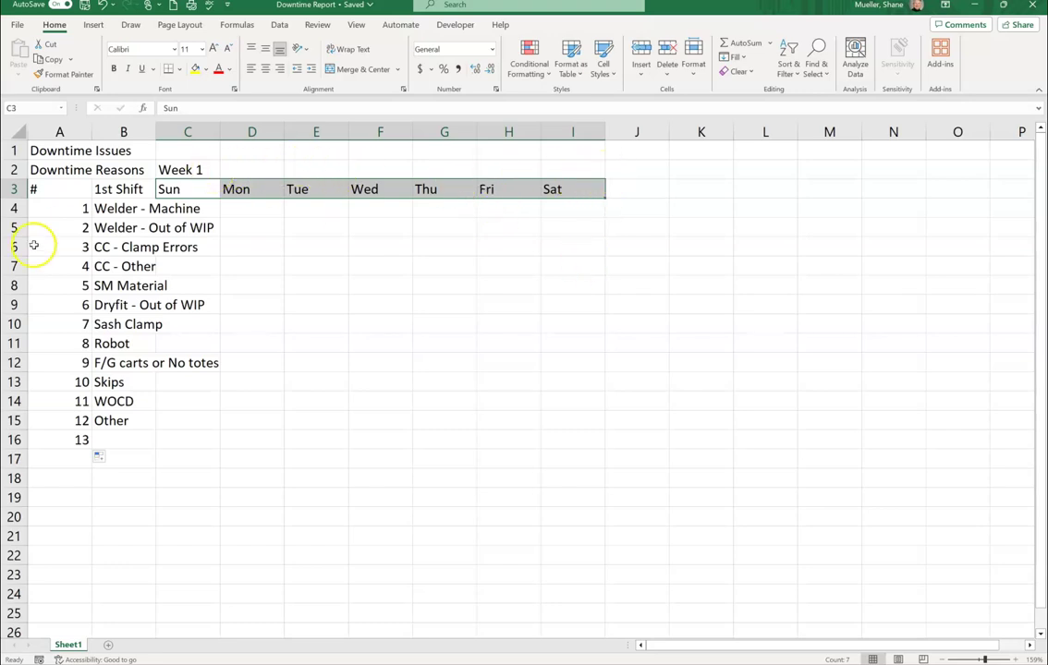
left_click(321, 299)
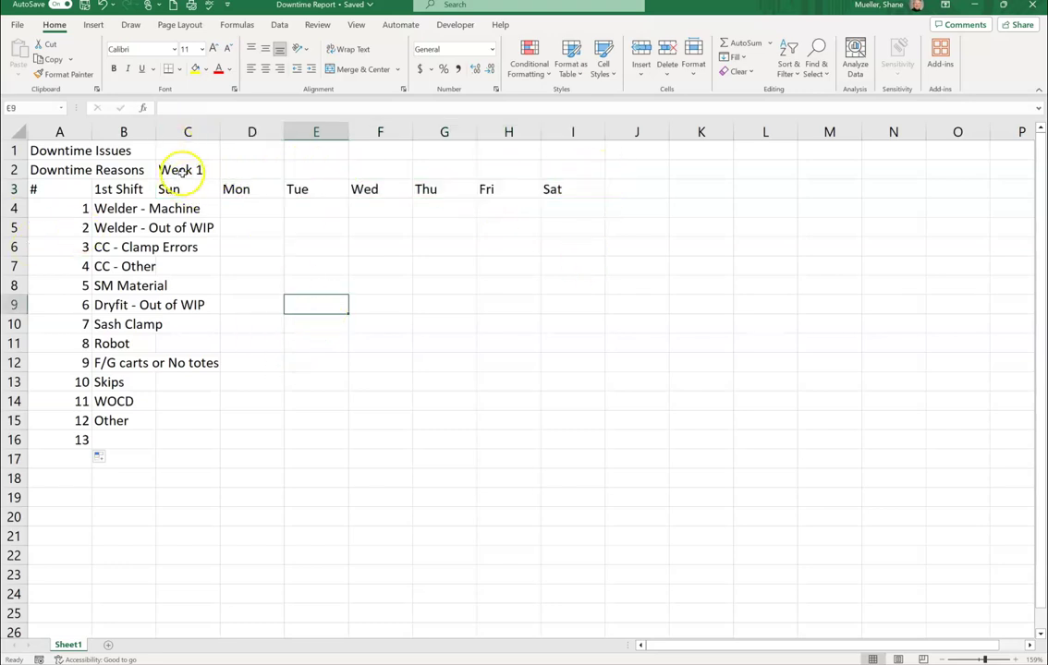
left_click(187, 169)
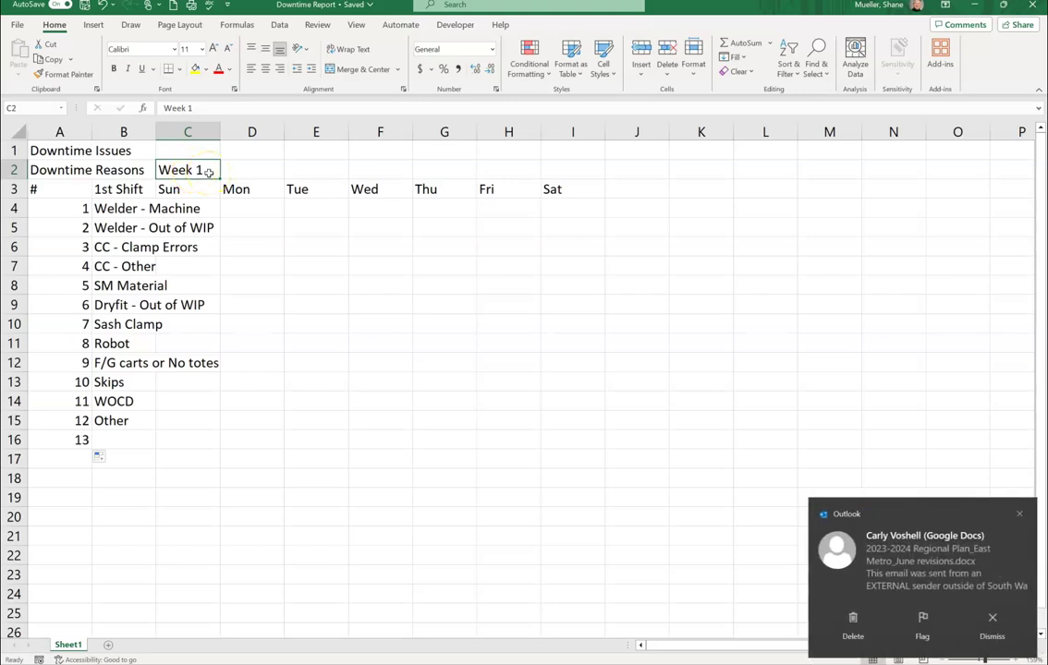
left_click_drag(209, 172, 580, 173)
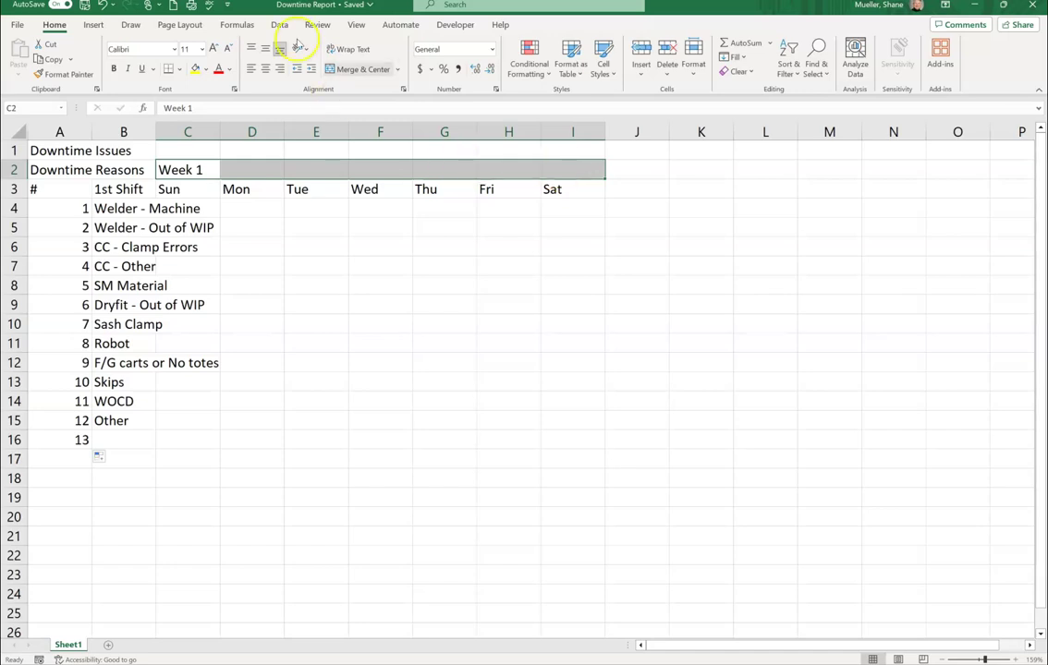
left_click(363, 71)
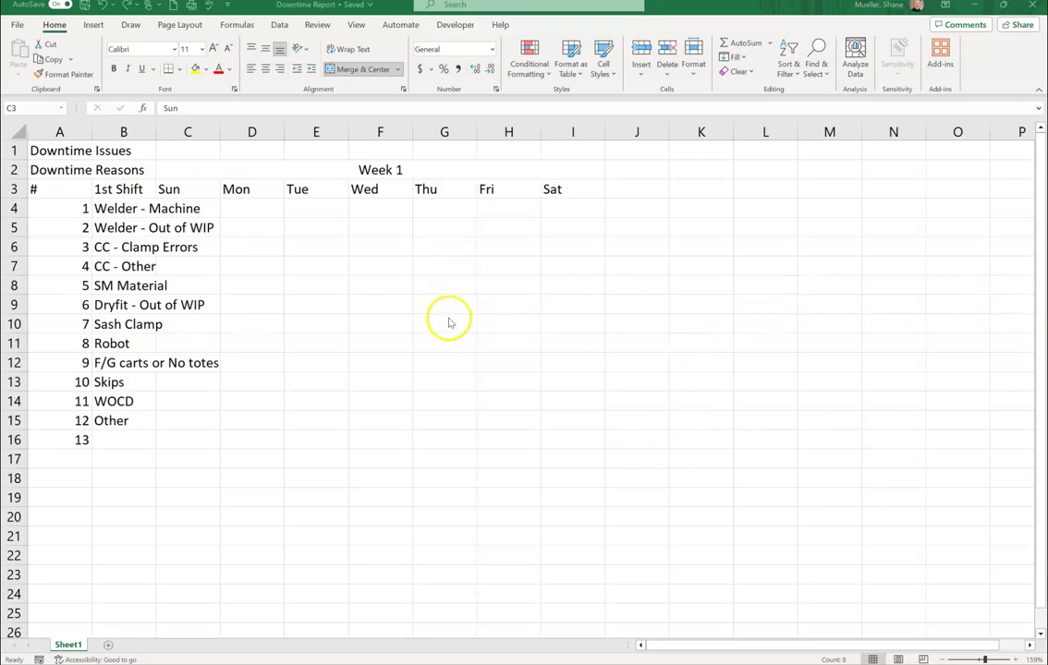
Fill the merged "Week 1" heading and Sun to Sat headers from C2:I3 across to column AD, giving Weeks 2 to 4.
mouse_move(192, 192)
left_mouse_down()
mouse_move(188, 180)
mouse_move(185, 192)
left_mouse_up()
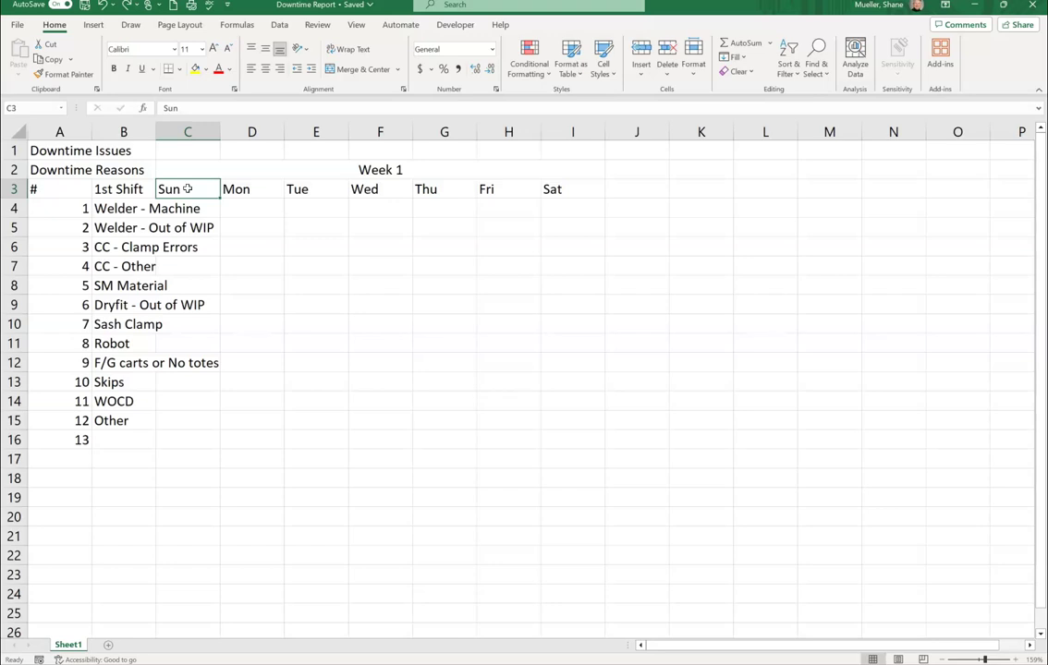
left_click_drag(188, 188, 587, 175)
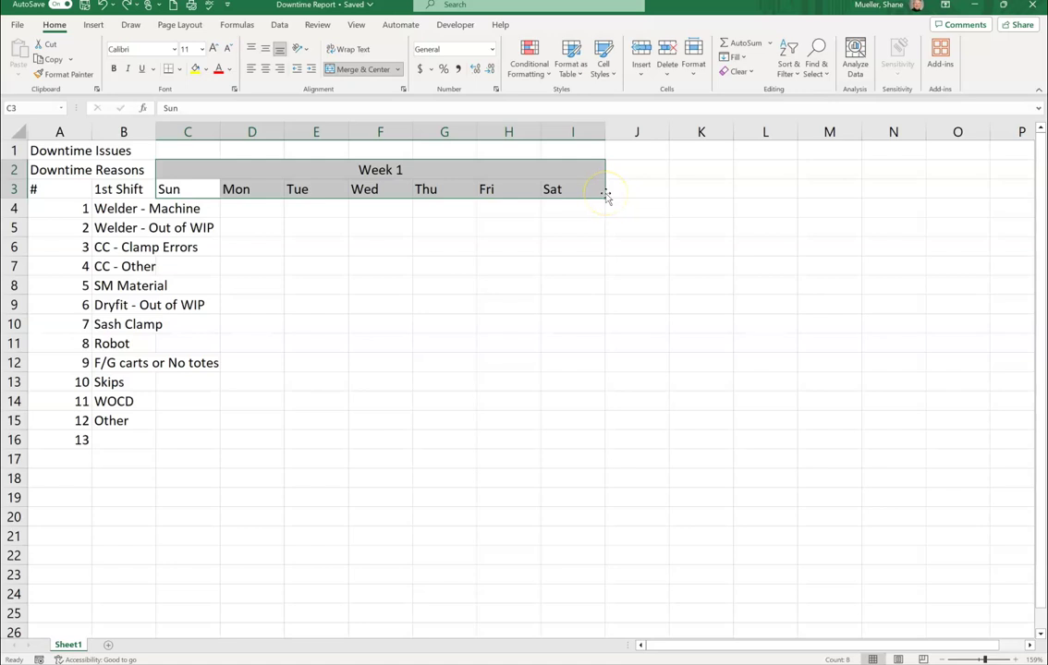
mouse_move(603, 198)
left_mouse_down()
mouse_move(1037, 191)
mouse_move(796, 185)
mouse_move(686, 168)
mouse_move(845, 172)
left_mouse_up()
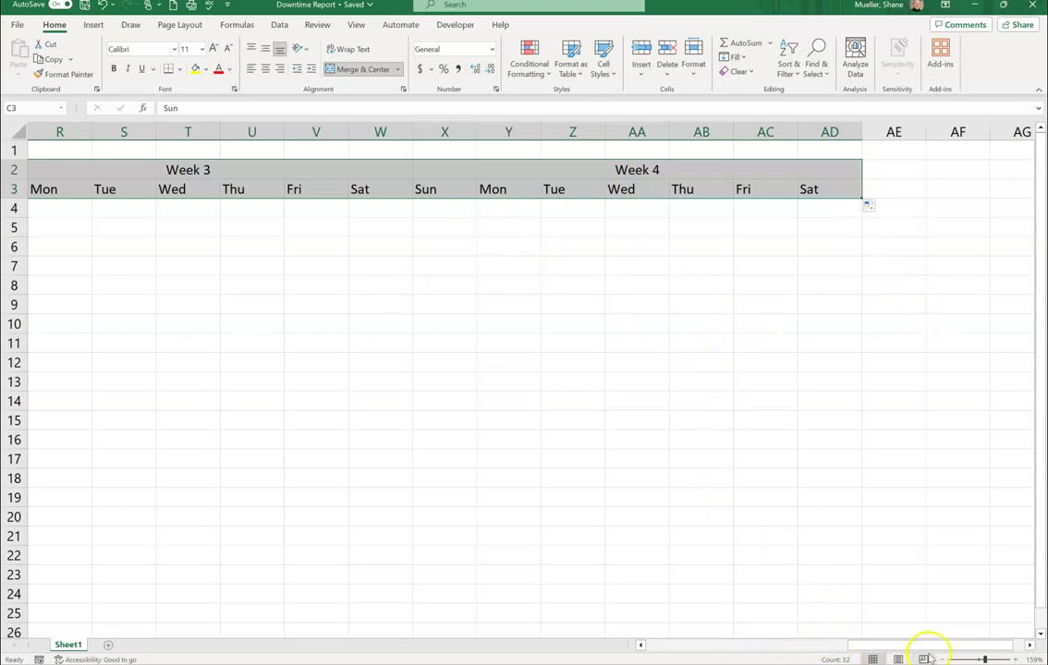
scroll(936, 657, "down", 4)
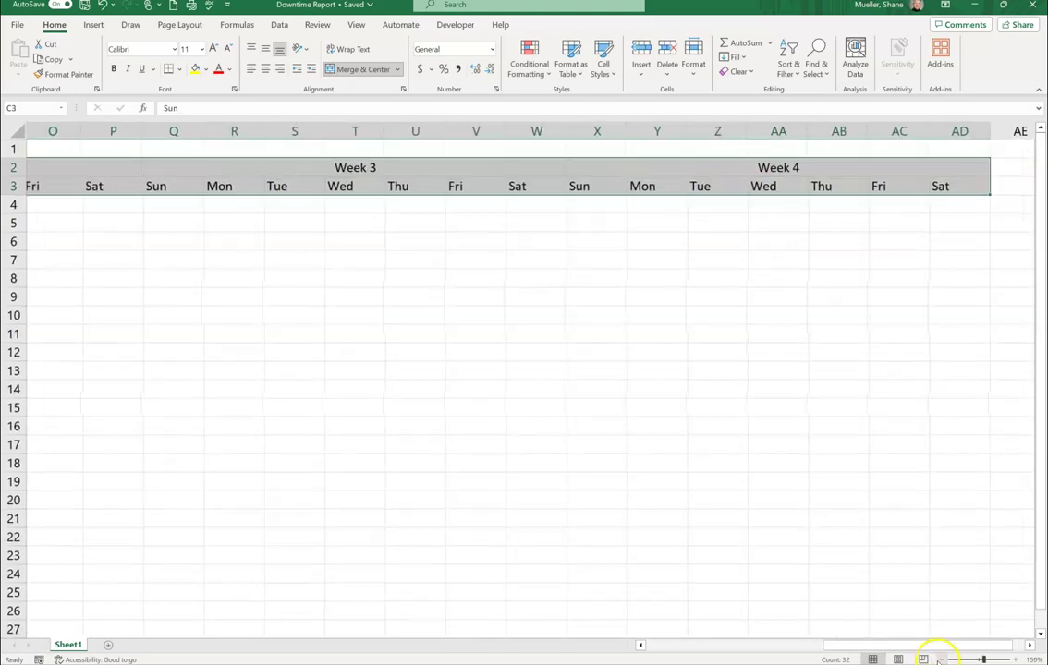
left_click(438, 364)
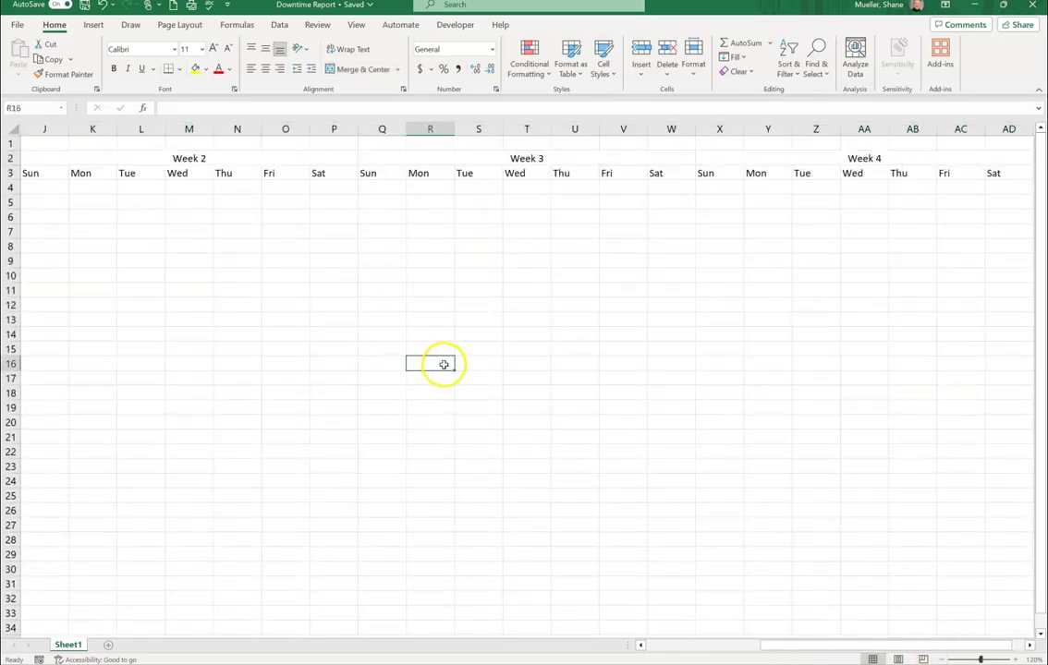
Check the merged "Week 2", "Week 3" and "Week 4" headings along row 2 and return to the start of the sheet.
left_click_drag(828, 646, 799, 650)
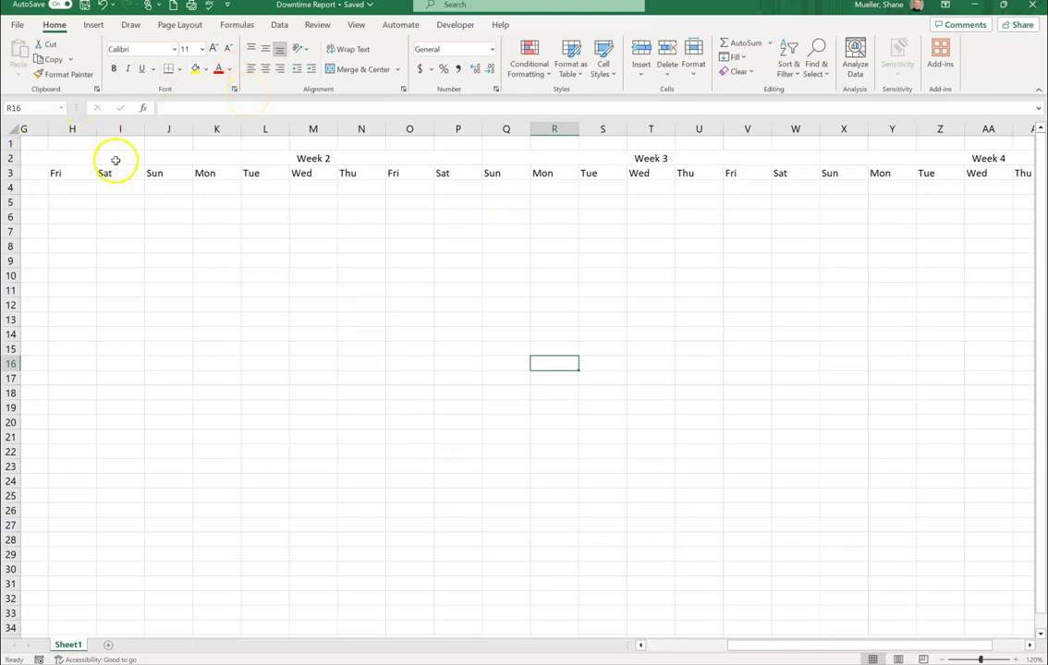
left_click(308, 159)
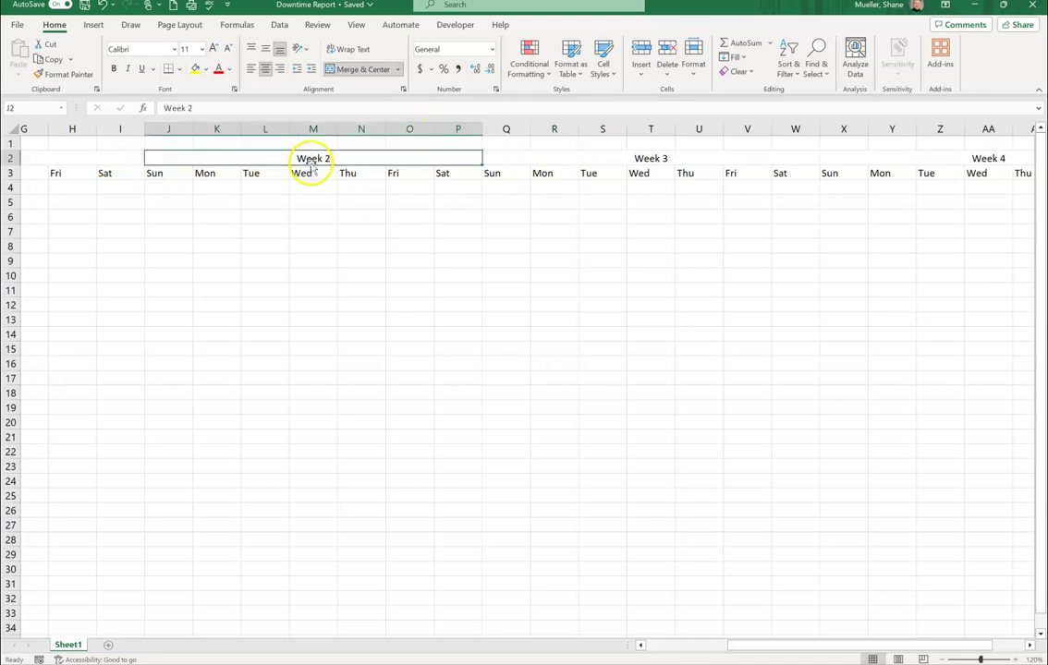
left_click(691, 158)
left_click(1013, 159)
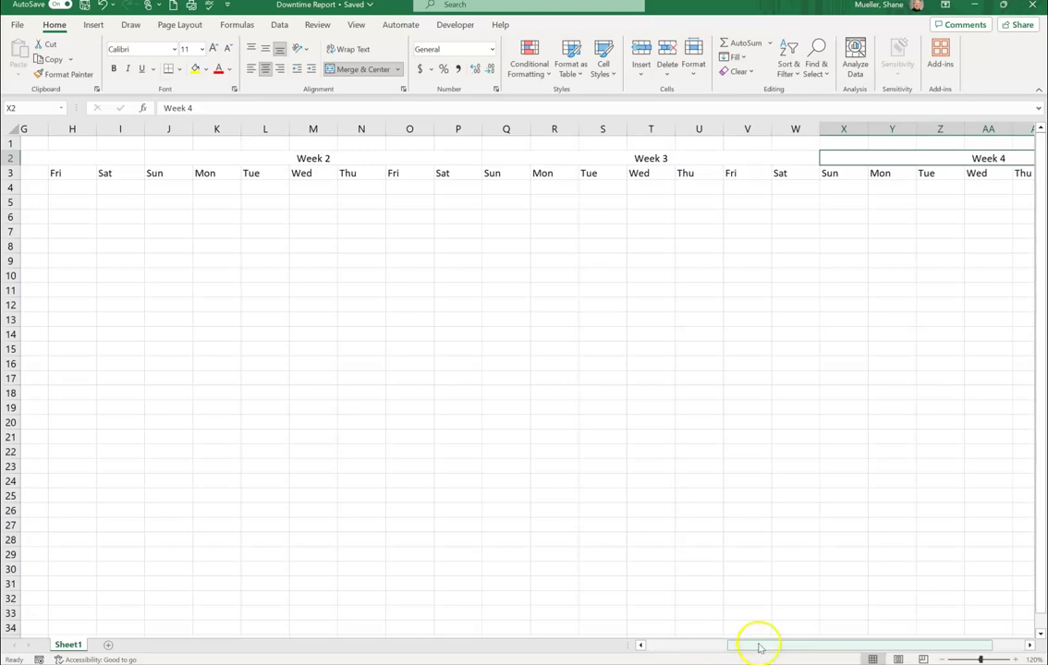
left_click_drag(761, 646, 635, 649)
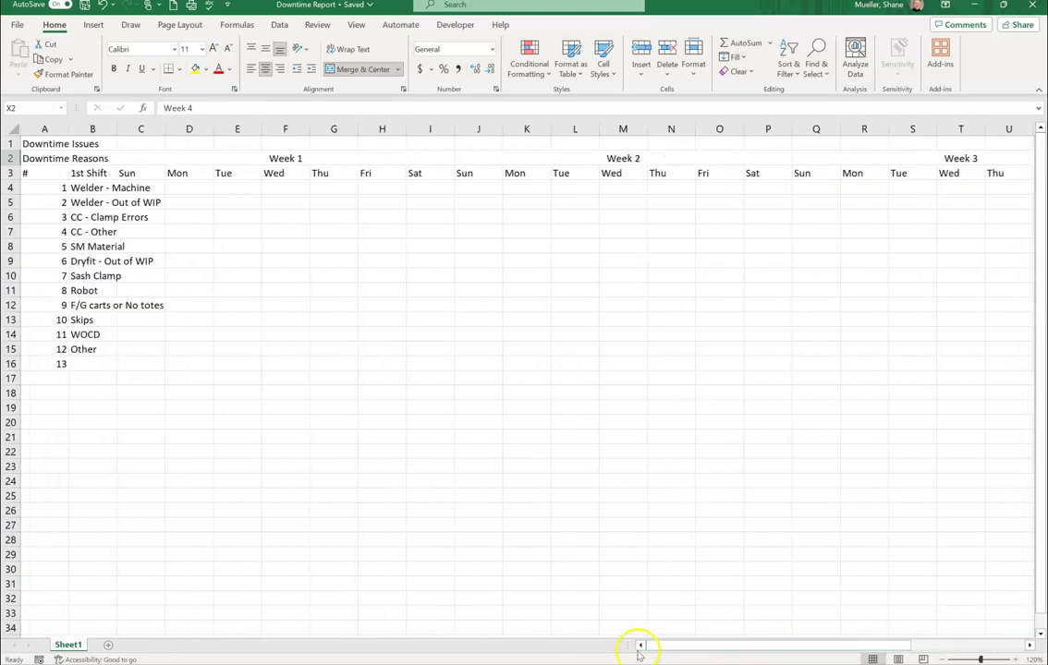
Try selecting the cells under Tue in E4:E15, and then the continuous block E4:K15.
left_click(197, 202)
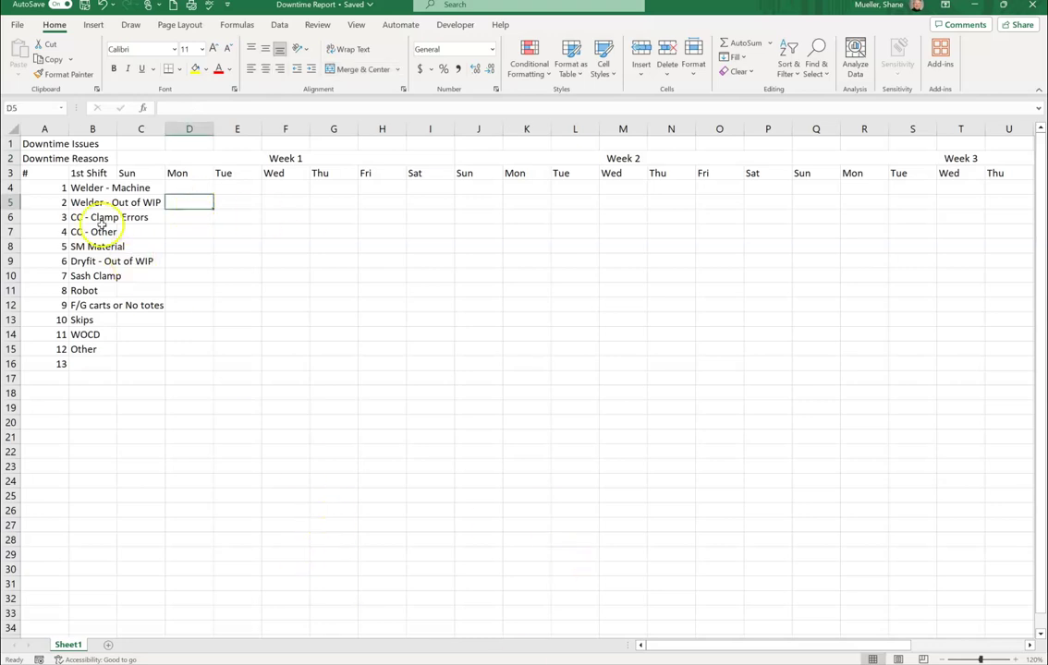
left_click(186, 186)
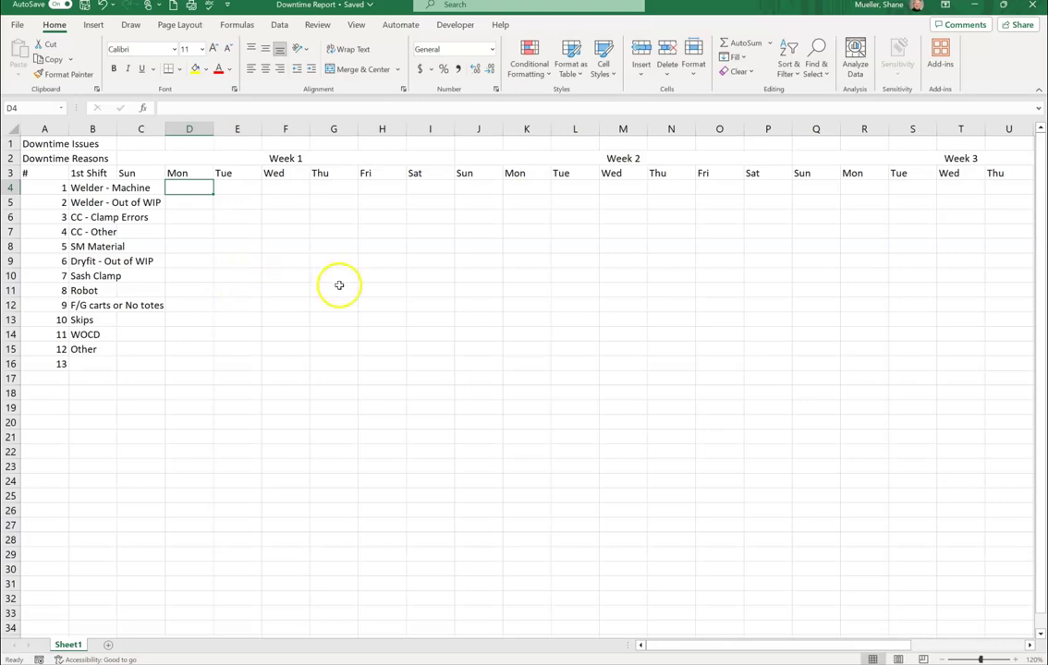
left_click(240, 191)
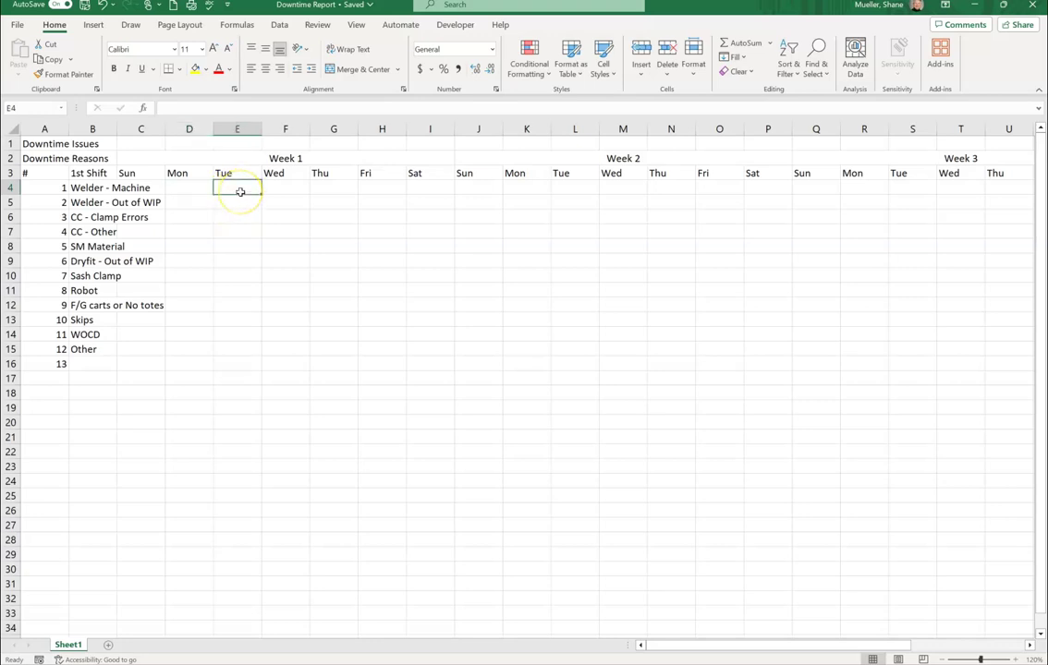
left_click_drag(240, 192, 241, 353)
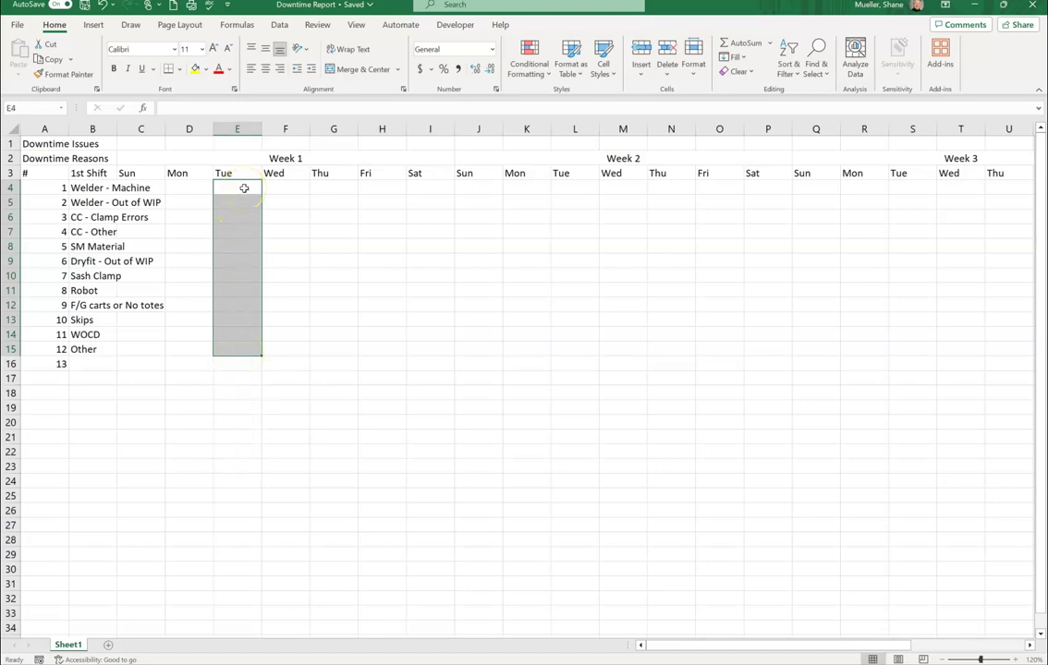
left_click_drag(244, 186, 534, 345)
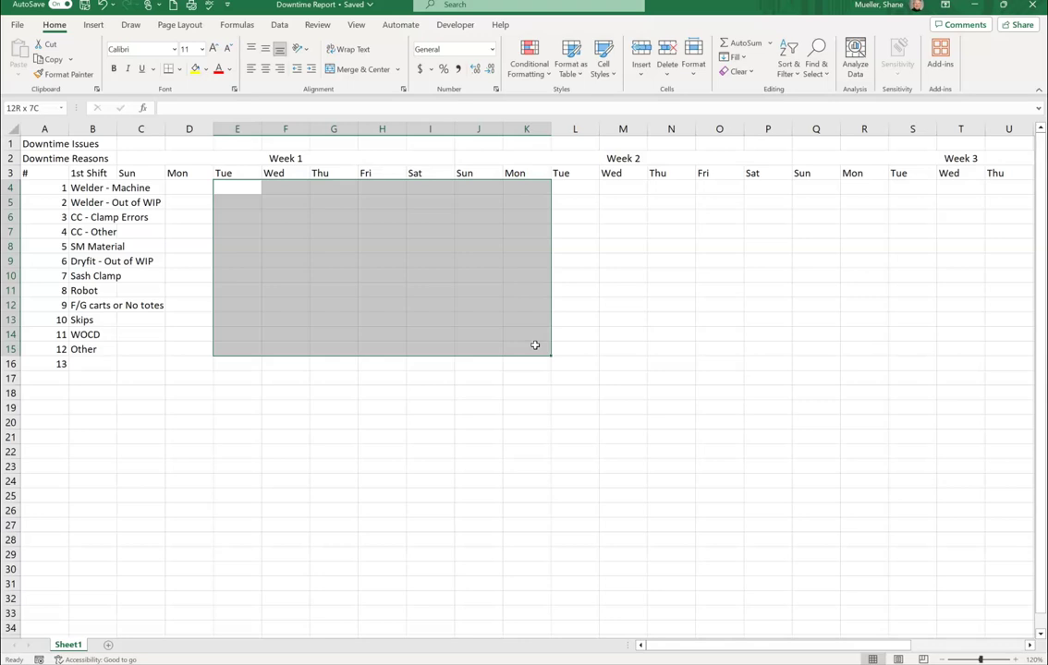
mouse_move(534, 345)
left_mouse_down()
mouse_move(318, 250)
mouse_move(232, 193)
mouse_move(551, 263)
mouse_move(524, 285)
mouse_move(523, 345)
left_mouse_up()
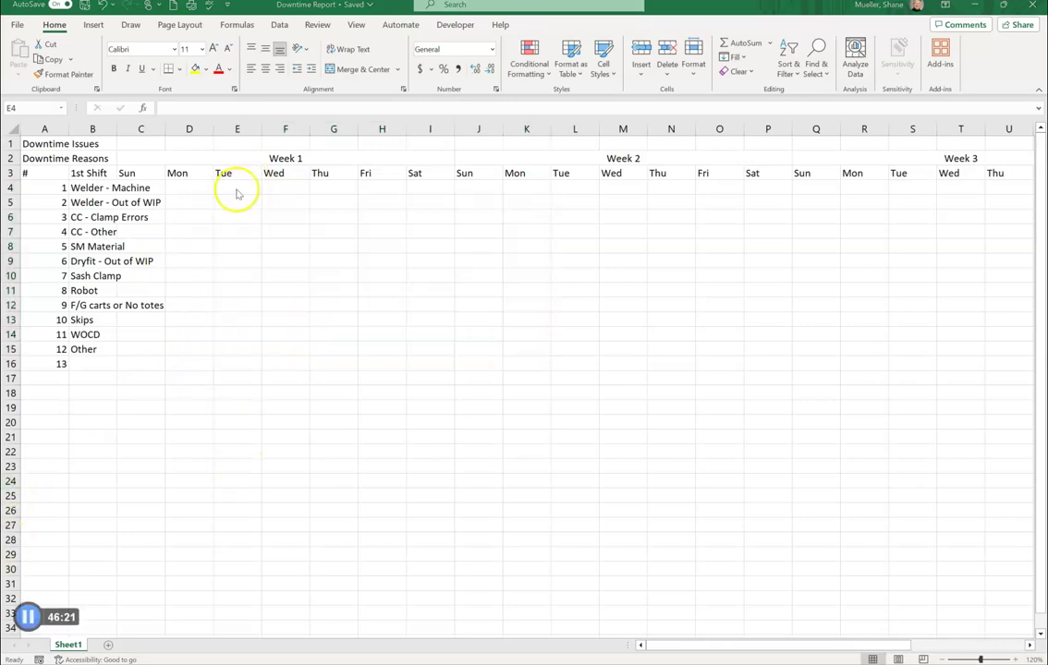
Select the two separate Tuesday ranges E4:E15 and L4:L15 together, leaving out the columns between them.
left_click(236, 190)
left_click(237, 189)
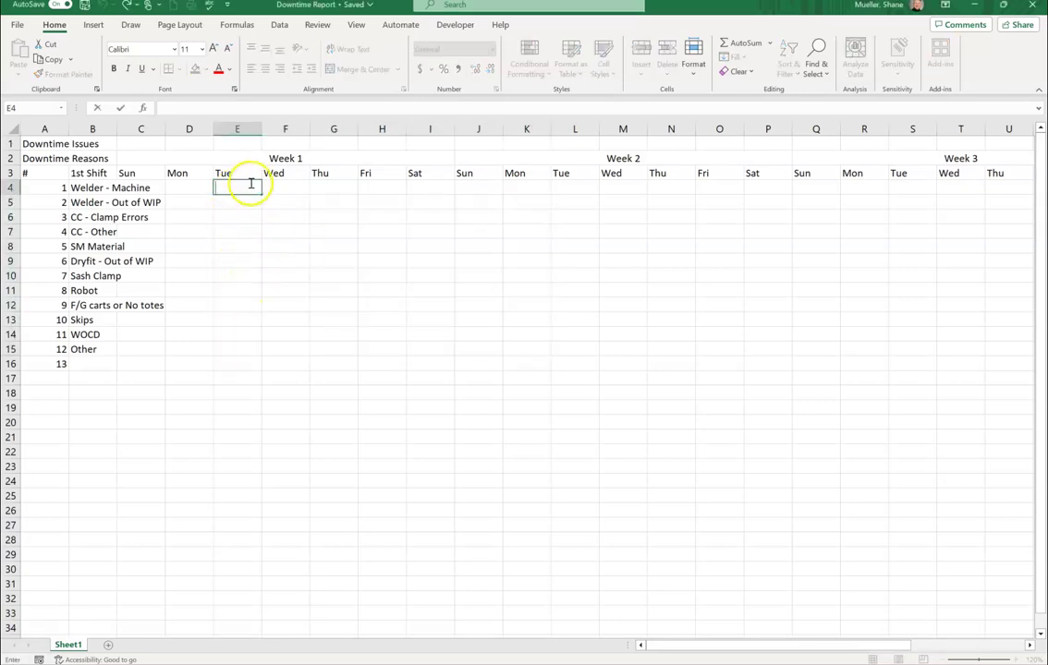
left_click_drag(240, 191, 227, 354)
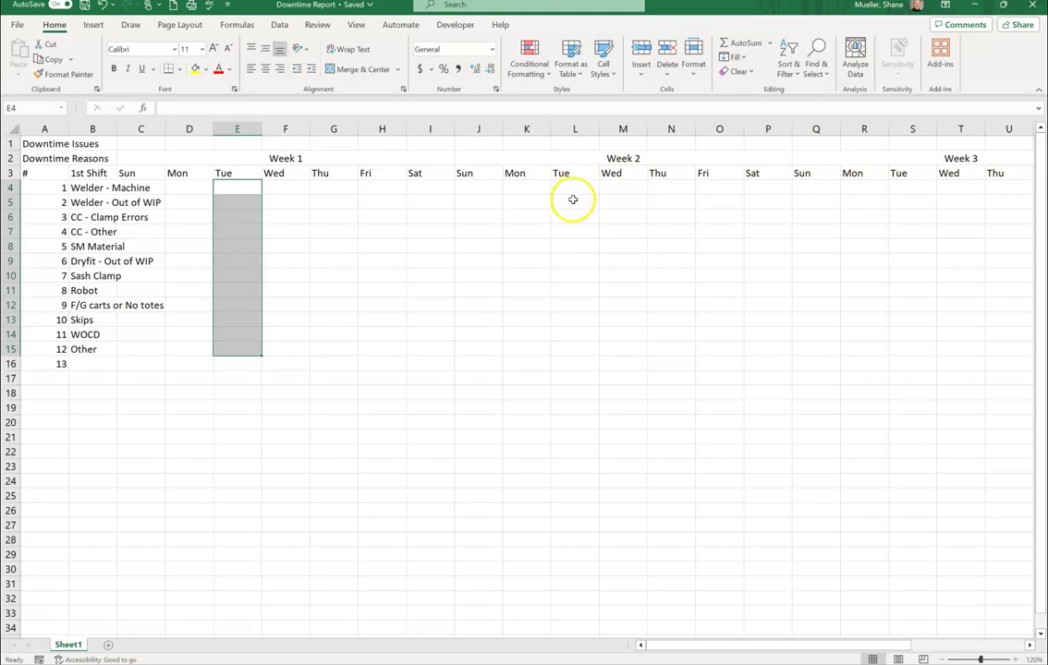
left_click_drag(573, 194, 573, 342)
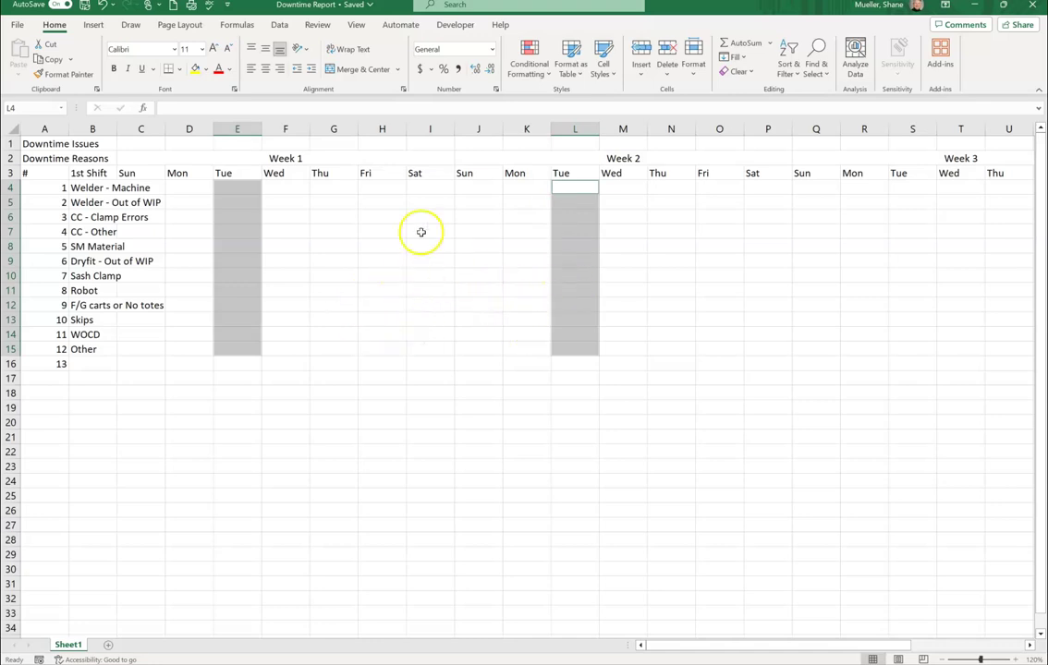
Try a continuous selection of E4:K14, then a non-adjacent selection of E6 and N8, and clear it.
left_click(305, 274)
left_click_drag(237, 189, 527, 337)
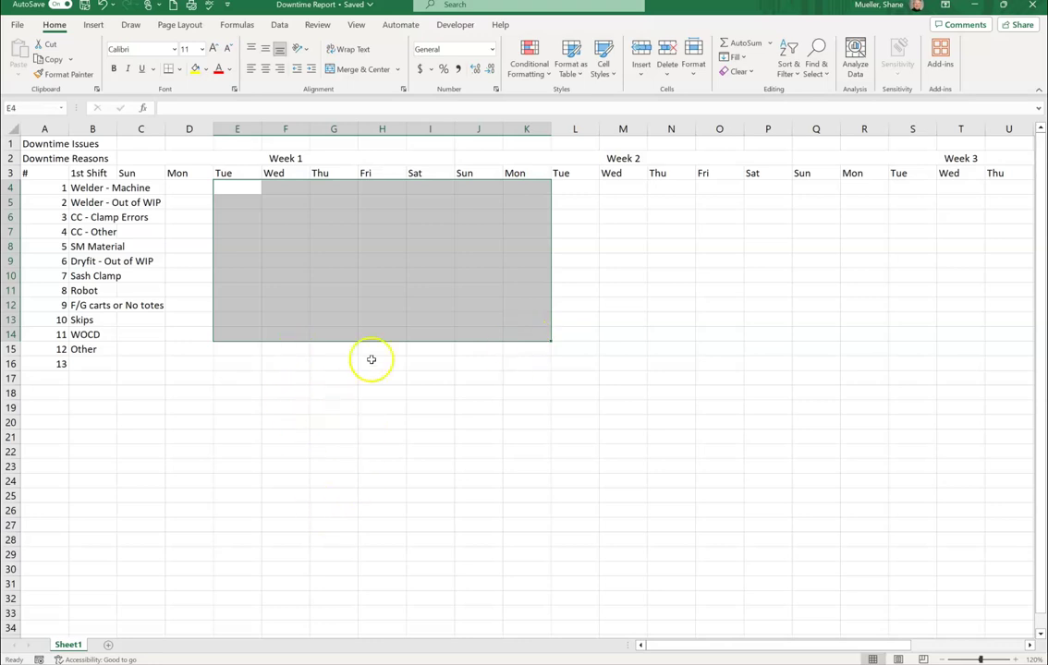
left_click(395, 437)
left_click(236, 217)
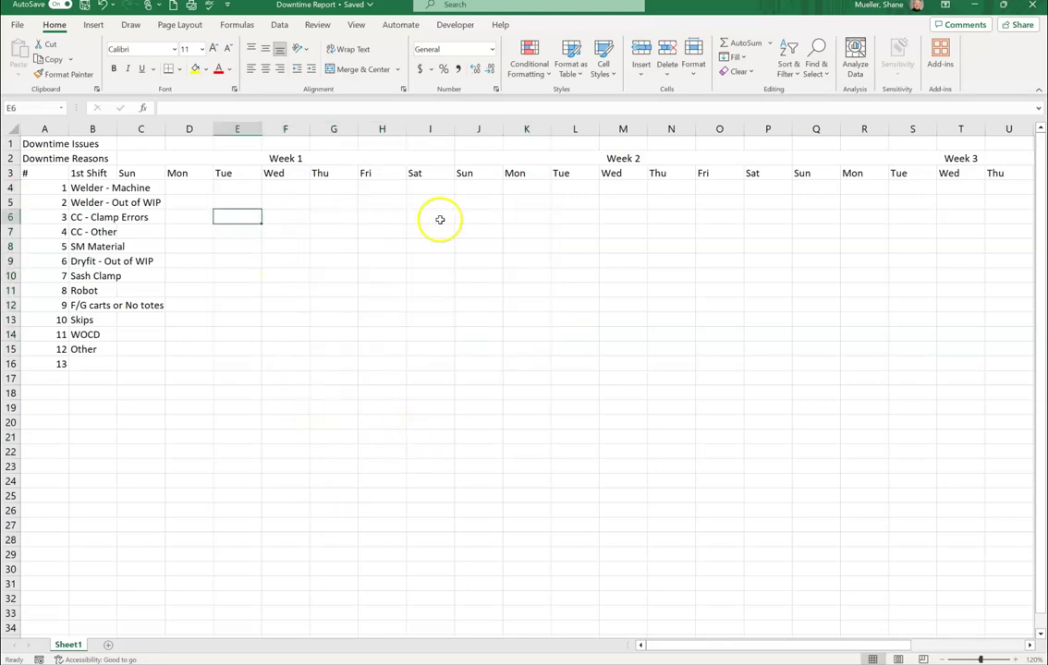
left_click(650, 244, "ctrl")
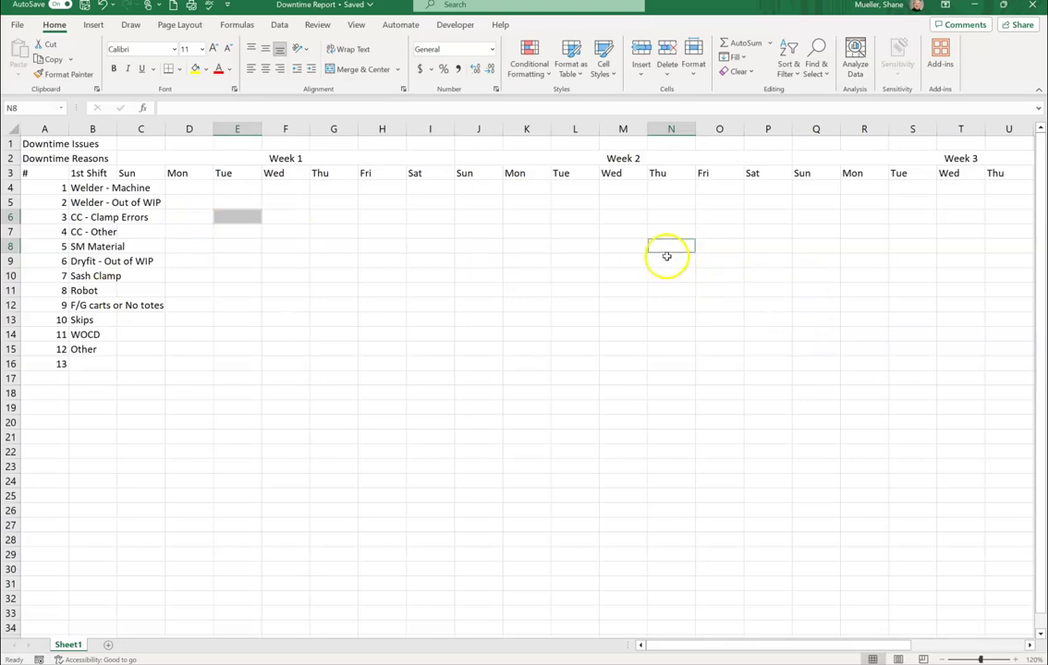
left_click(279, 275)
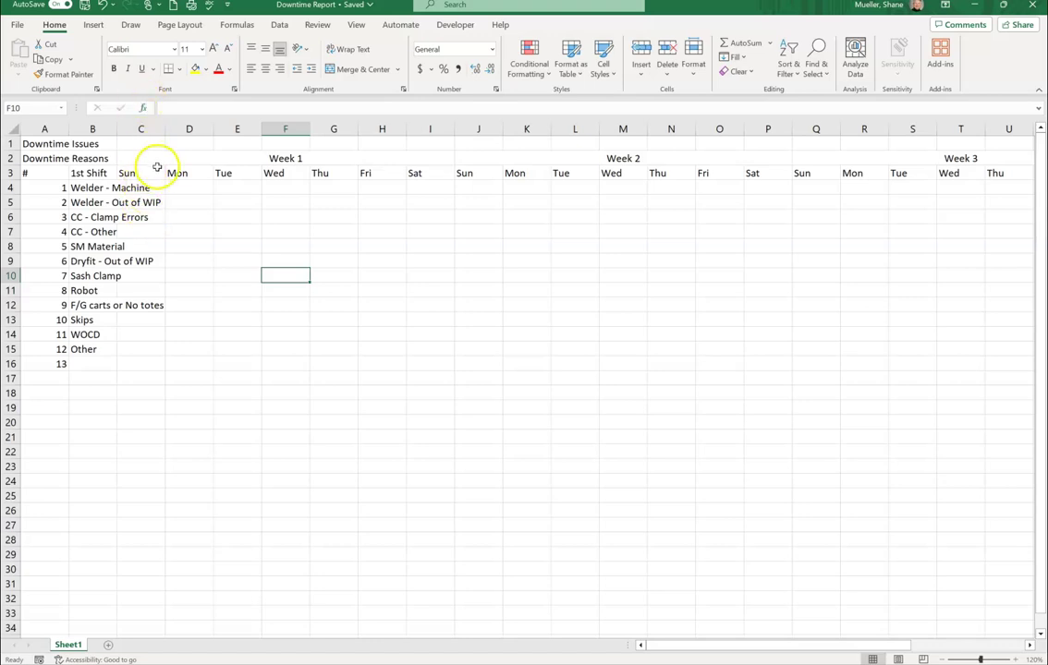
Select the weekend cells C4:C16, I4:J16 and P4:Q16 together as one non-adjacent selection.
left_click(138, 191)
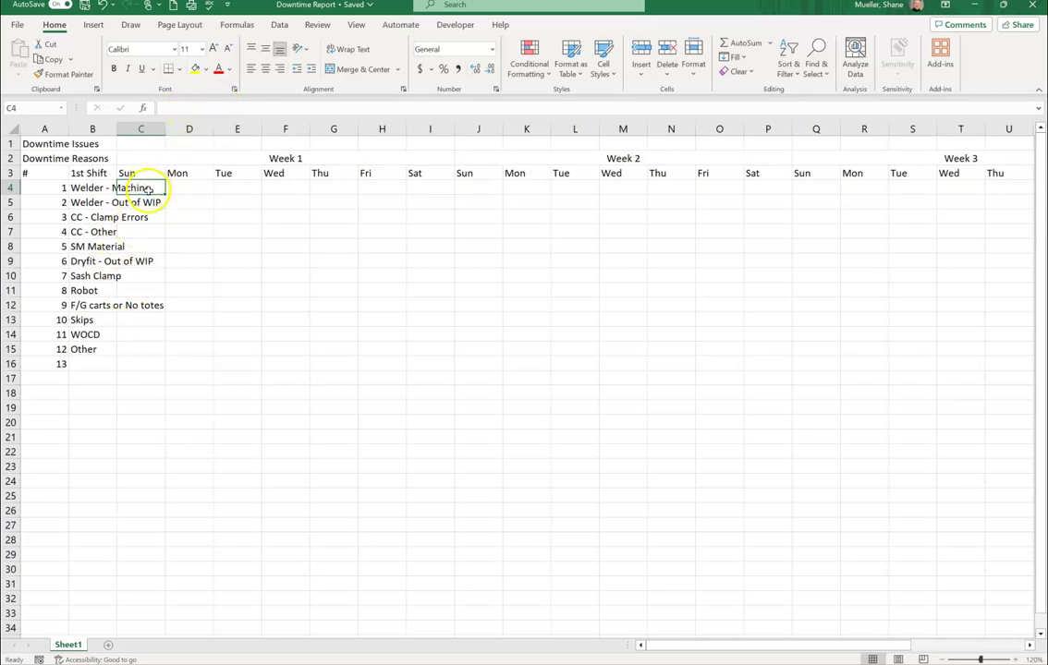
left_click_drag(148, 188, 158, 365)
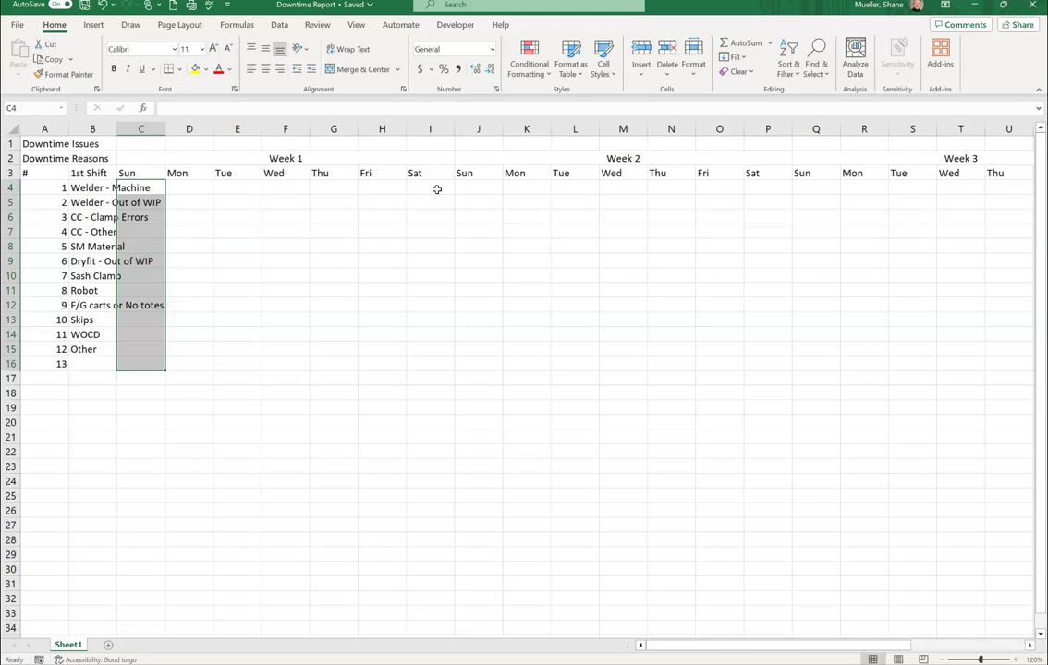
left_click_drag(436, 189, 478, 359)
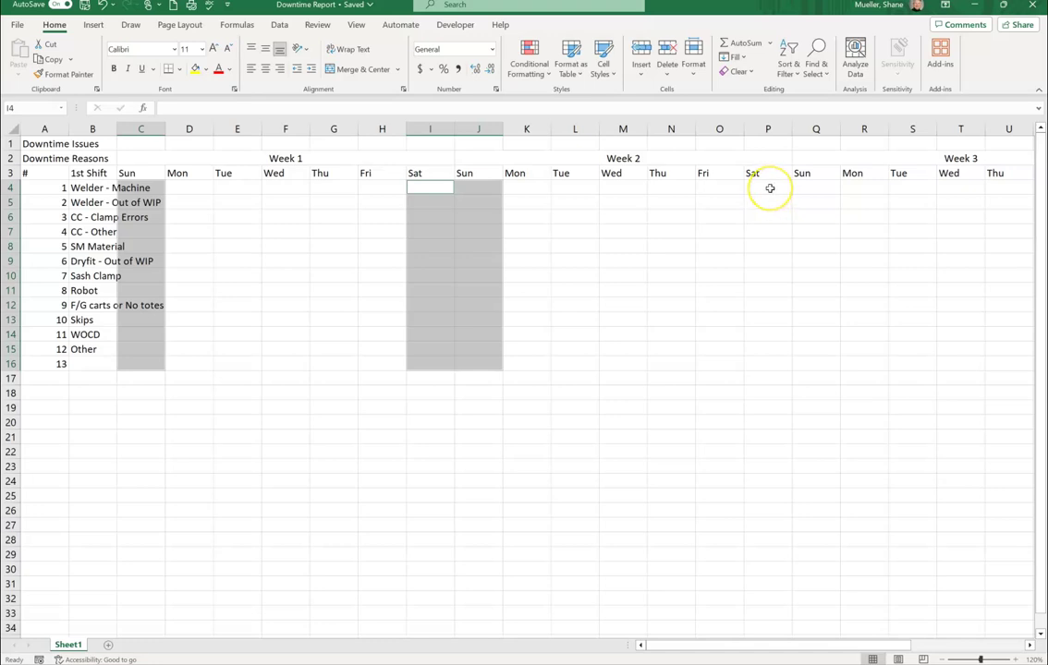
left_click_drag(770, 189, 819, 360)
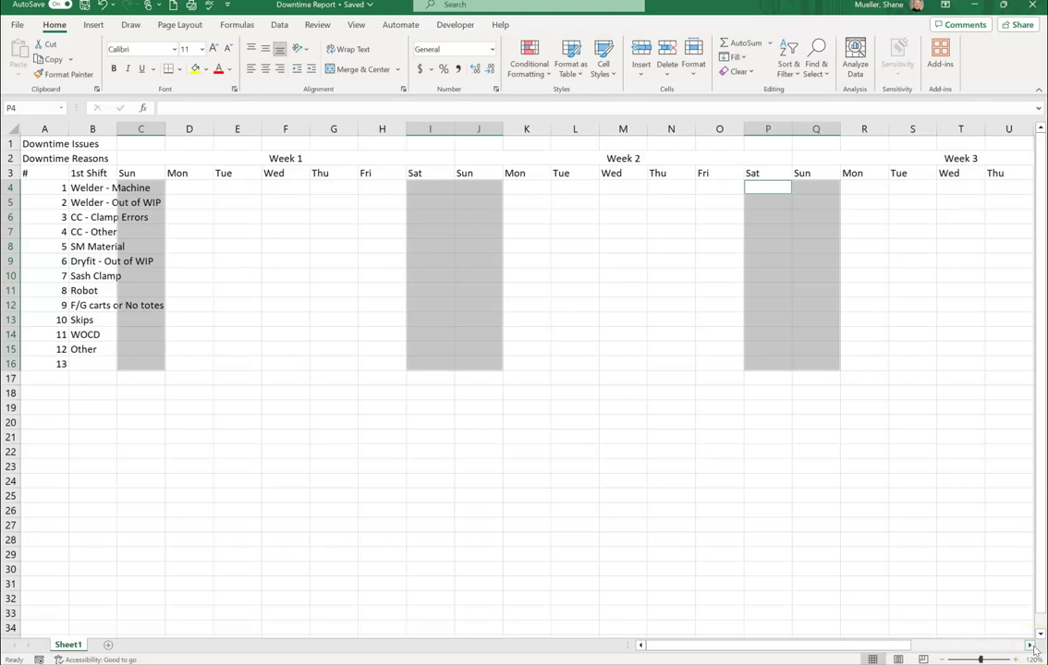
left_click_drag(1030, 646, 1030, 645)
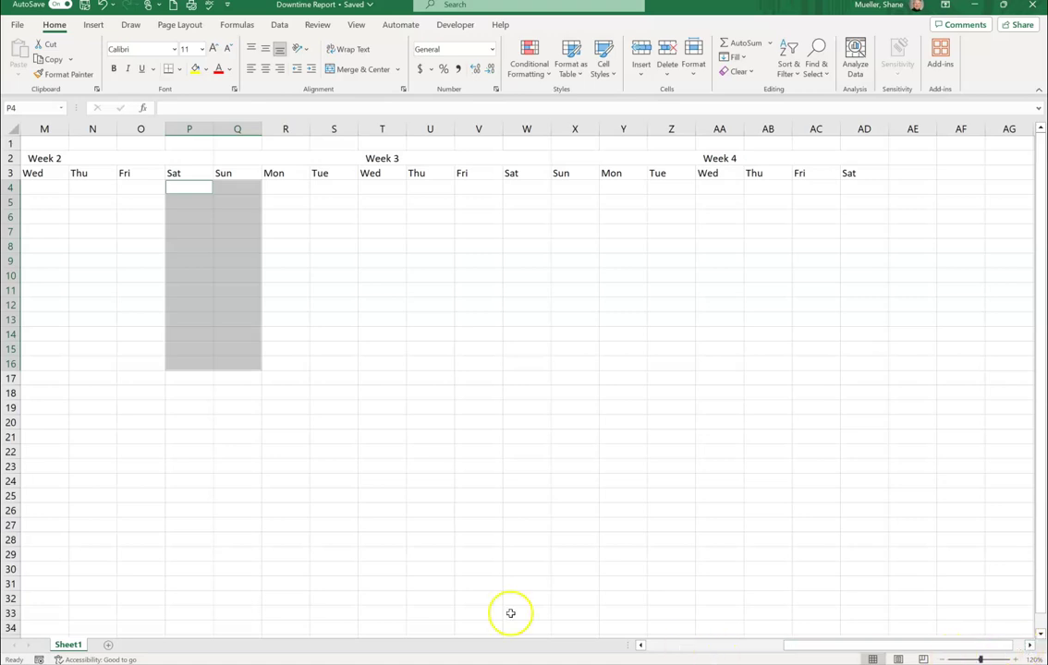
scroll(538, 363, "left", 5)
scroll(539, 365, "up", 4)
scroll(538, 365, "down", 4)
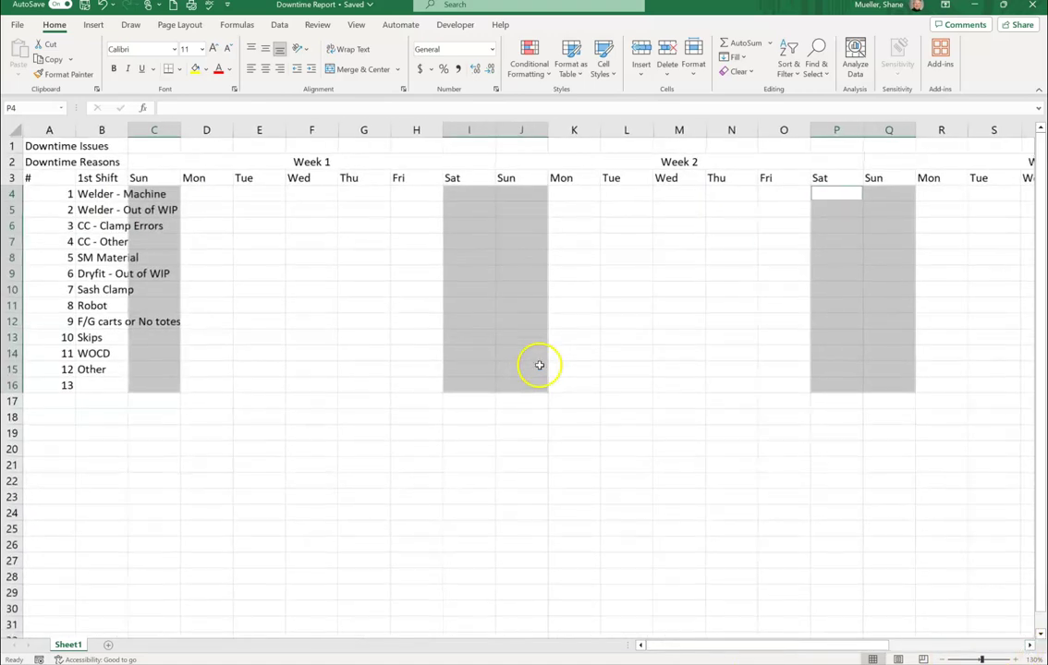
scroll(539, 364, "up", 4)
scroll(541, 365, "down", 3)
scroll(544, 365, "up", 3)
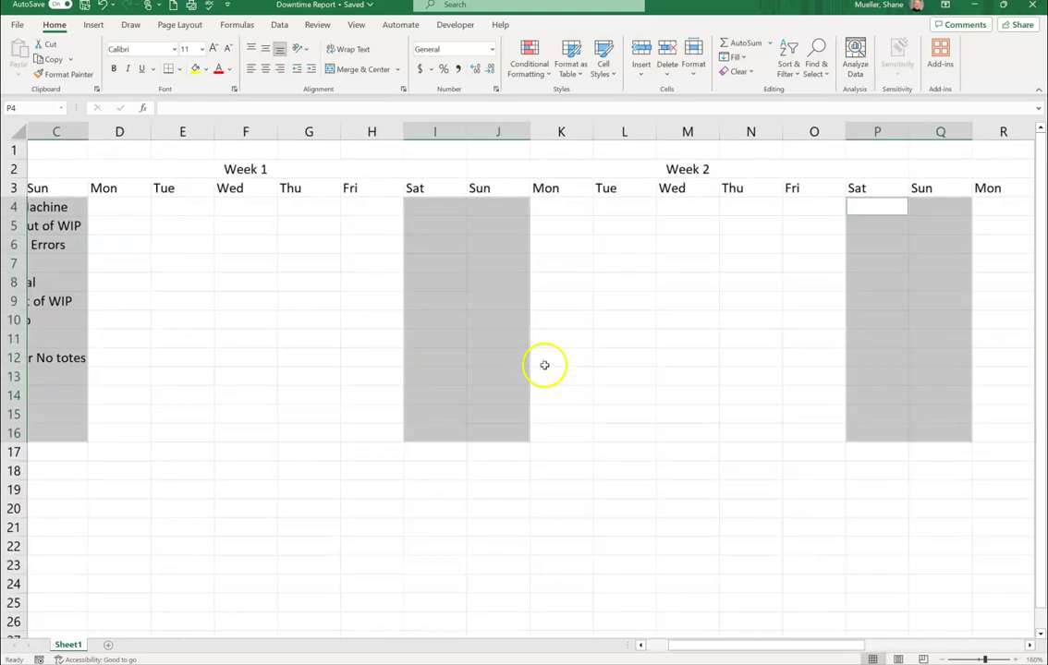
scroll(546, 365, "down", 3)
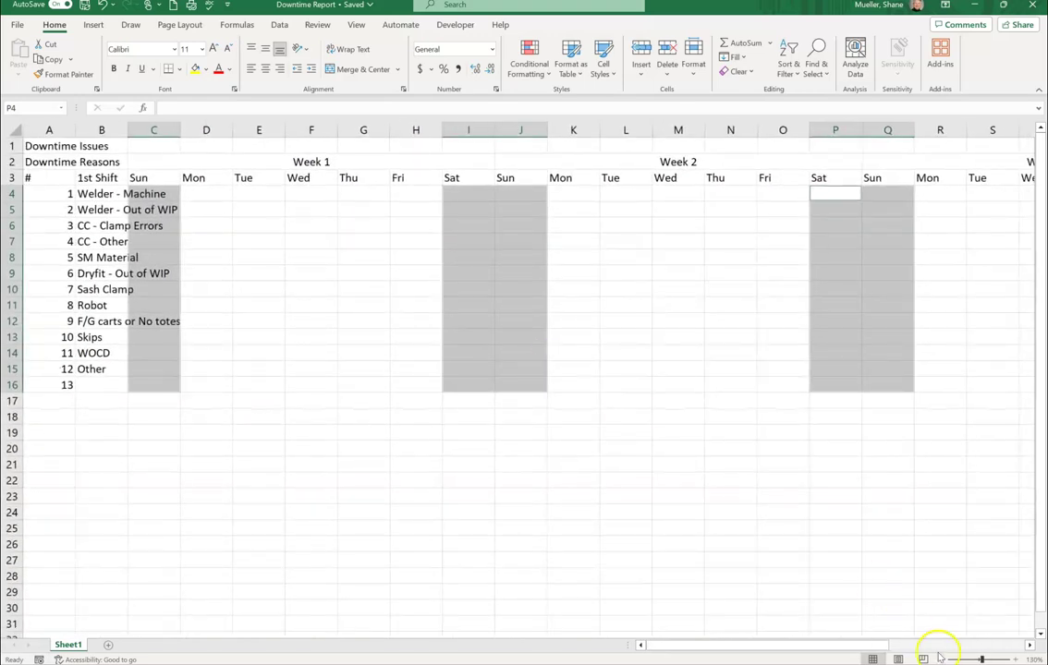
Add the remaining weekend cells W4:X16 and AD4:AD16 to the existing non-adjacent weekend selection.
left_click_drag(863, 644, 990, 646)
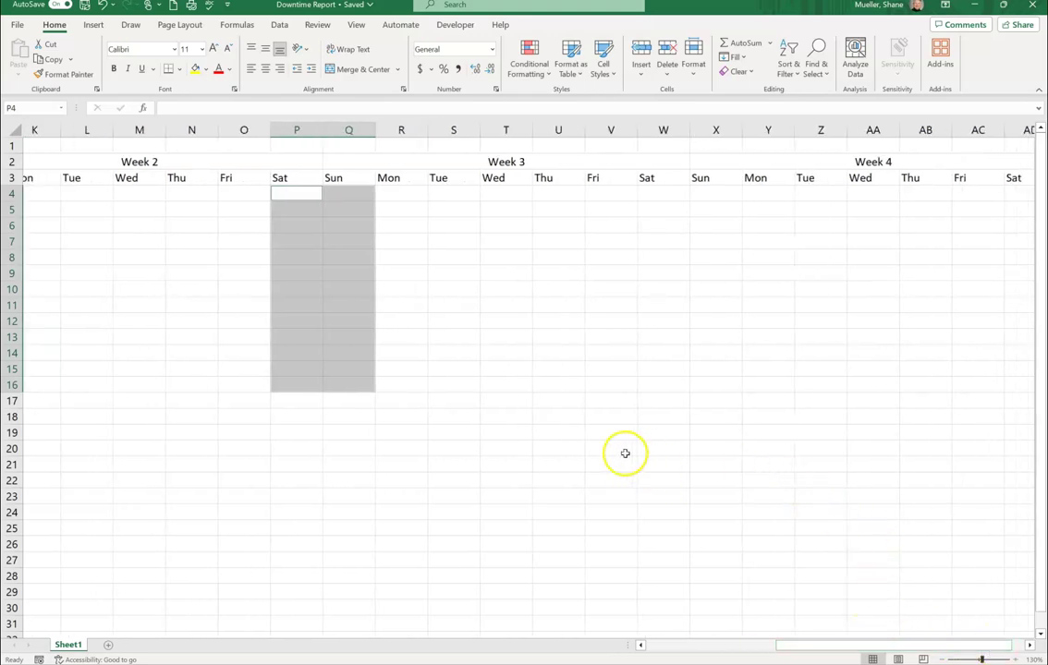
left_click(1029, 645)
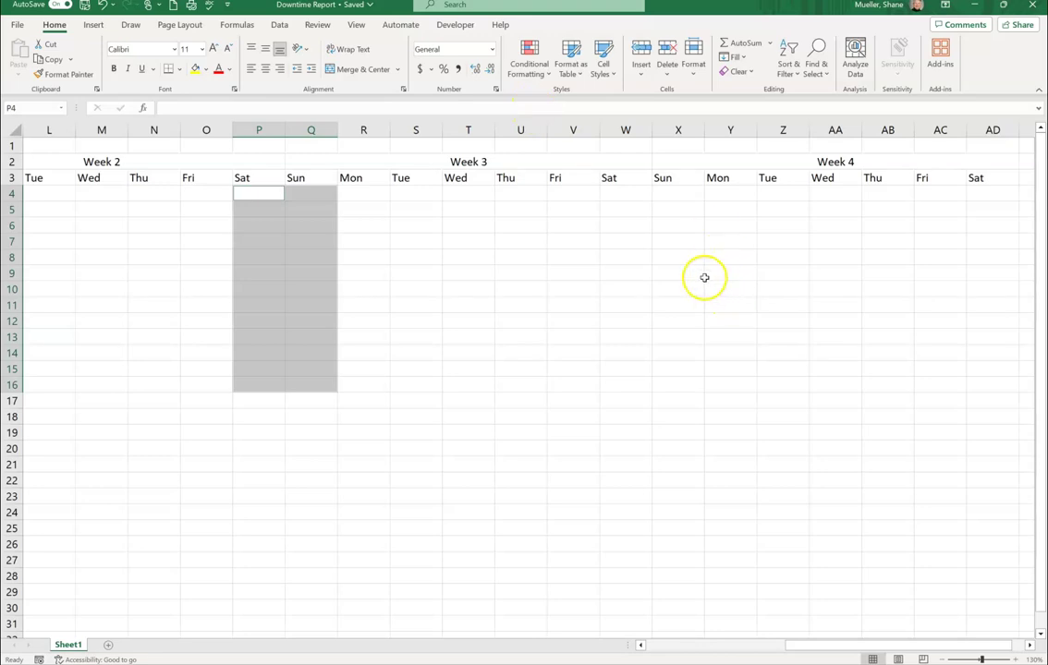
left_click(623, 196, "ctrl")
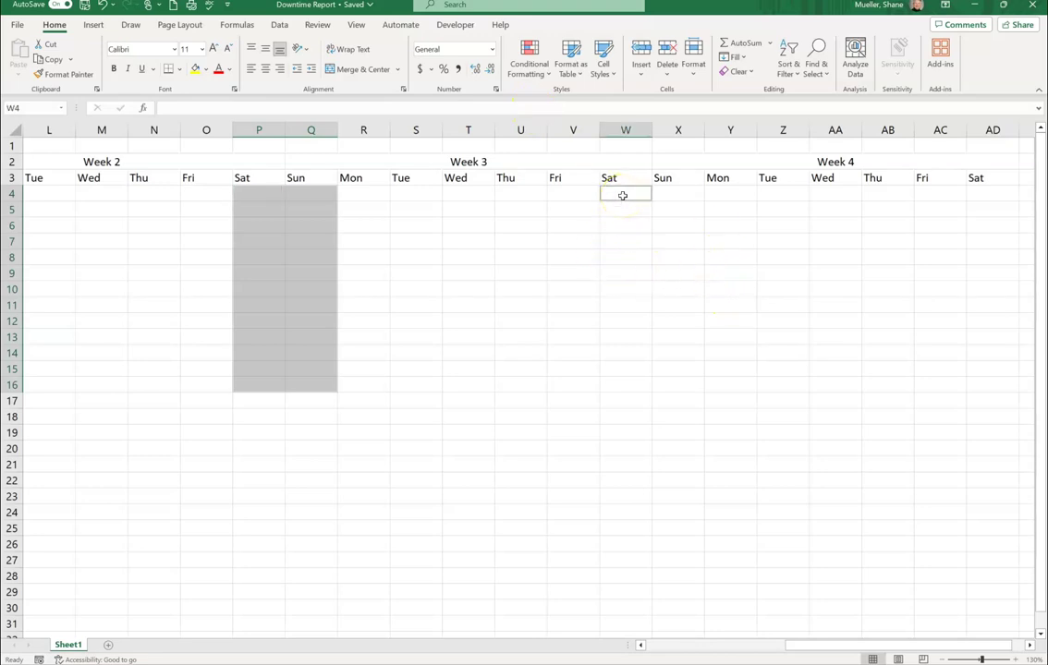
left_click_drag(622, 196, 676, 390)
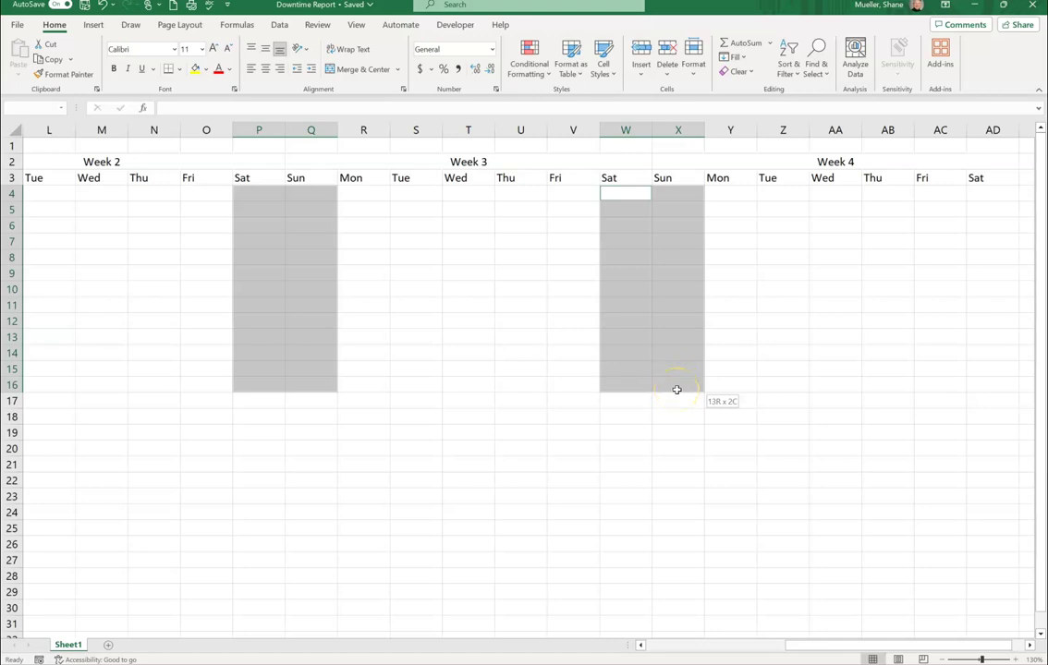
left_click_drag(991, 196, 999, 390)
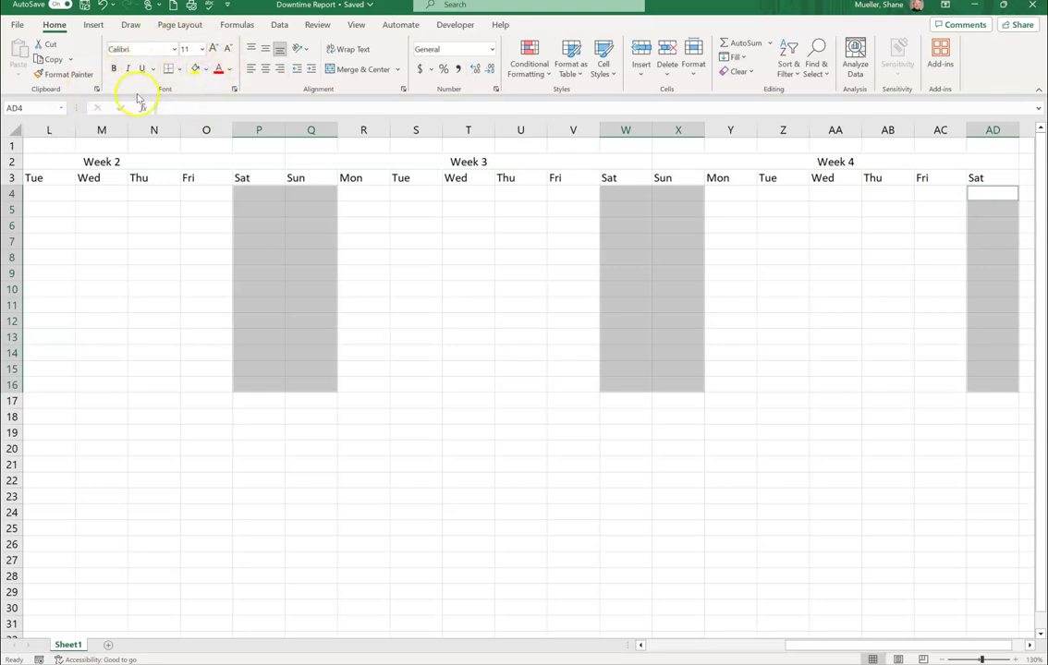
Fill all the selected weekend cells with Light Gray, Background 2, Darker 10%.
left_click(207, 70)
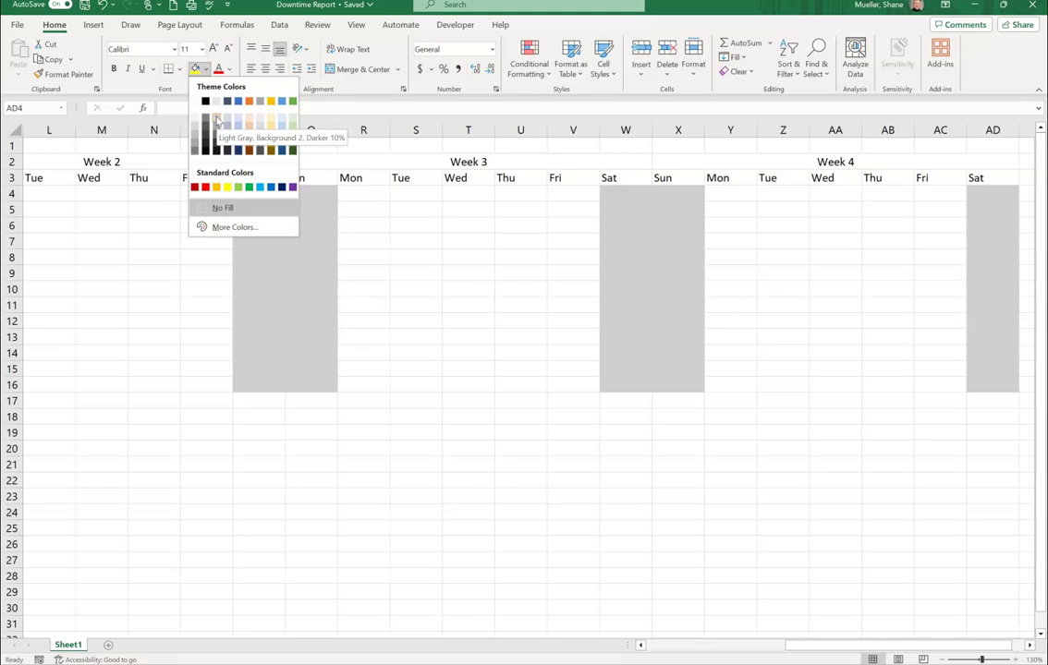
left_click(216, 120)
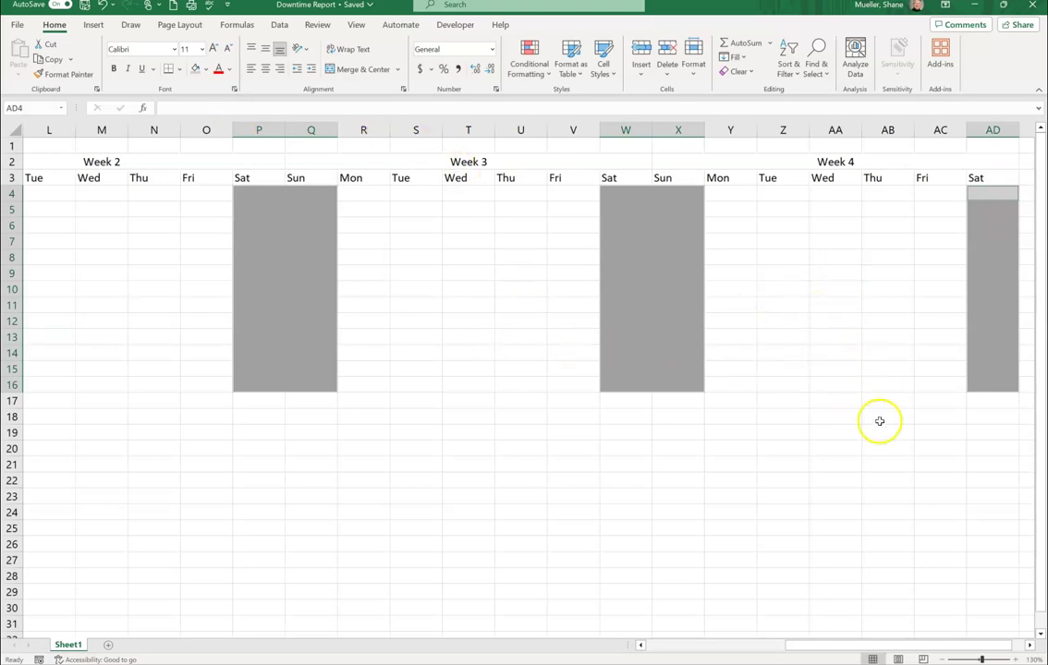
left_click(715, 288)
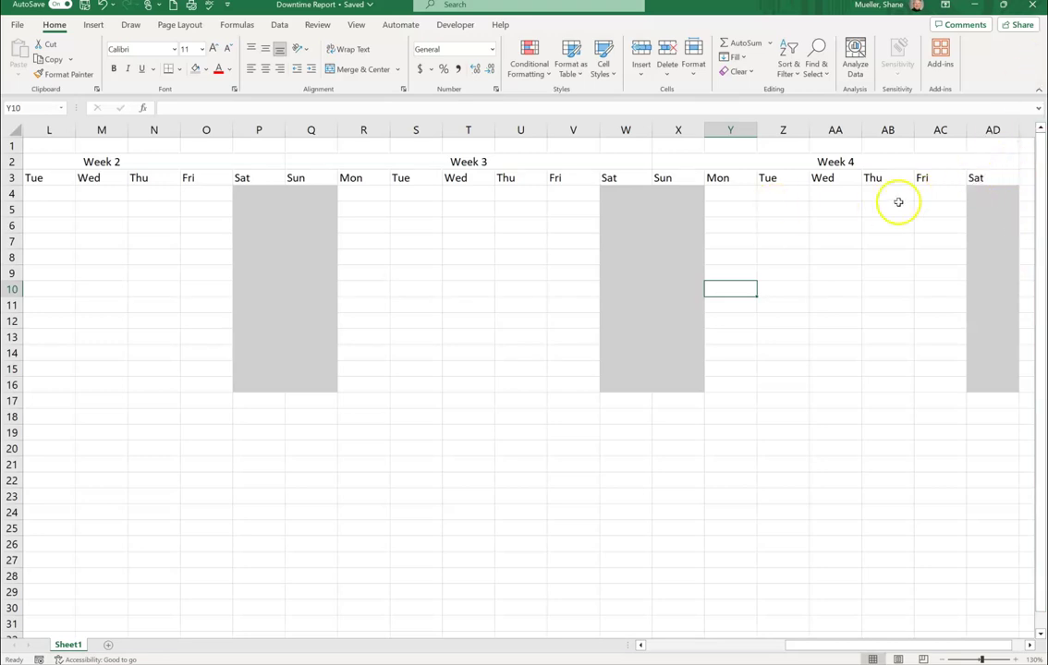
Apply the same light gray fill to the weekday header cells C3:AD3.
left_click(1002, 177)
left_click_drag(999, 193, 150, 182)
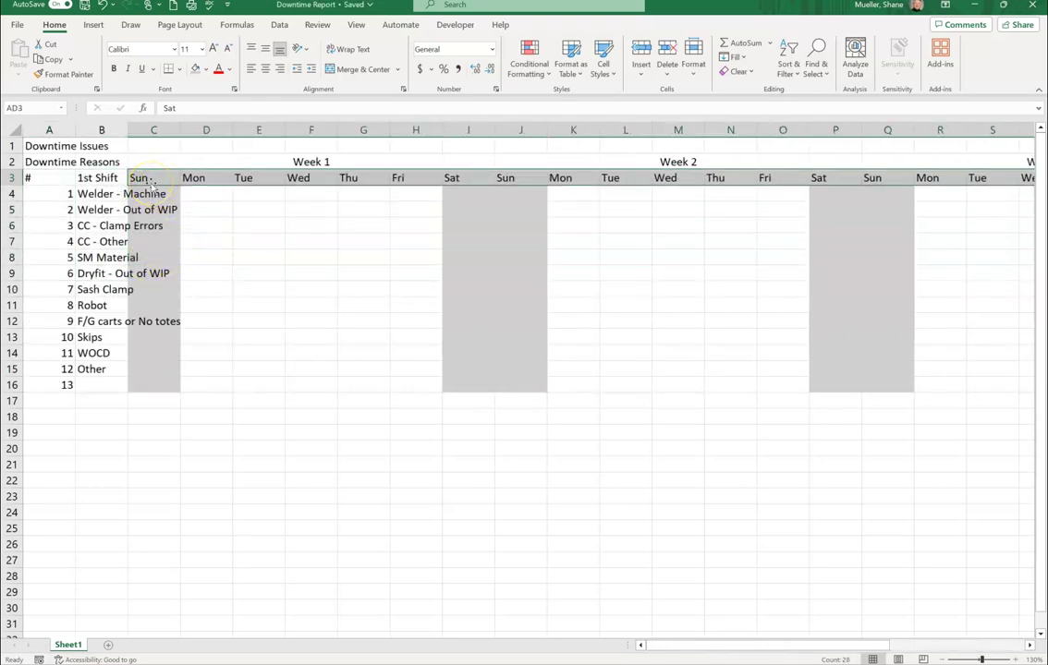
left_click(197, 69)
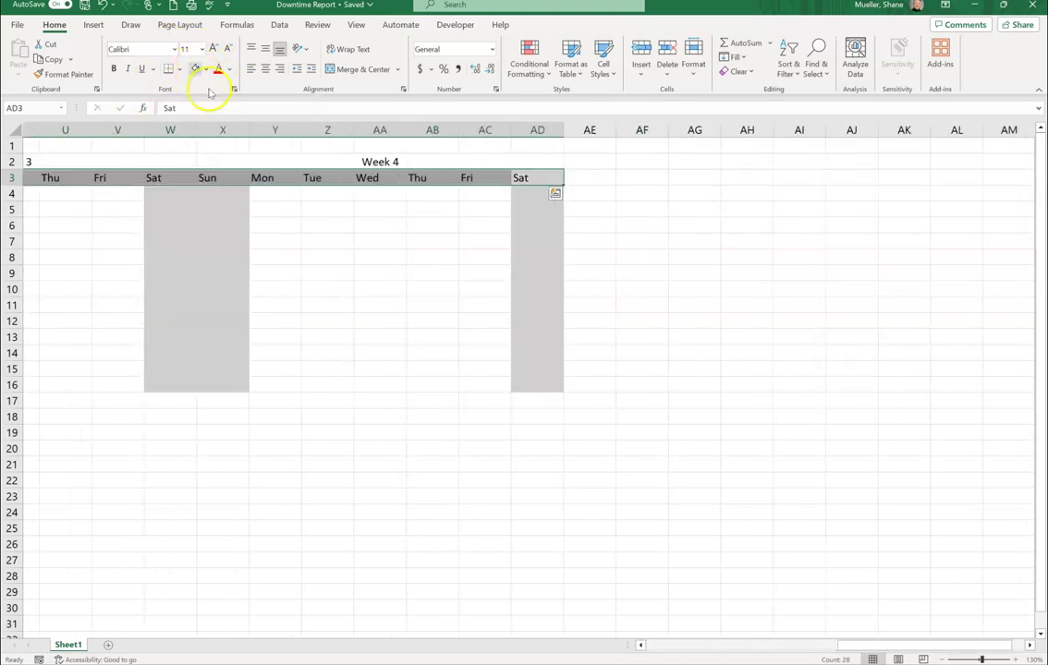
left_click(358, 256)
Fill the header cells A3:B3 and the reason numbers in A4:A16 with Black, Text 1.
left_click_drag(873, 635, 666, 618)
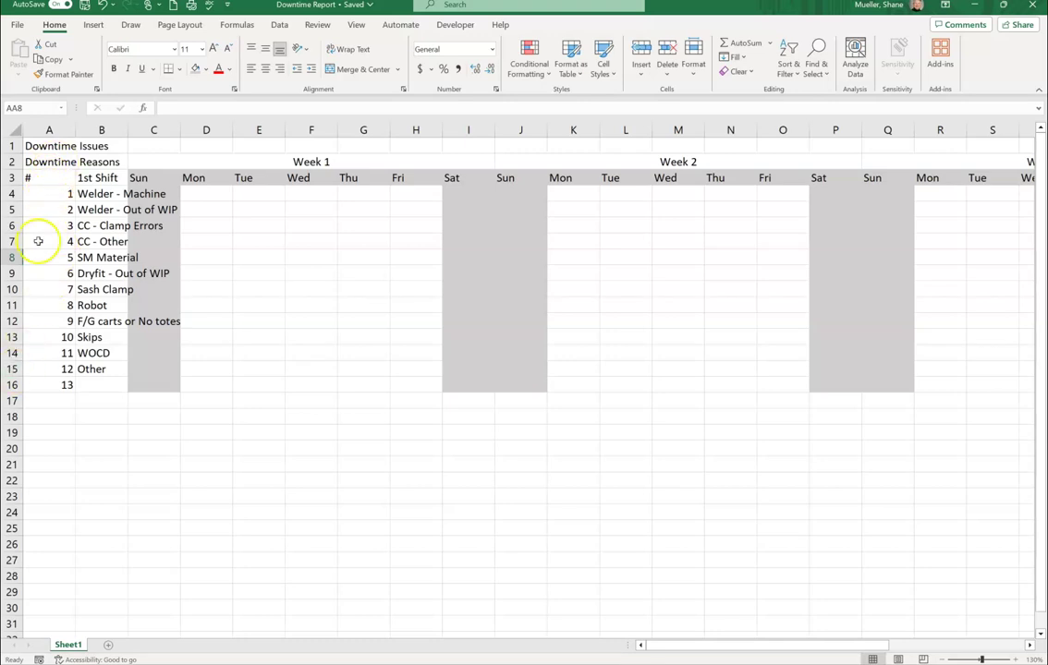
left_click(115, 178)
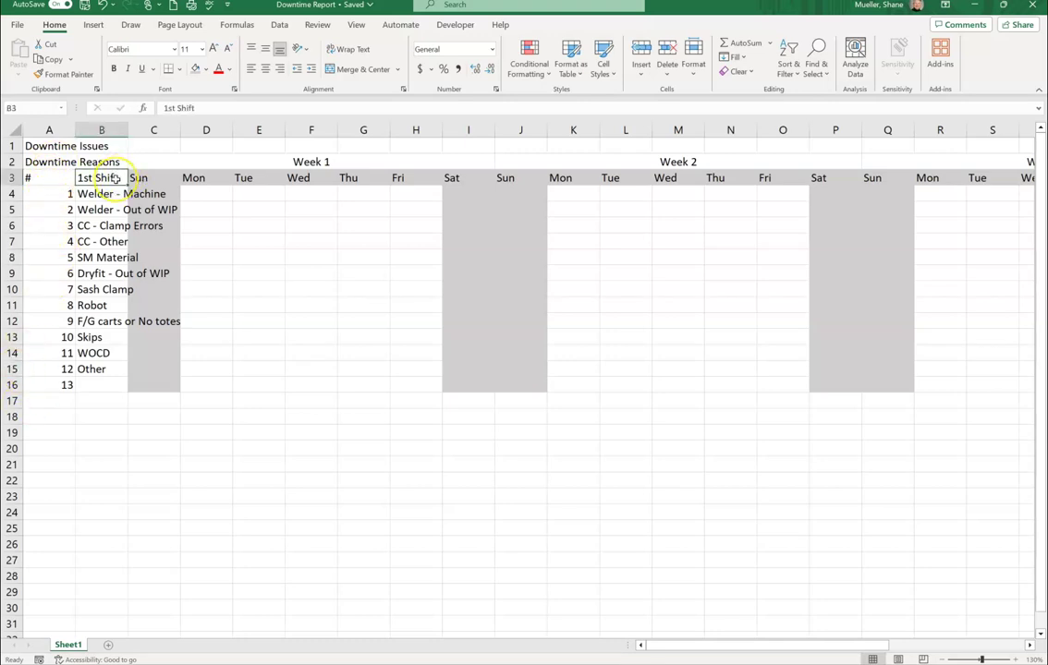
left_click_drag(116, 178, 32, 181)
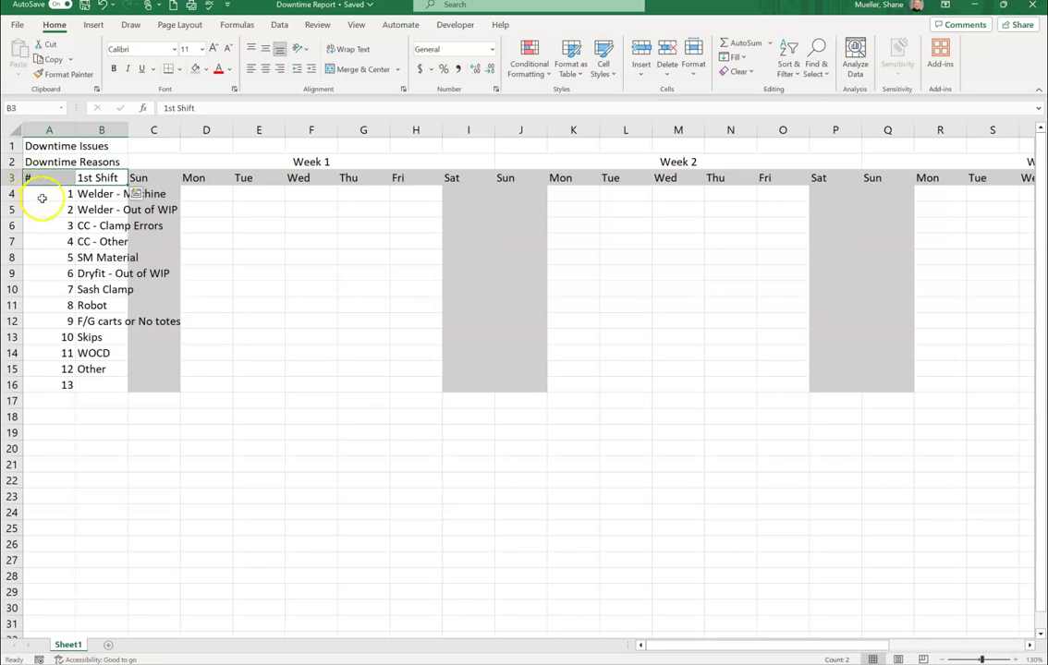
left_click_drag(41, 198, 40, 382)
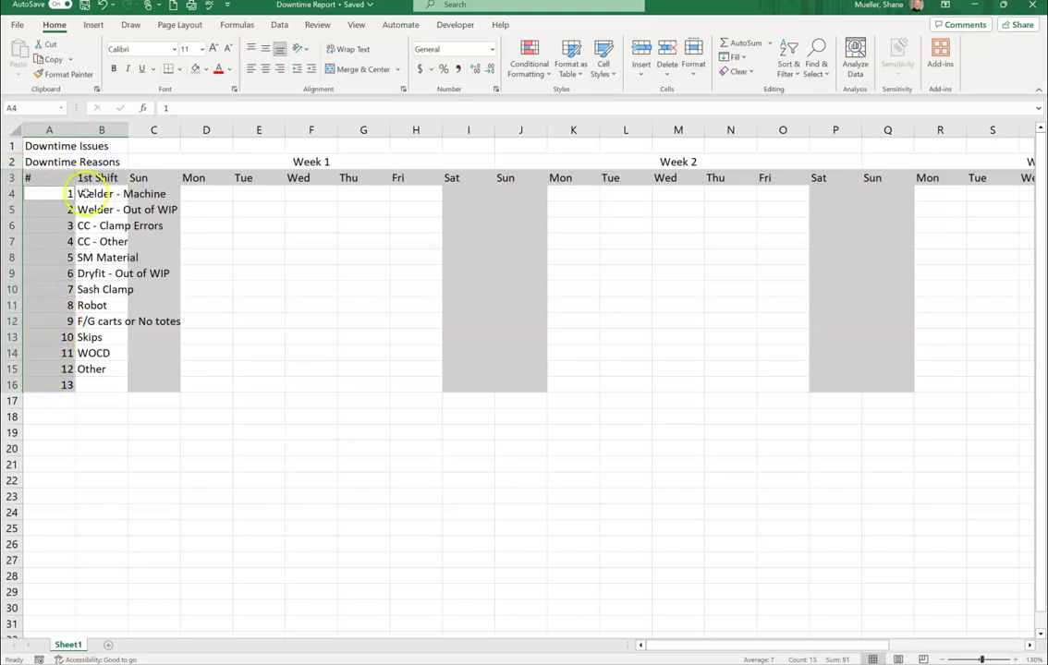
left_click(207, 71)
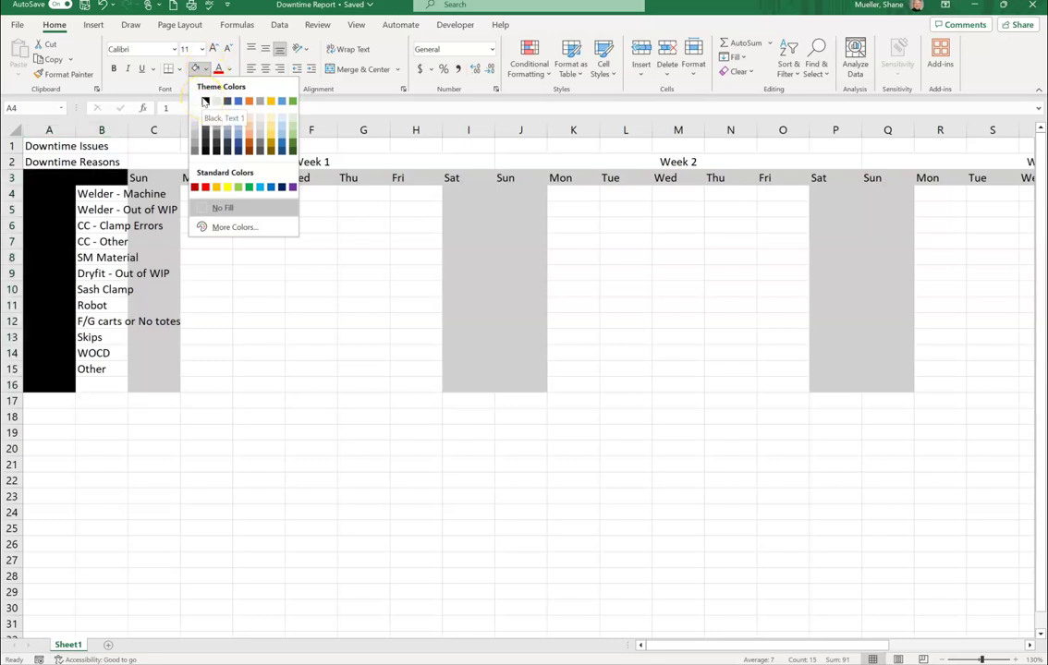
left_click(205, 102)
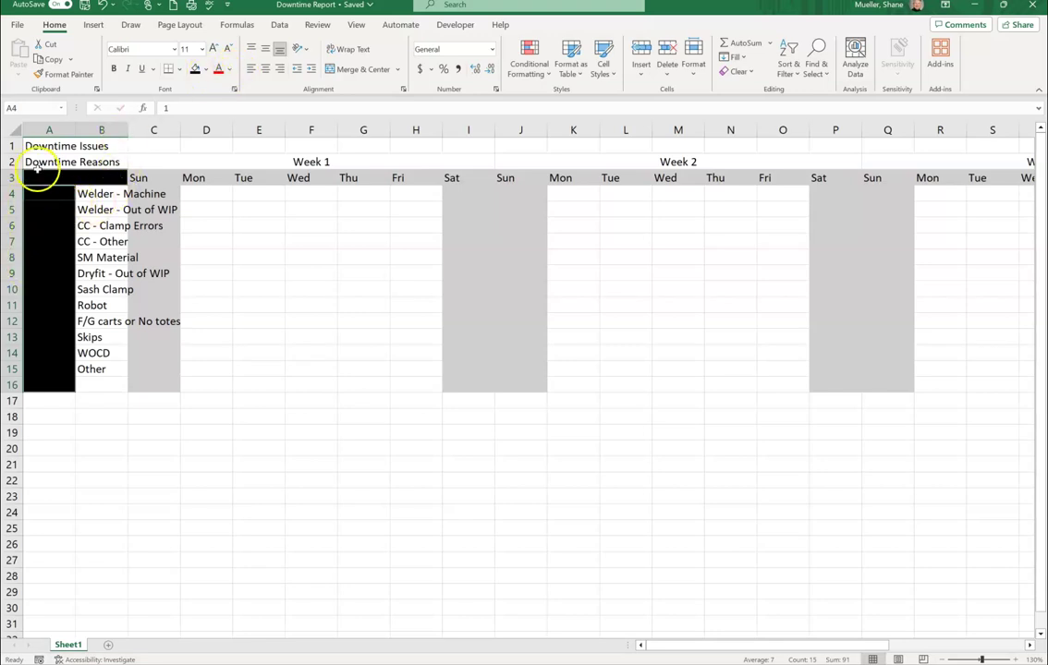
Make the text in the black cells A3:B3 and A4:A16 white and bold.
left_click(229, 71)
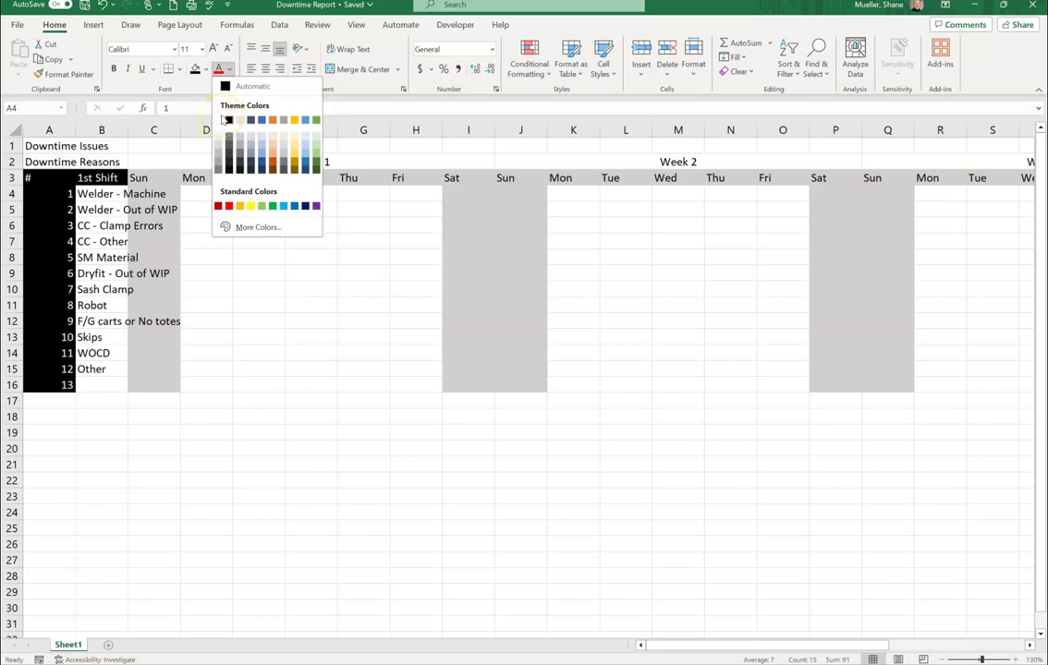
left_click(220, 120)
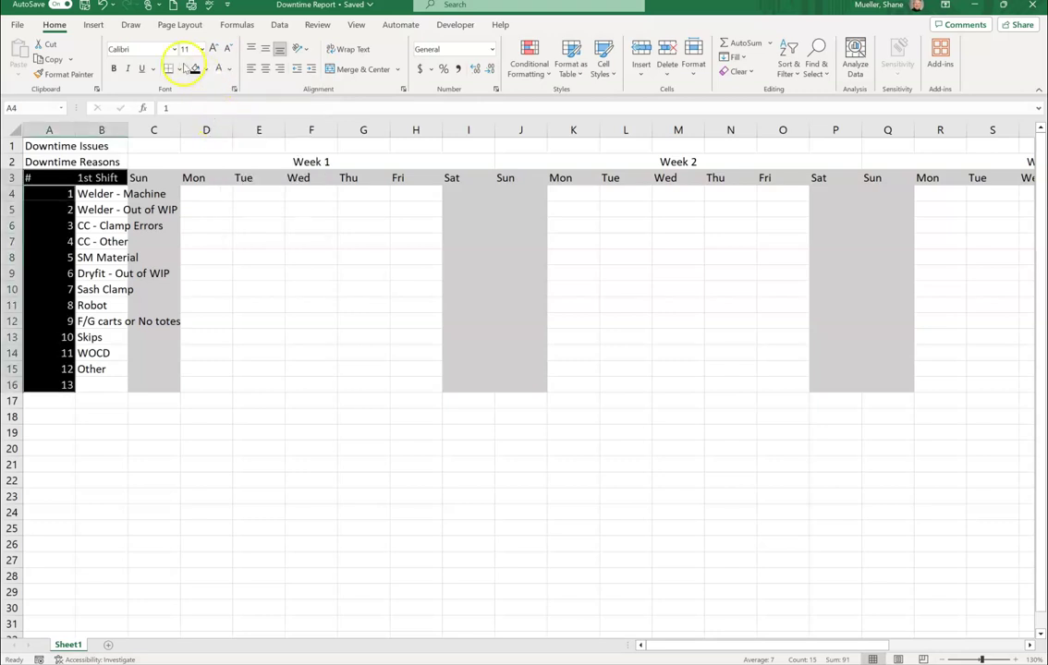
left_click(113, 68)
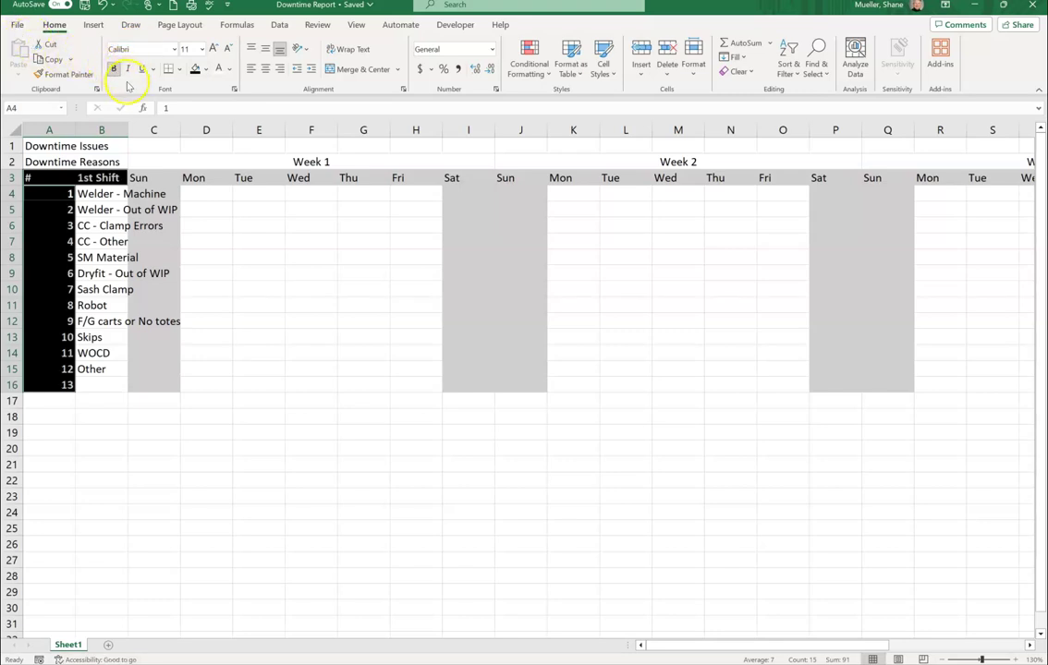
left_click(224, 252)
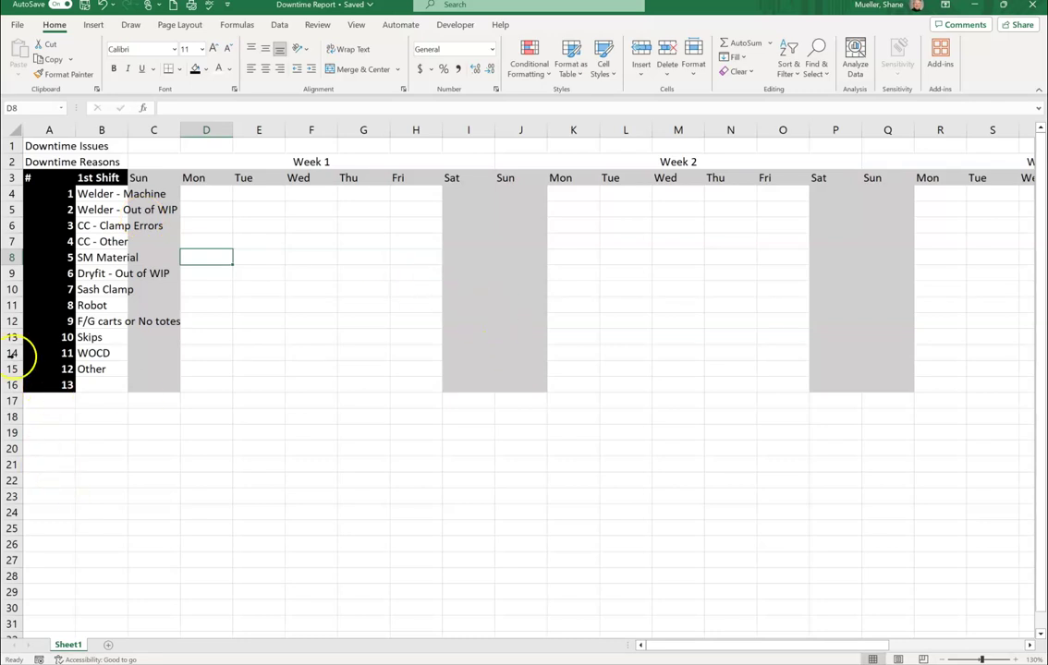
Apply All Borders to the whole table from A2 to AD16.
left_click(54, 160)
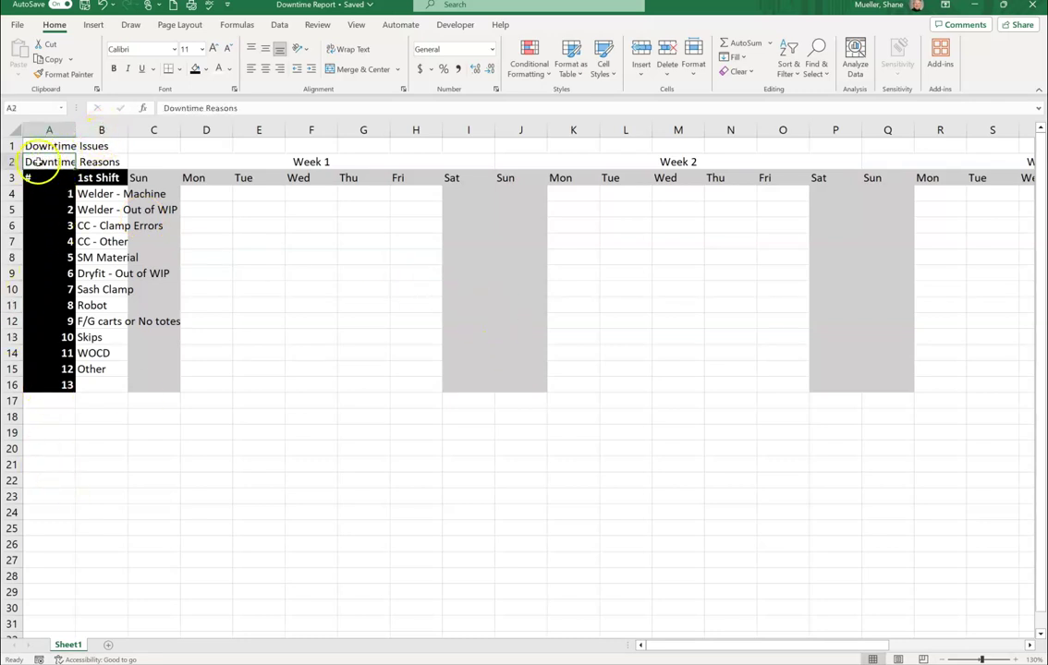
left_click_drag(40, 163, 877, 382)
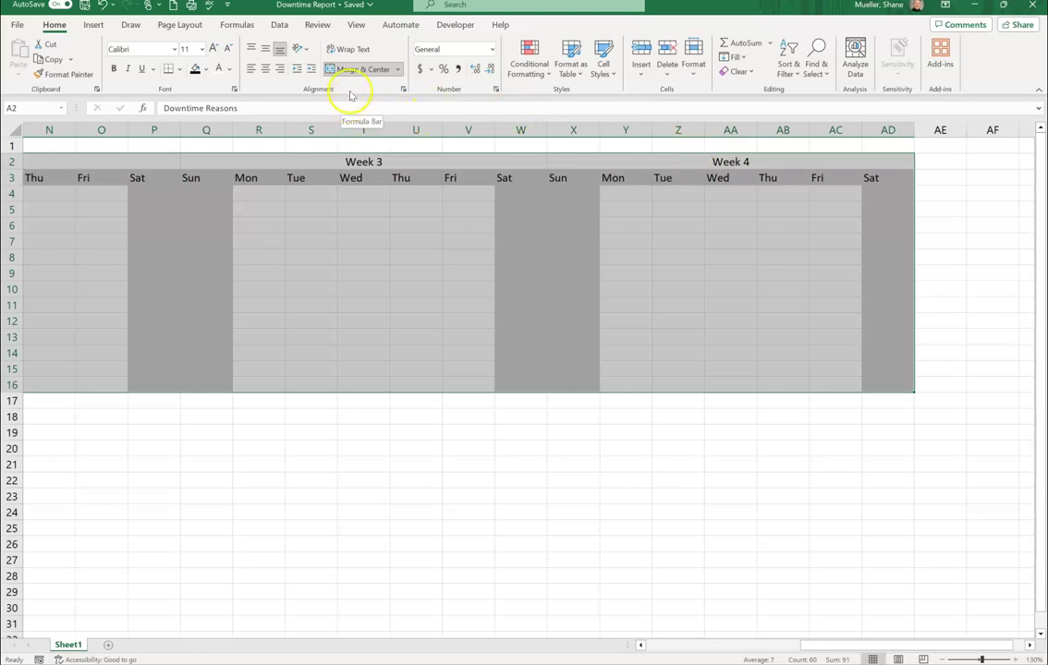
left_click(180, 70)
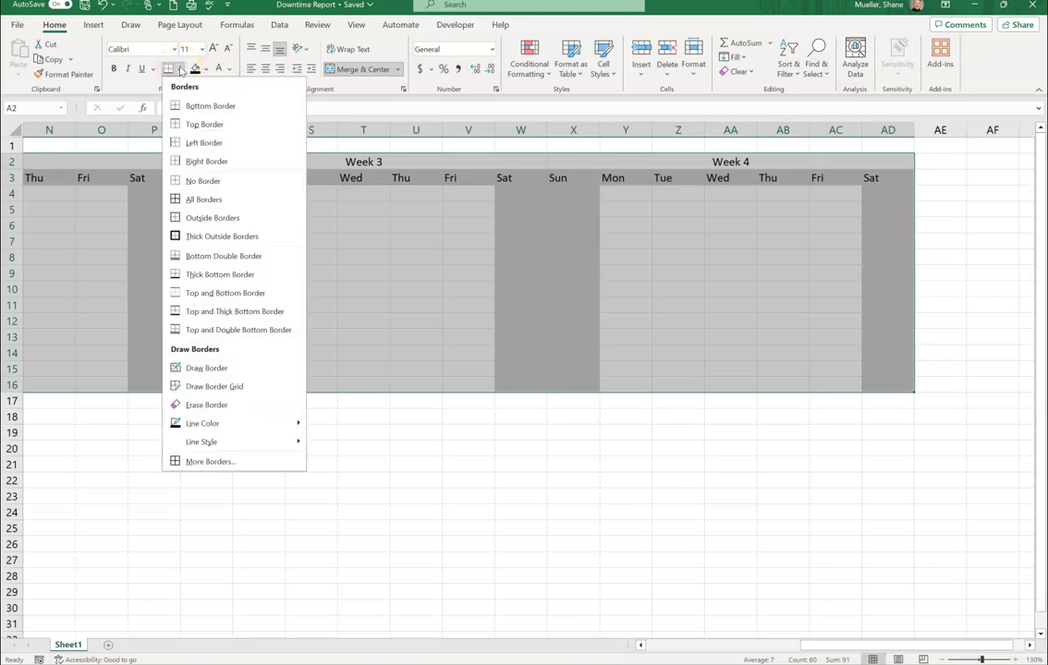
left_click(222, 201)
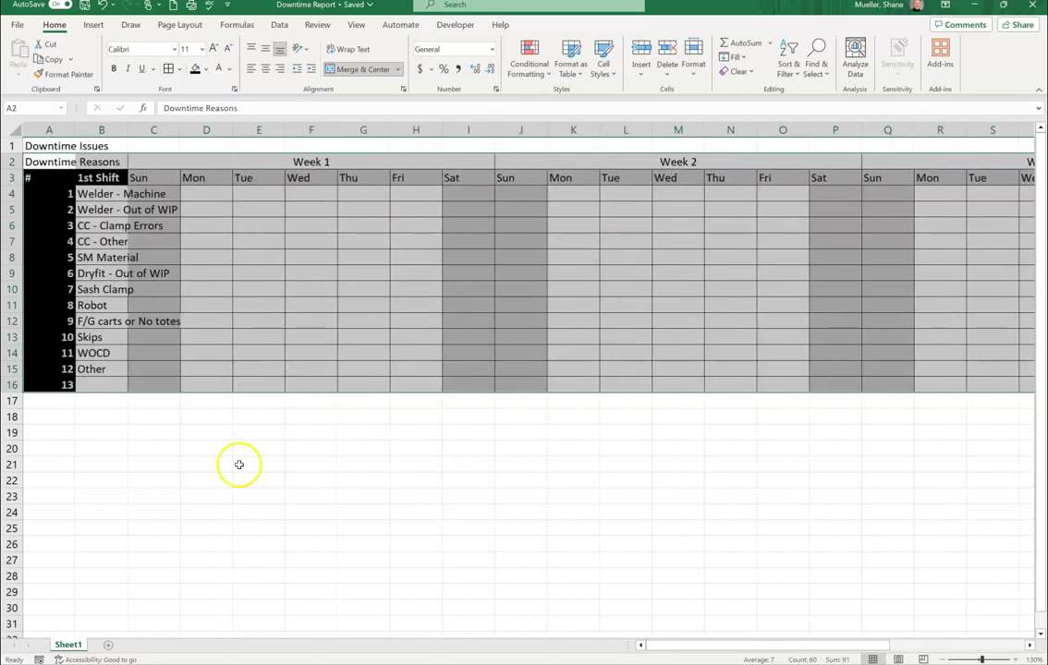
left_click(248, 512)
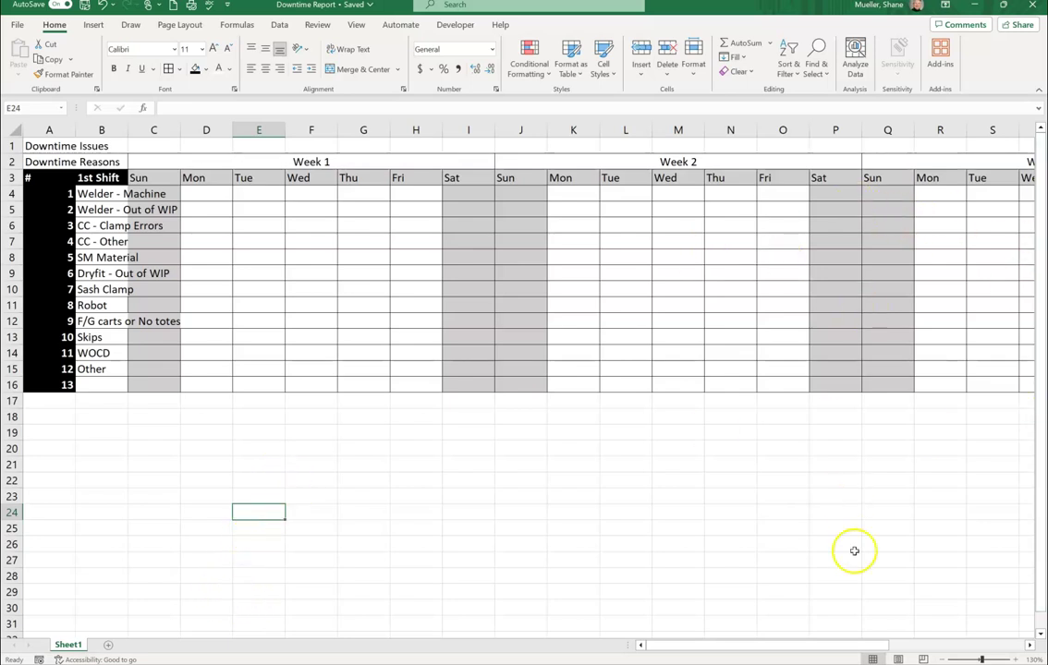
Zoom out to 80% to review all four weeks of the table, and return to a 120% view.
left_click(942, 659)
left_click(942, 659)
left_click(942, 659)
left_click(942, 659)
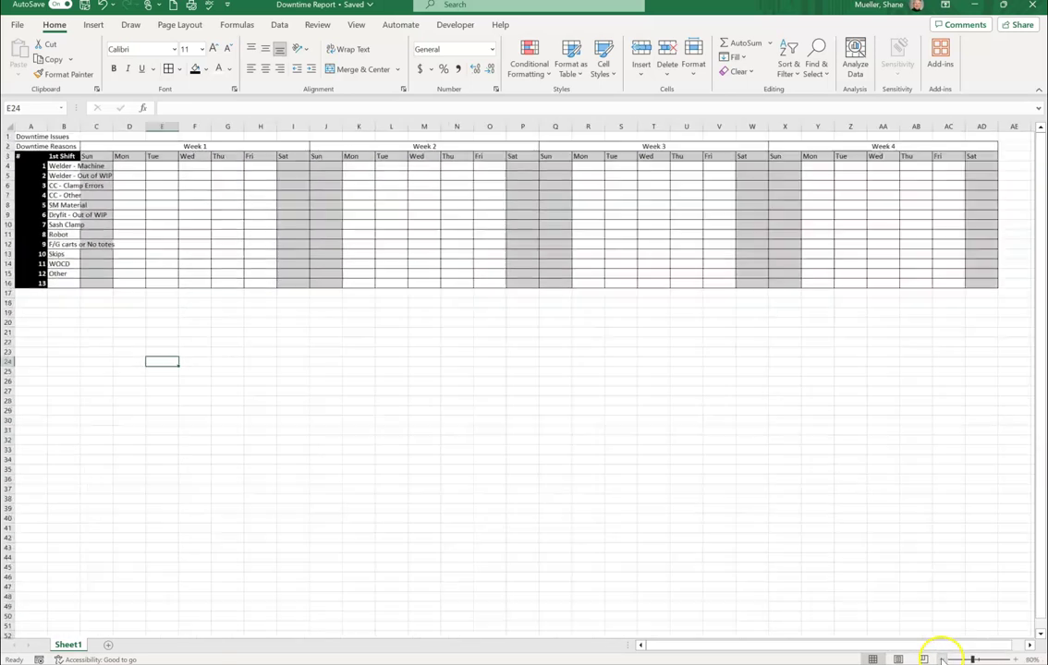
left_click(942, 660)
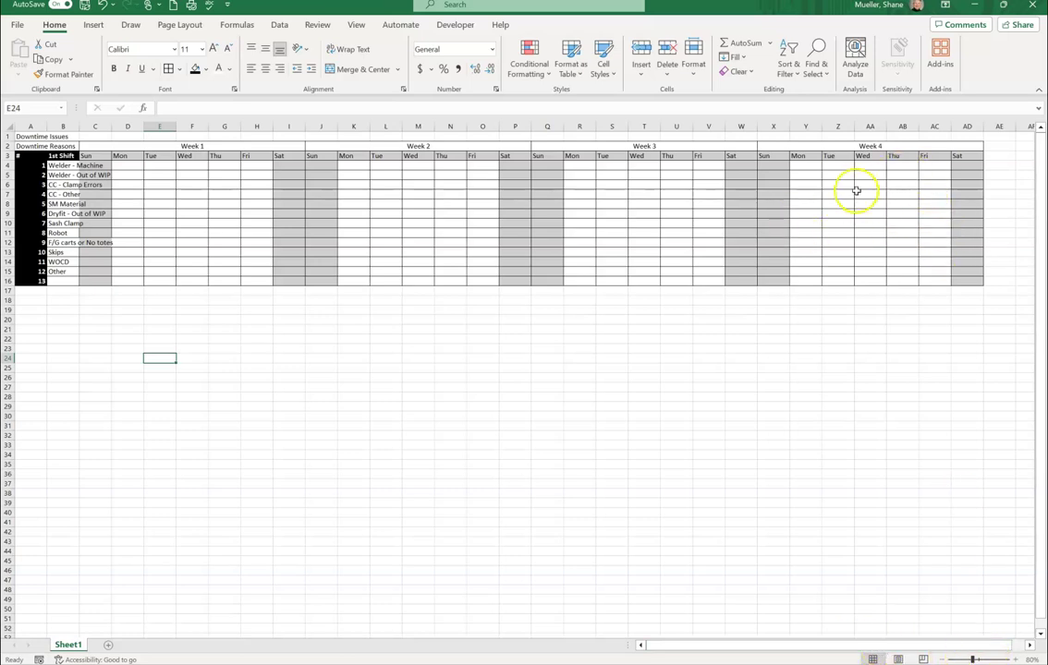
left_click(948, 660)
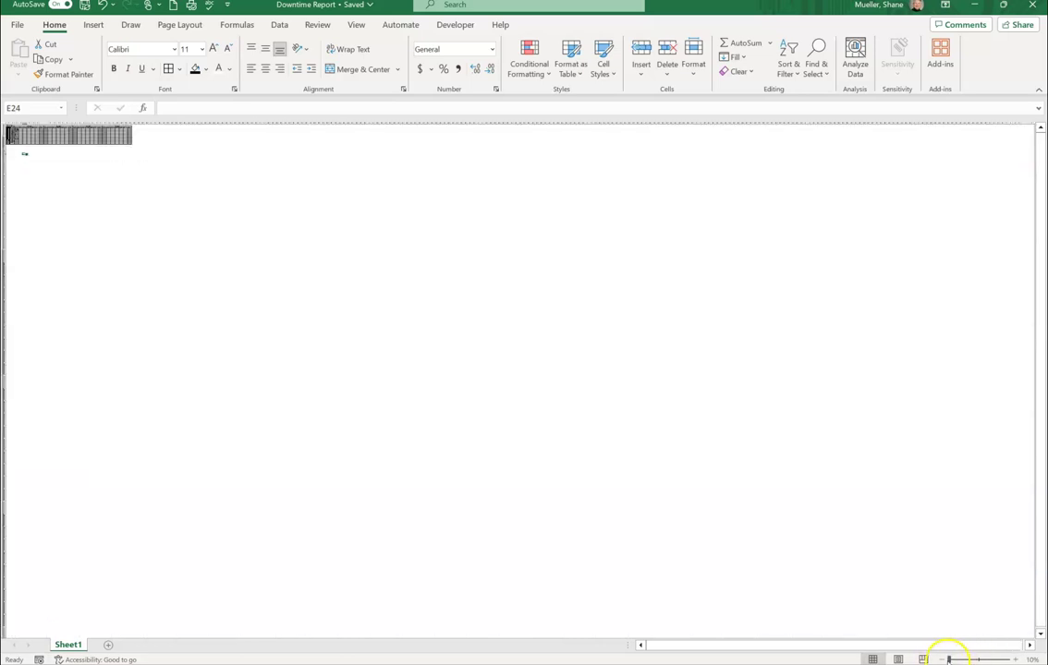
mouse_move(975, 660)
left_mouse_down()
mouse_move(996, 659)
mouse_move(975, 656)
left_mouse_up()
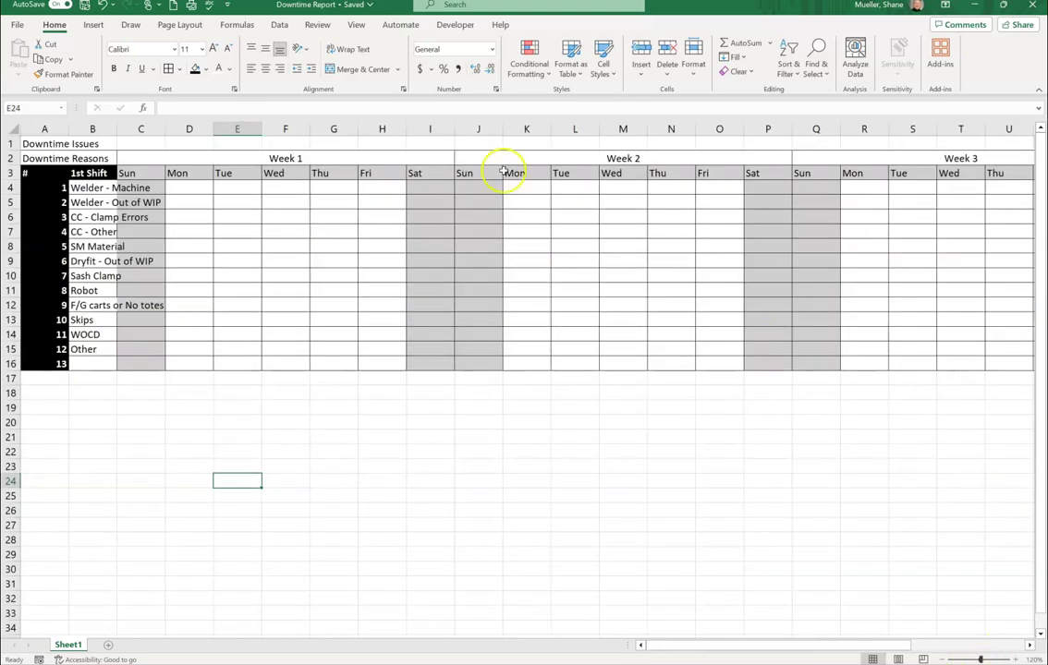
Set the column width of column A and columns C through AD to 4.
left_click(43, 128)
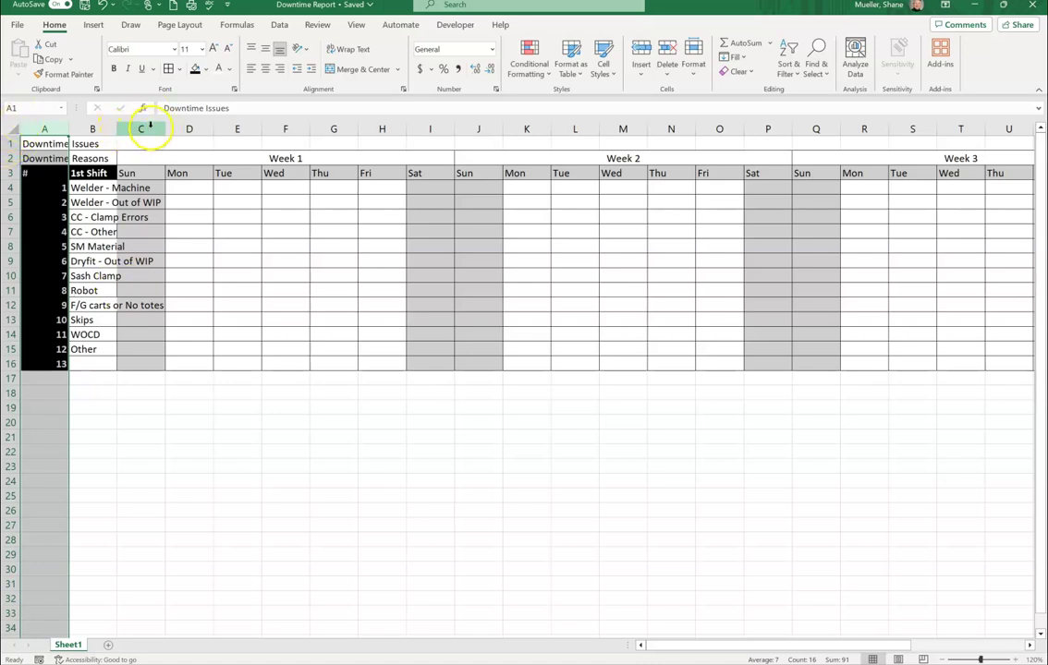
left_click(146, 129)
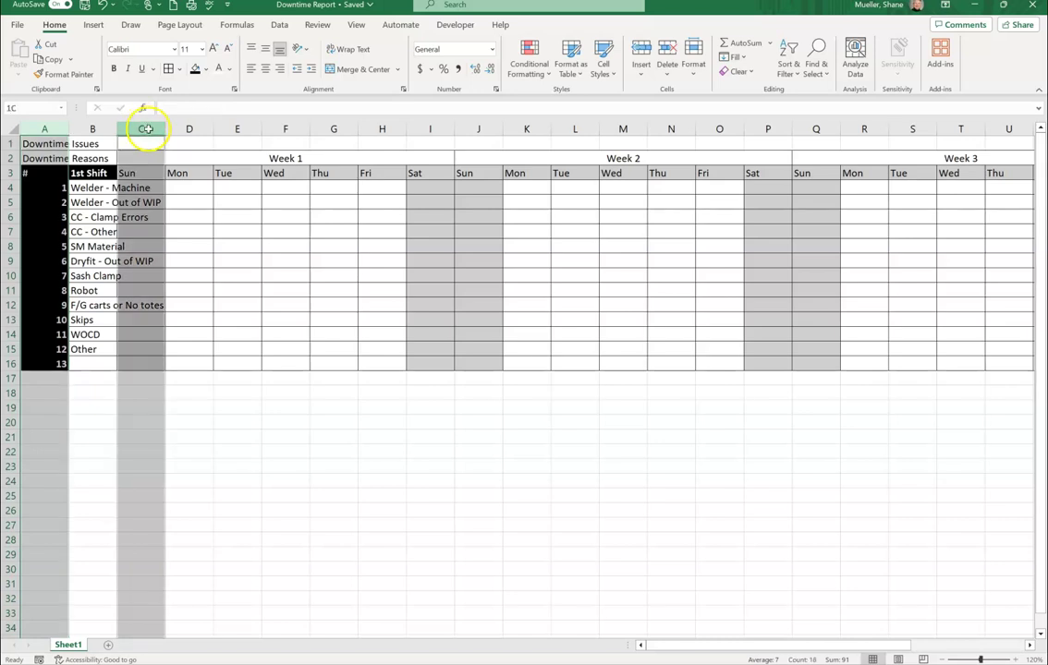
left_click_drag(146, 128, 982, 152)
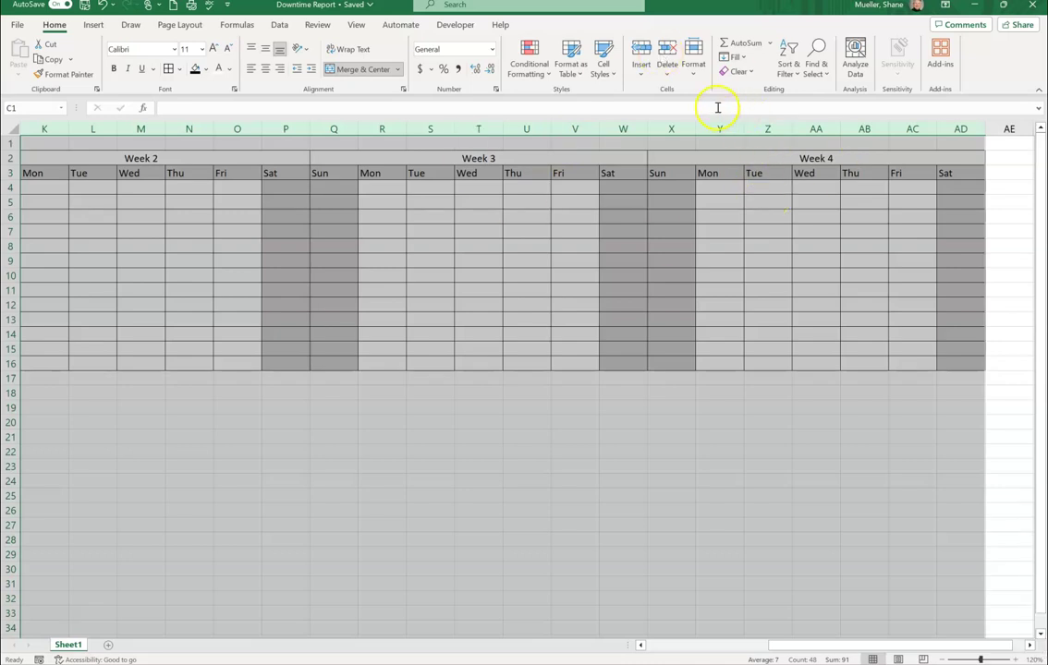
left_click(694, 72)
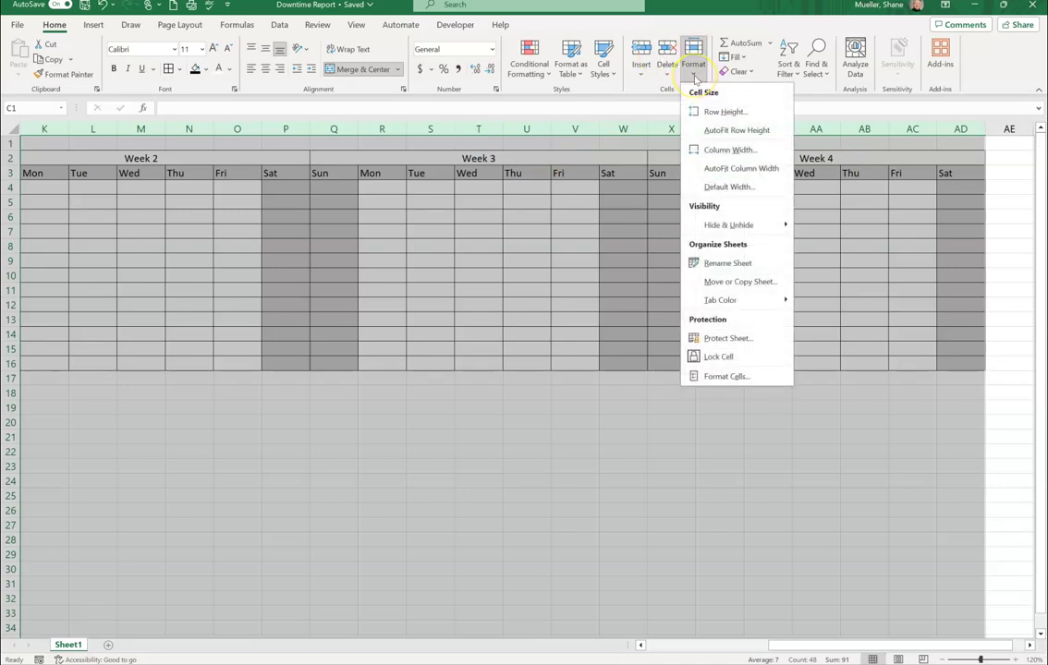
left_click(732, 151)
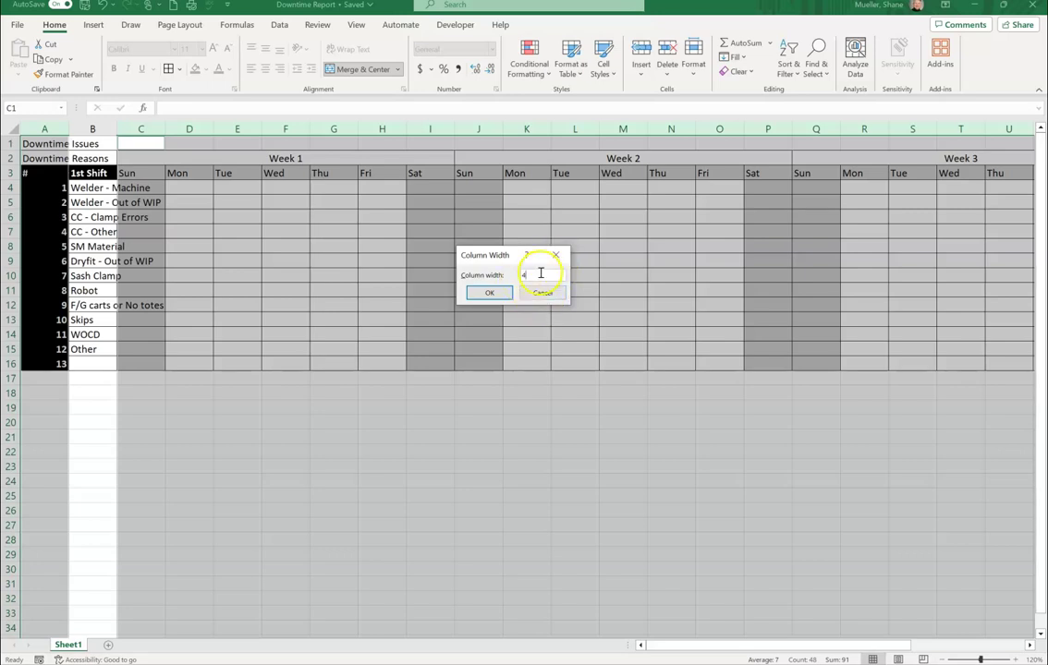
left_click(488, 292)
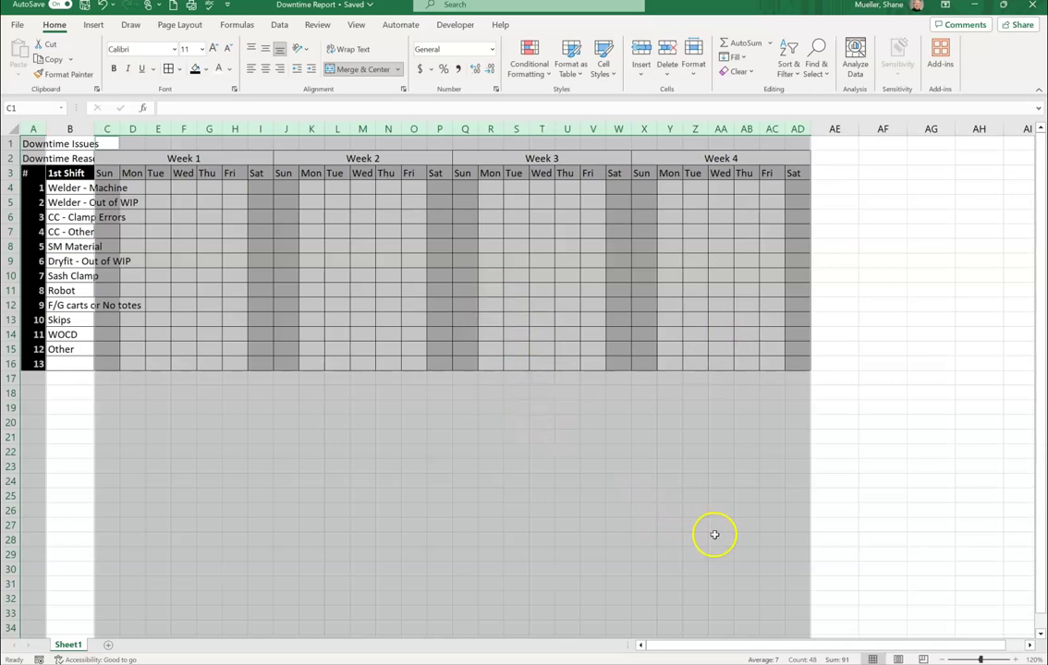
left_click(727, 408)
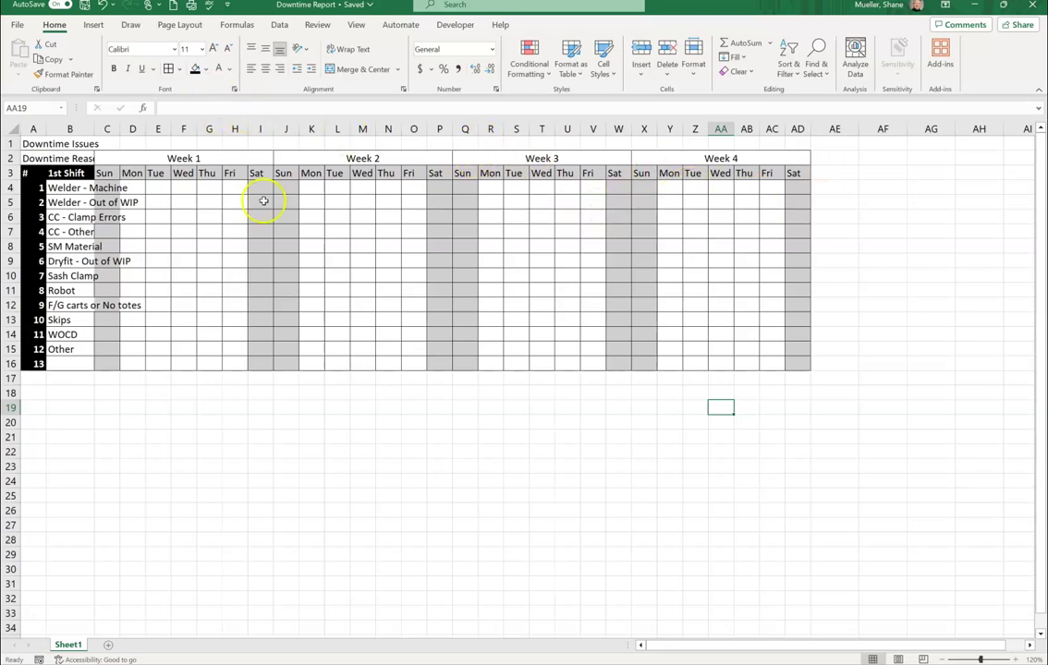
AutoFit the width of column B to the downtime reason names.
left_click(80, 130)
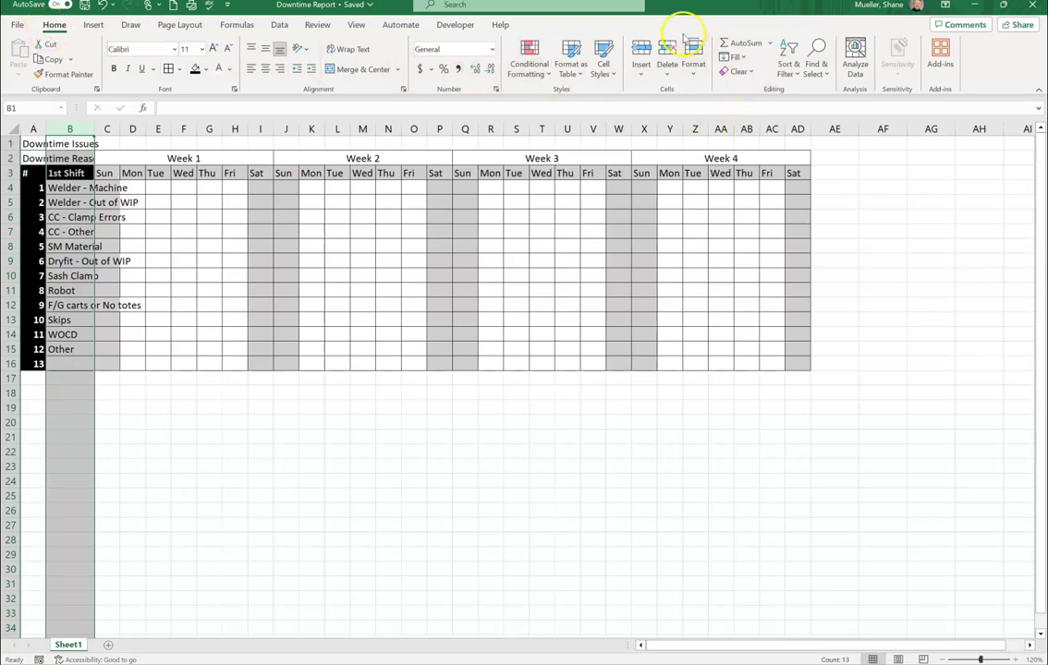
left_click(697, 77)
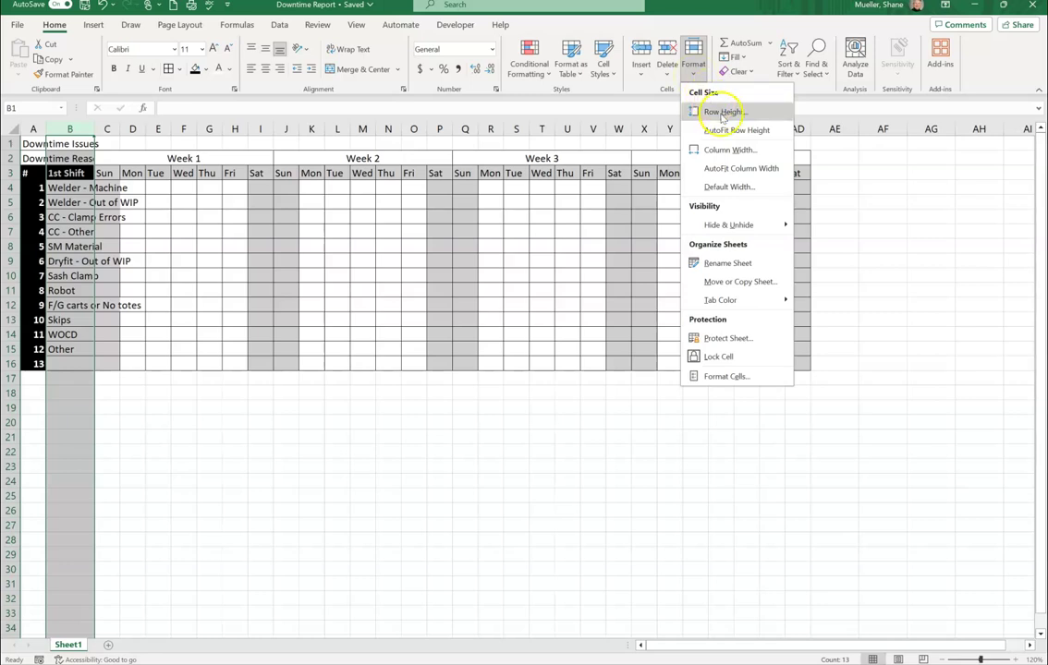
left_click(750, 168)
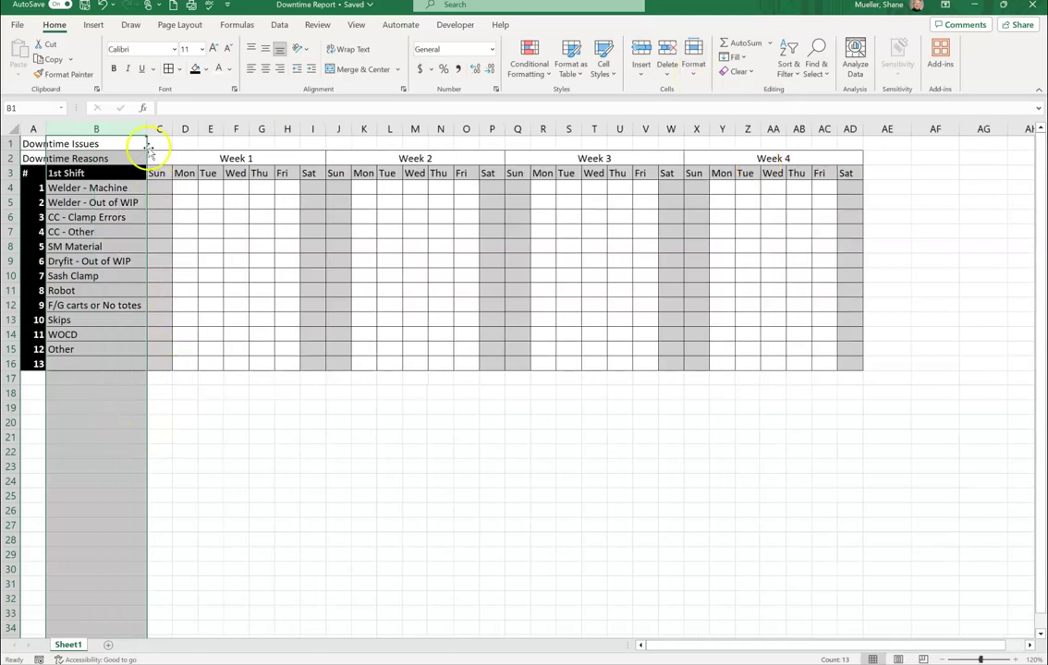
left_click_drag(145, 130, 145, 130)
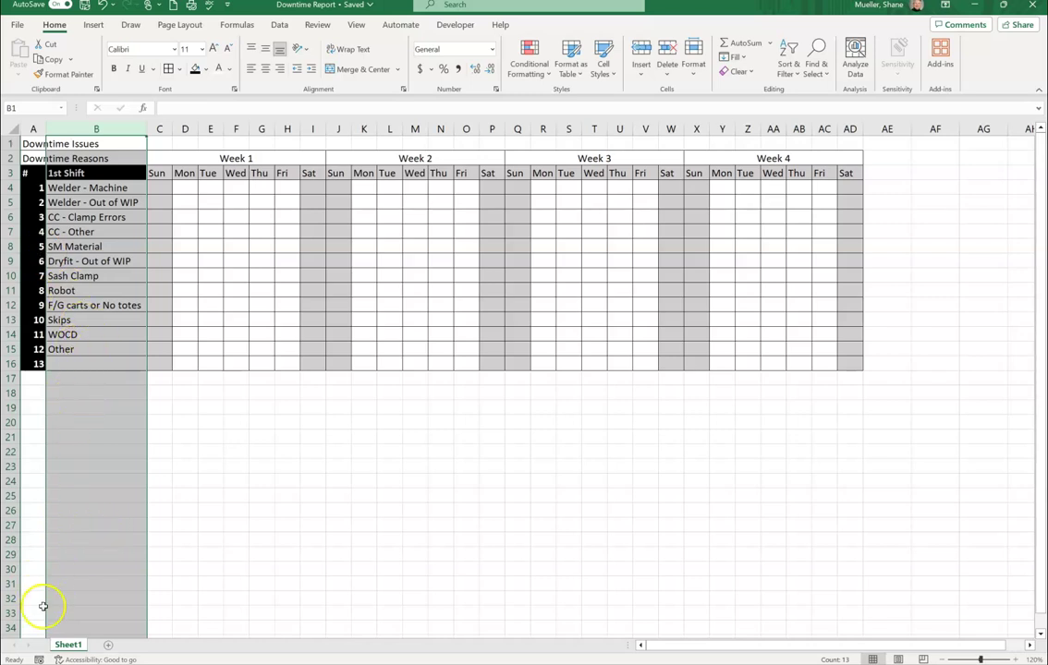
left_click(46, 663)
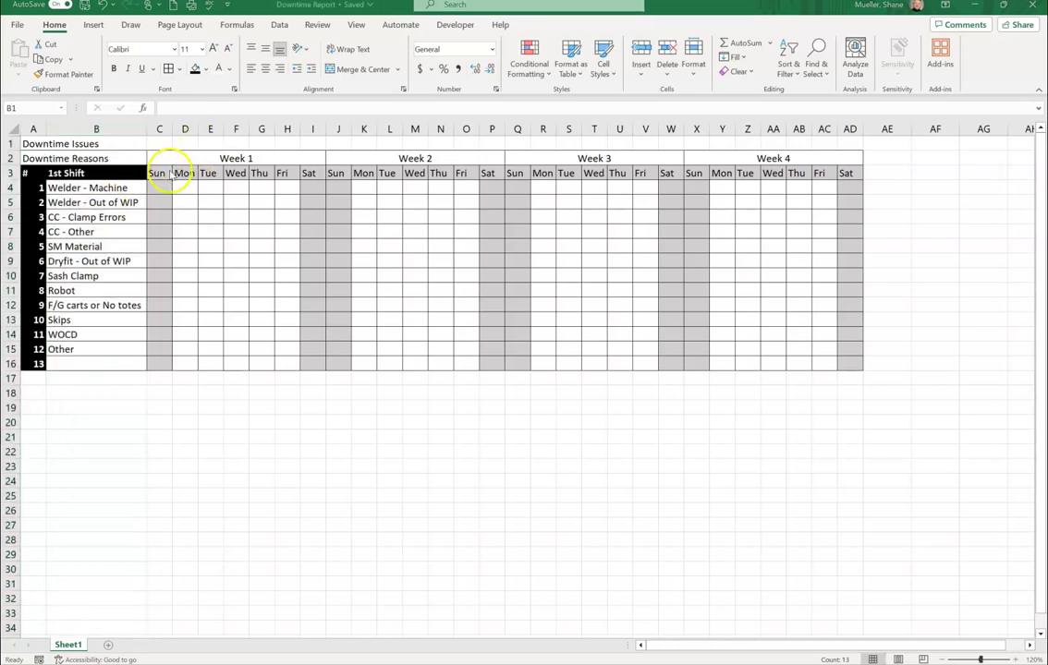
Center and bold the weekday names in C3:AD3, and bold the Week 1 to Week 4 headings in row 2.
left_click_drag(157, 173, 845, 172)
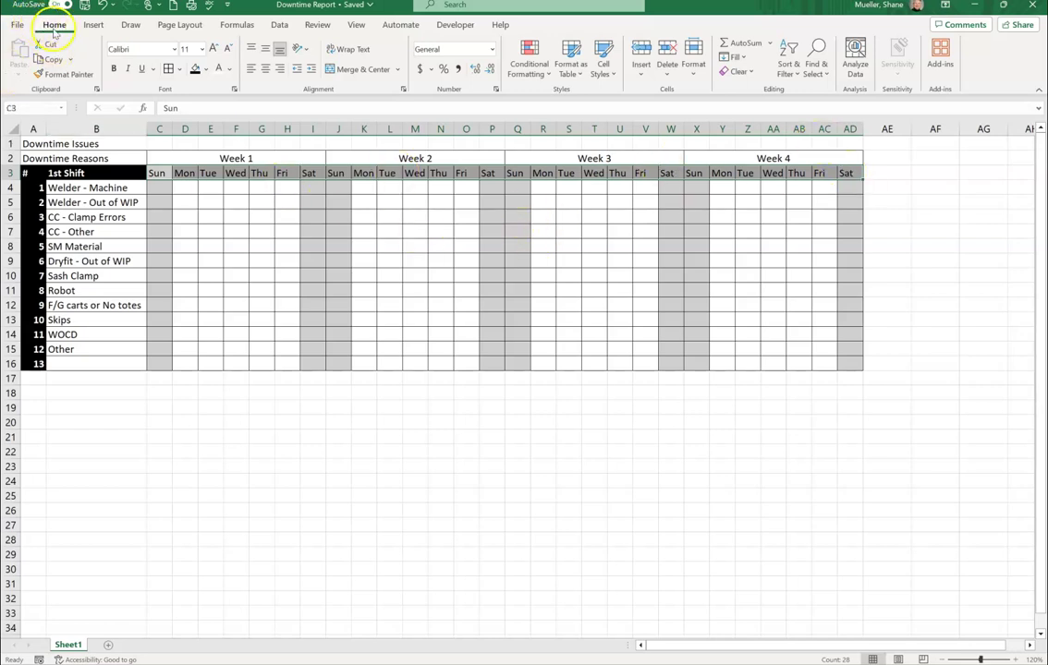
left_click(266, 69)
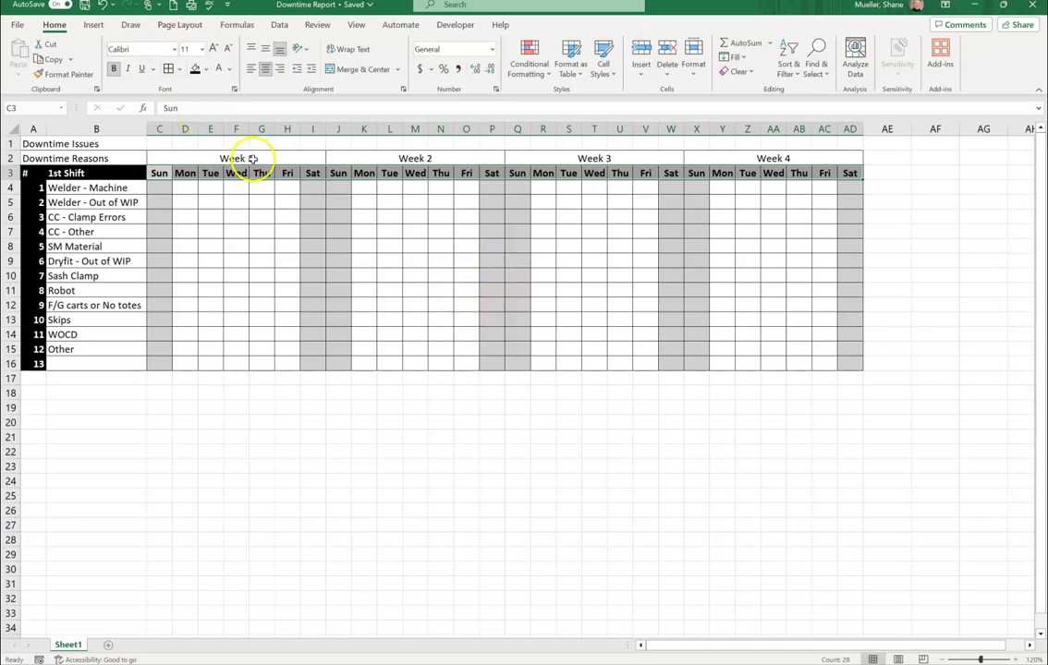
left_click_drag(256, 161, 786, 160)
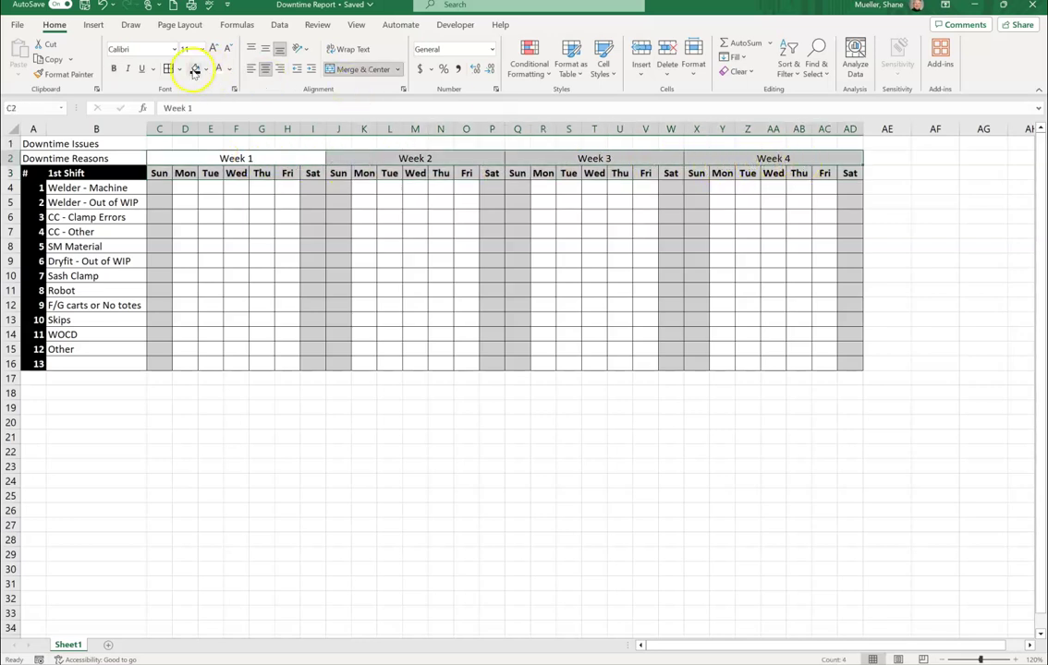
left_click(114, 69)
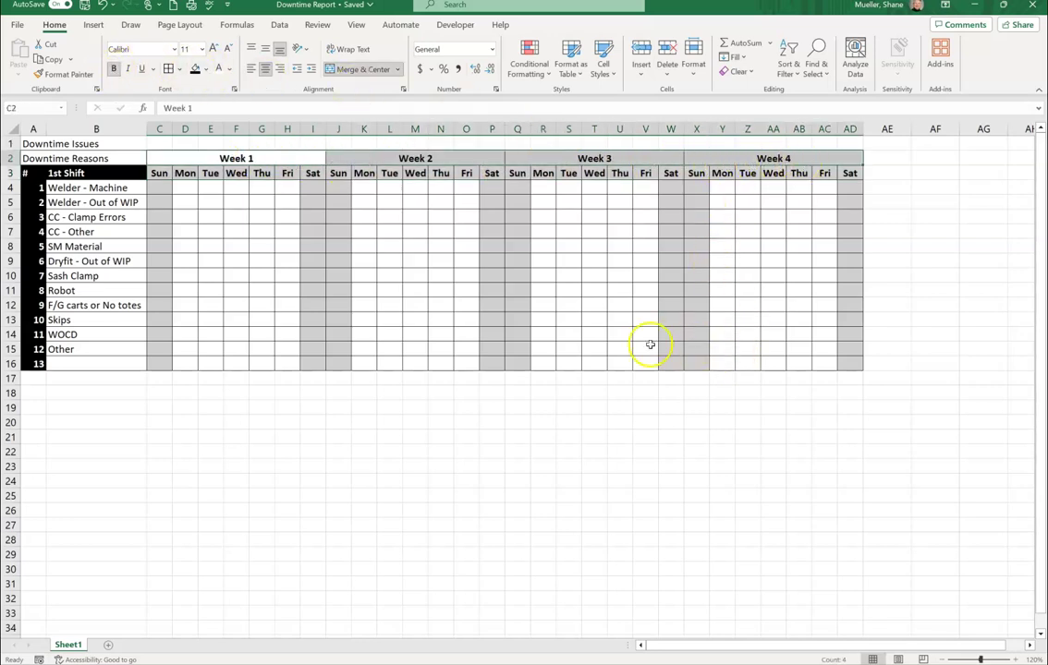
left_click(235, 417)
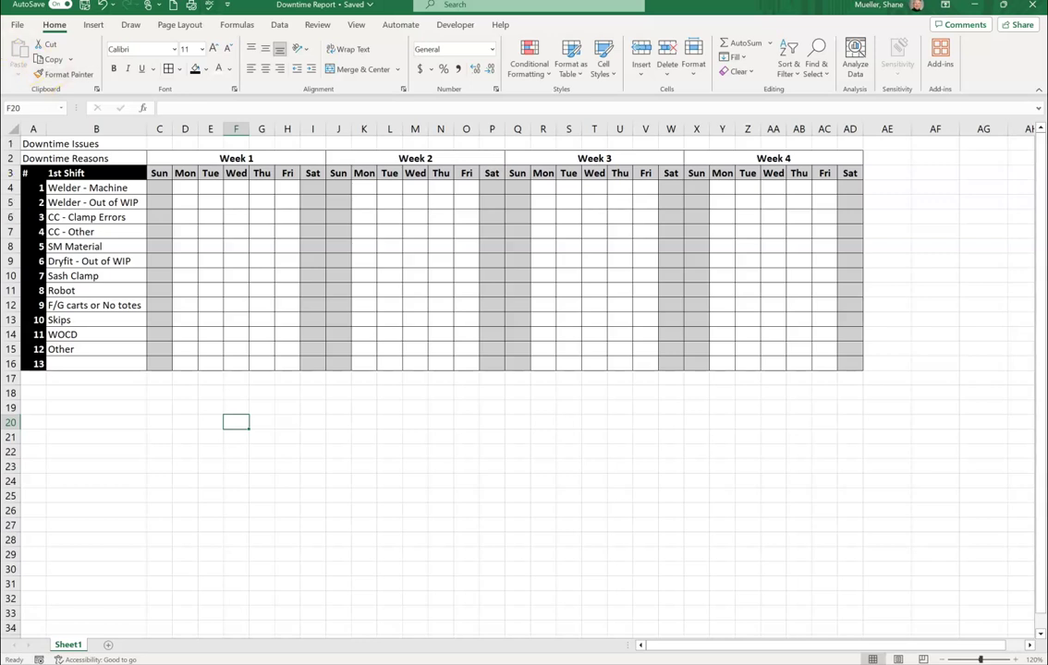
Apply Thick Outside Borders around the Week 1 block, C2:I16.
left_click(164, 155)
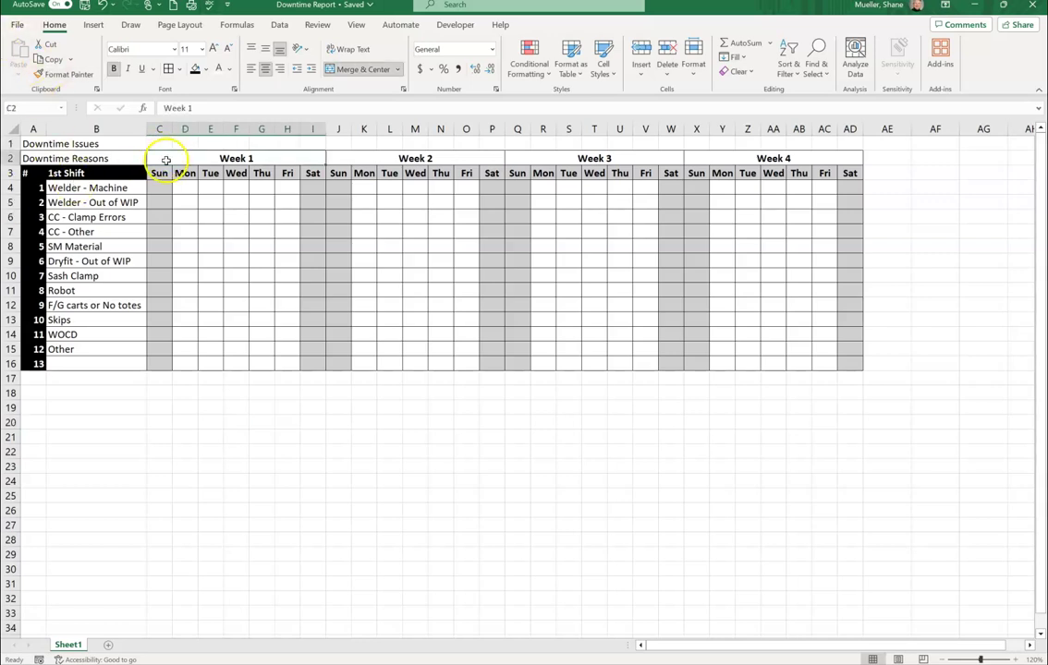
left_click_drag(165, 155, 325, 369)
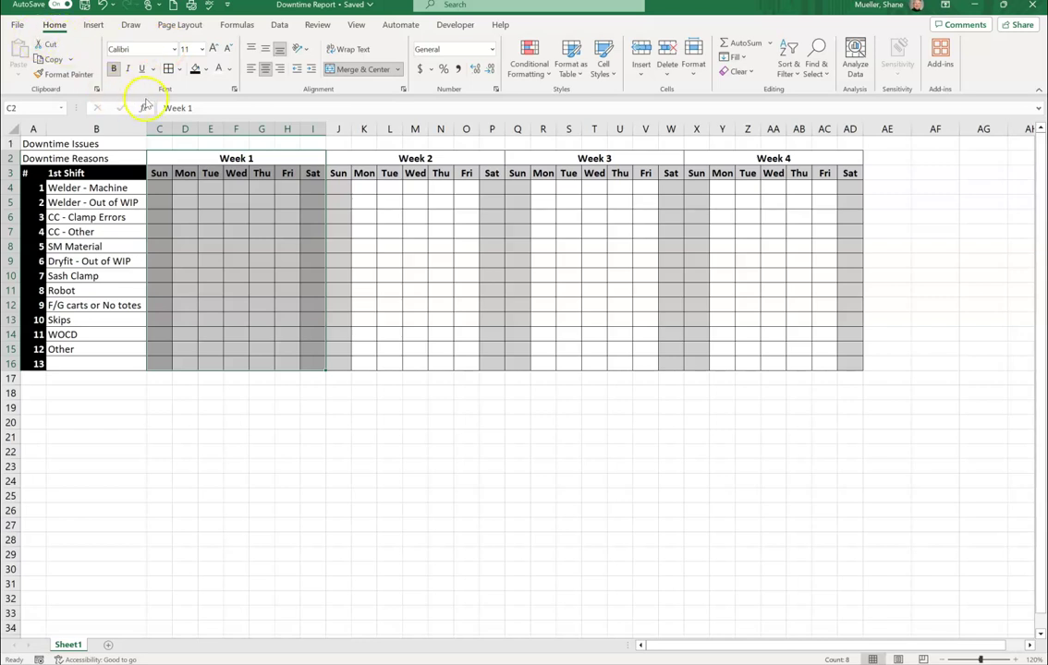
left_click(181, 69)
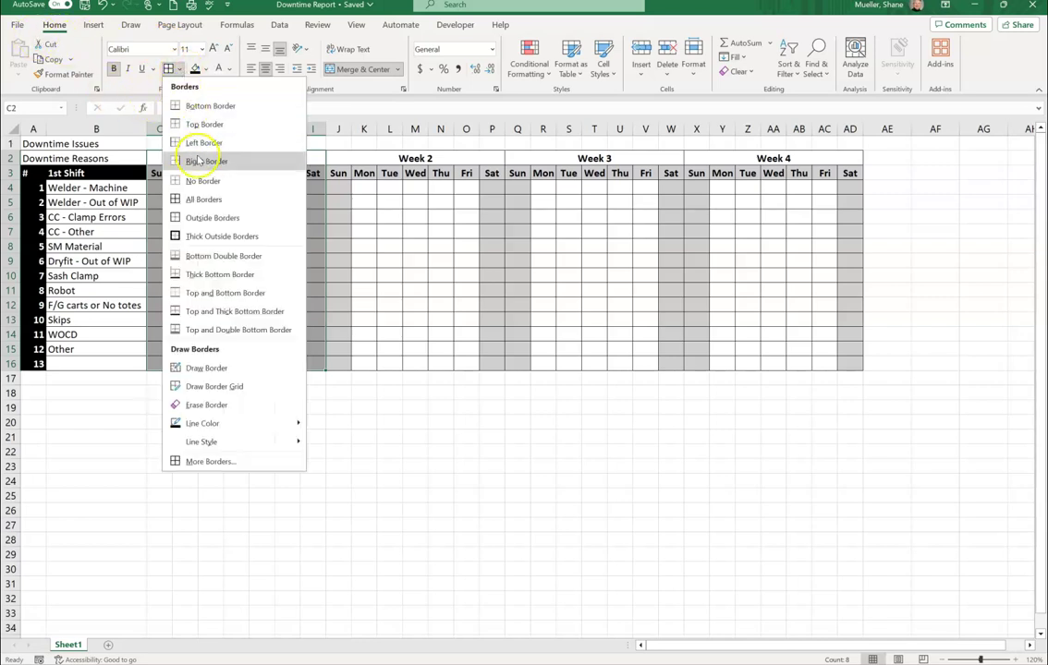
left_click(245, 239)
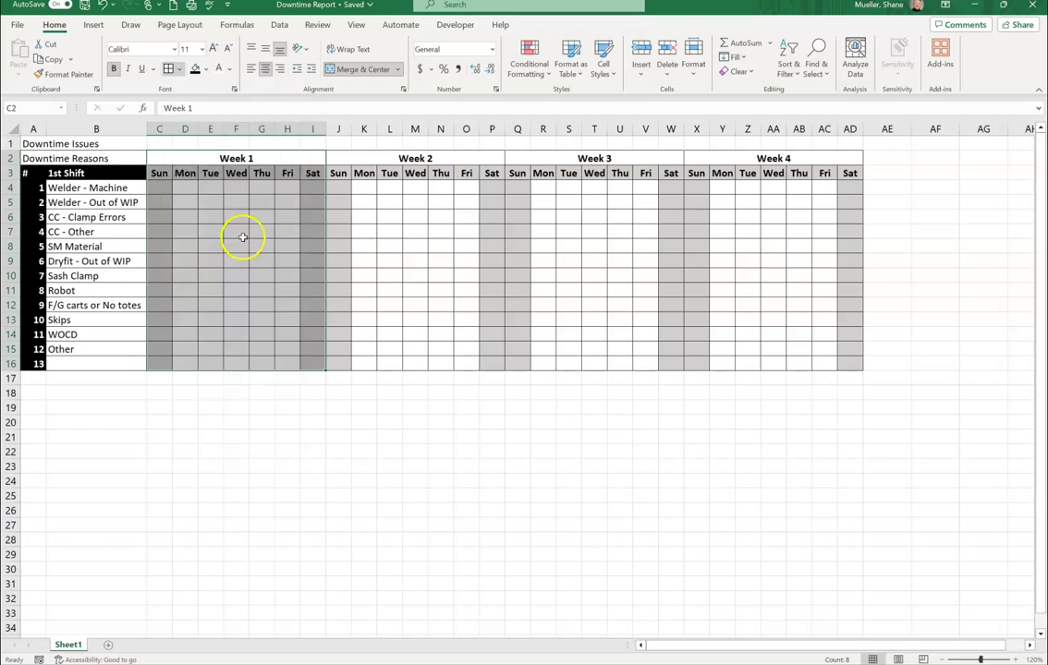
left_click(275, 530)
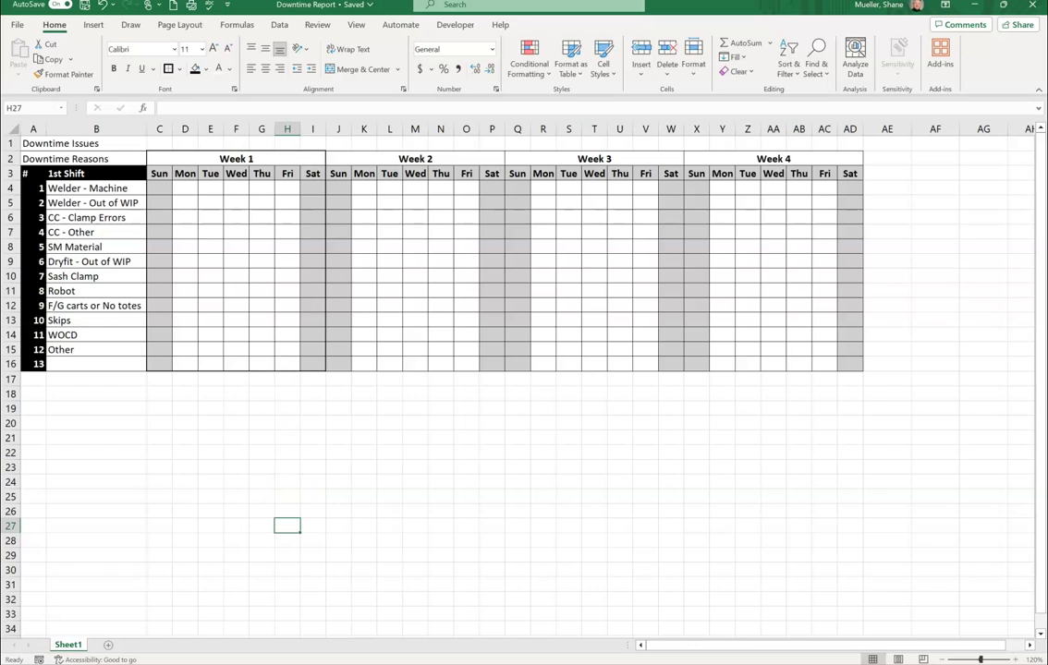
Apply Thick Outside Borders separately around the Week 2, Week 3 and Week 4 blocks and the reasons block A2:B16.
left_click(339, 162)
left_click_drag(339, 159, 471, 368)
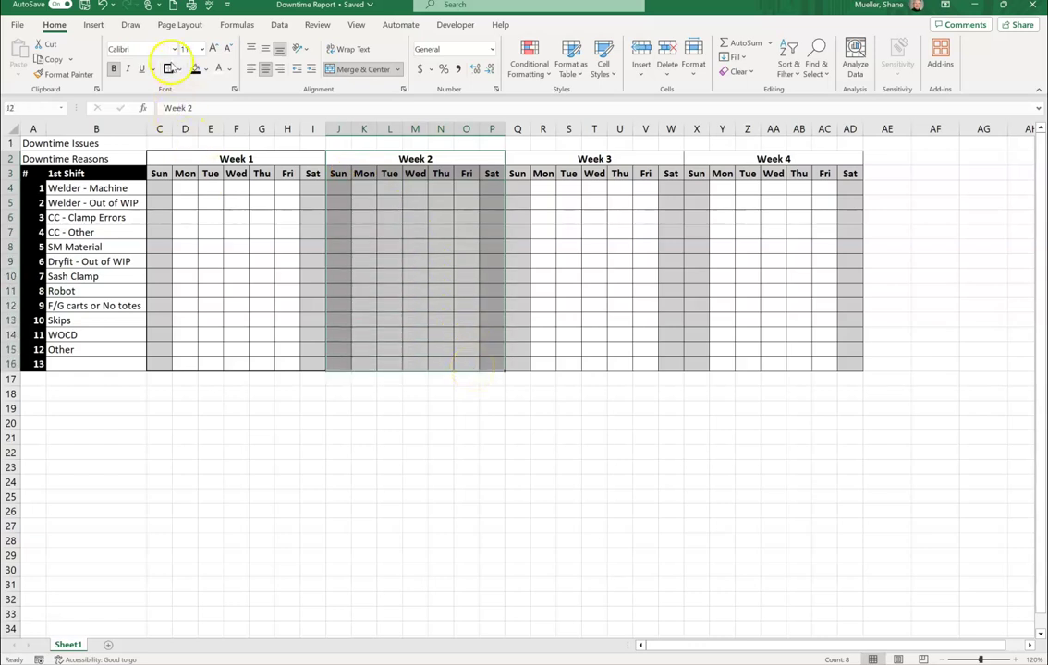
left_click(168, 69)
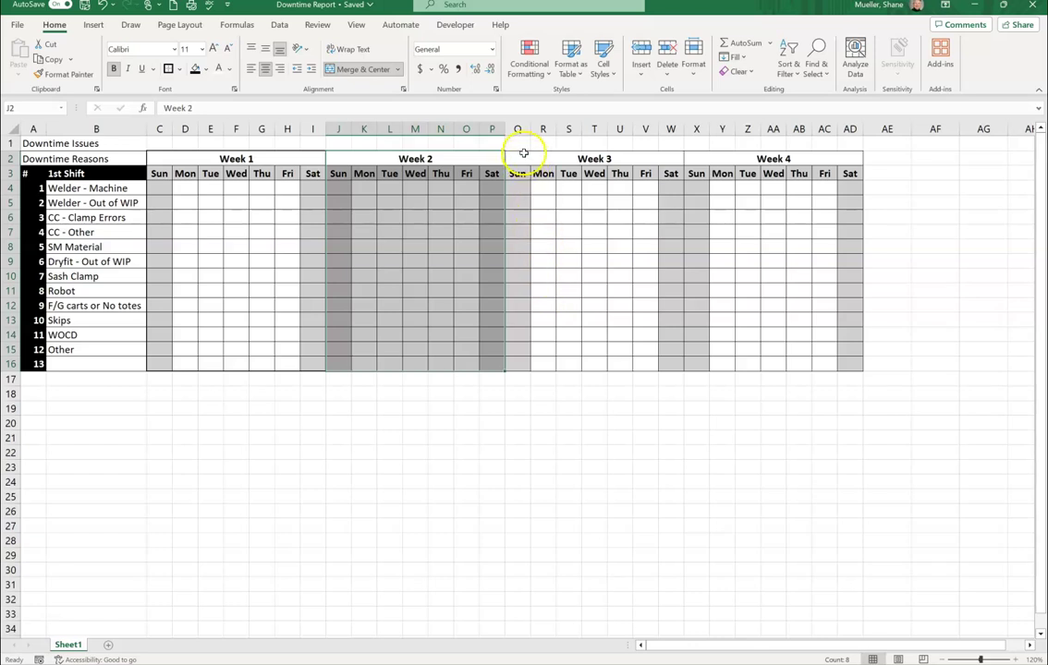
left_click_drag(519, 159, 624, 358)
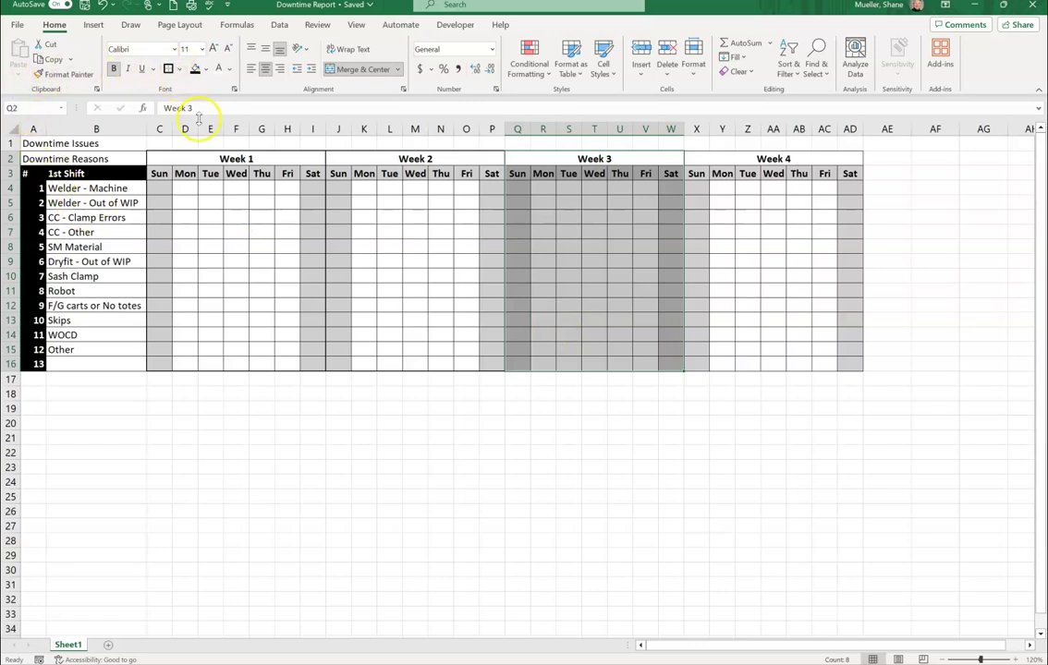
left_click_drag(704, 159, 813, 358)
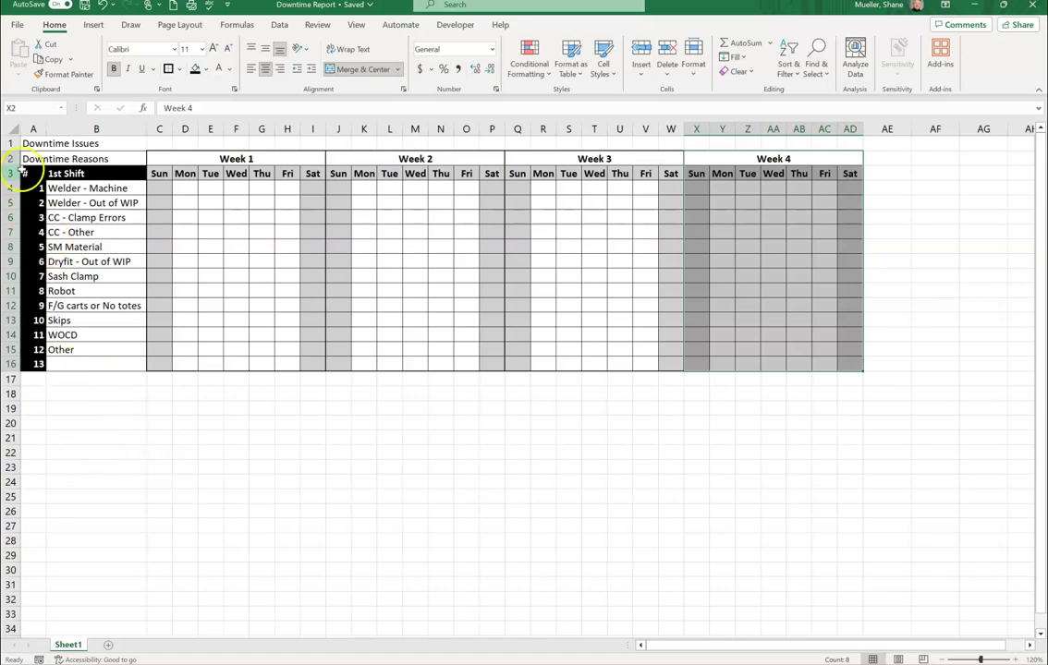
left_click_drag(27, 158, 105, 367)
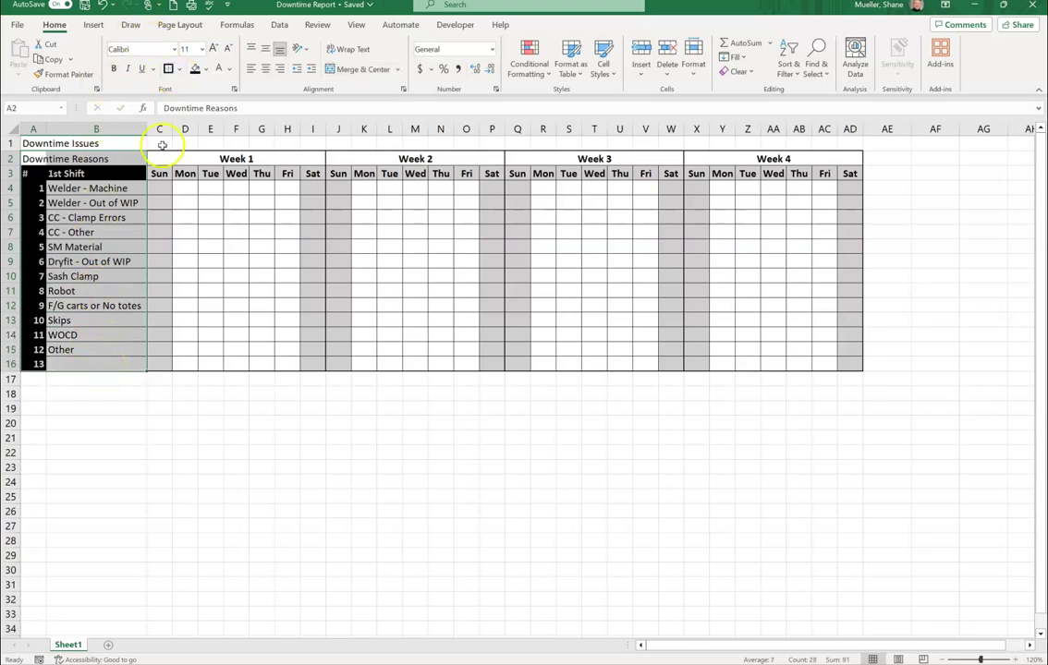
left_click(115, 422)
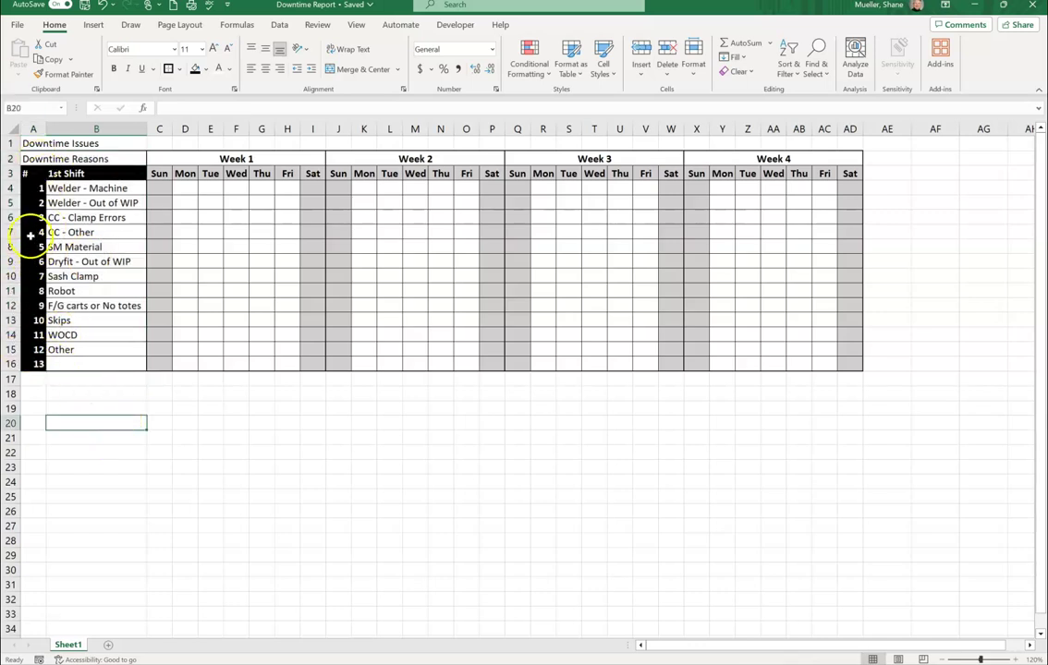
Center the reason numbers in A4:A16 and save the workbook.
left_click_drag(37, 188, 40, 366)
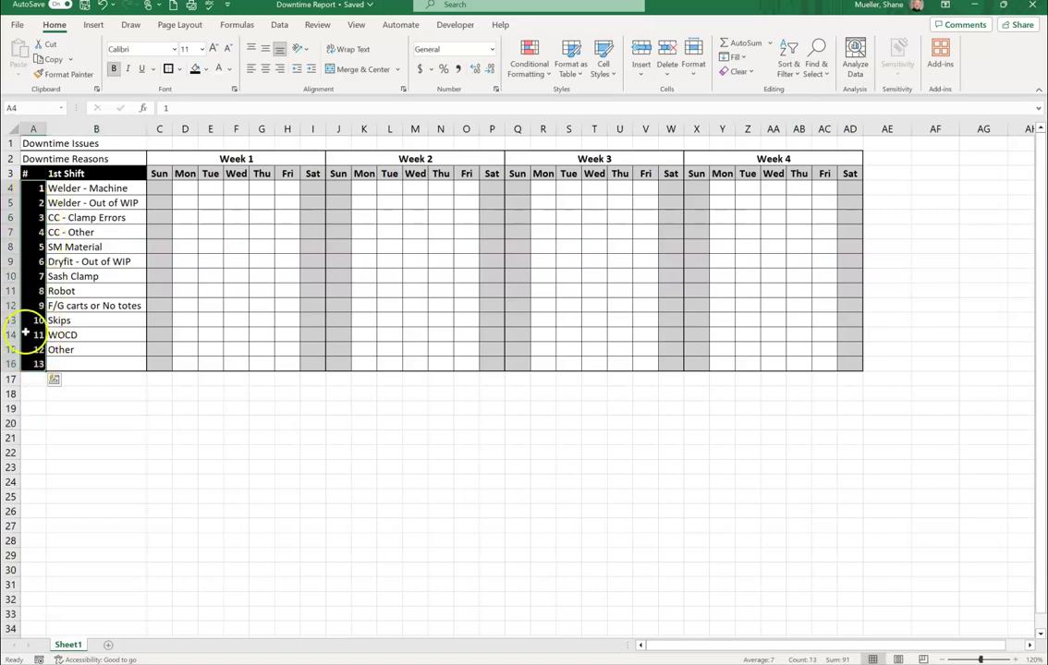
left_click(265, 68)
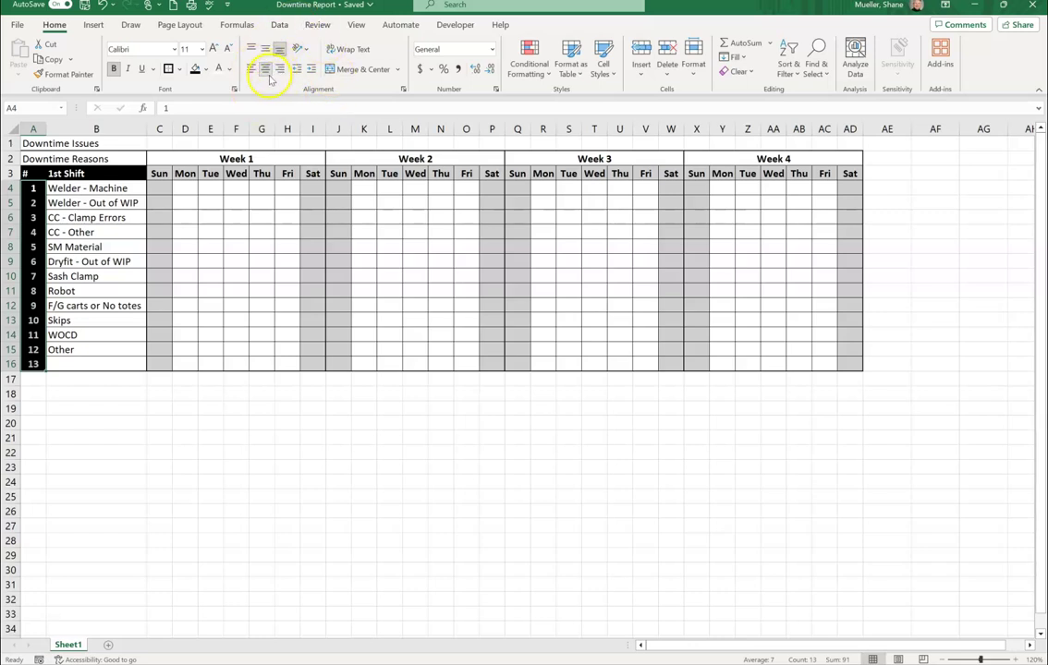
left_click(121, 391)
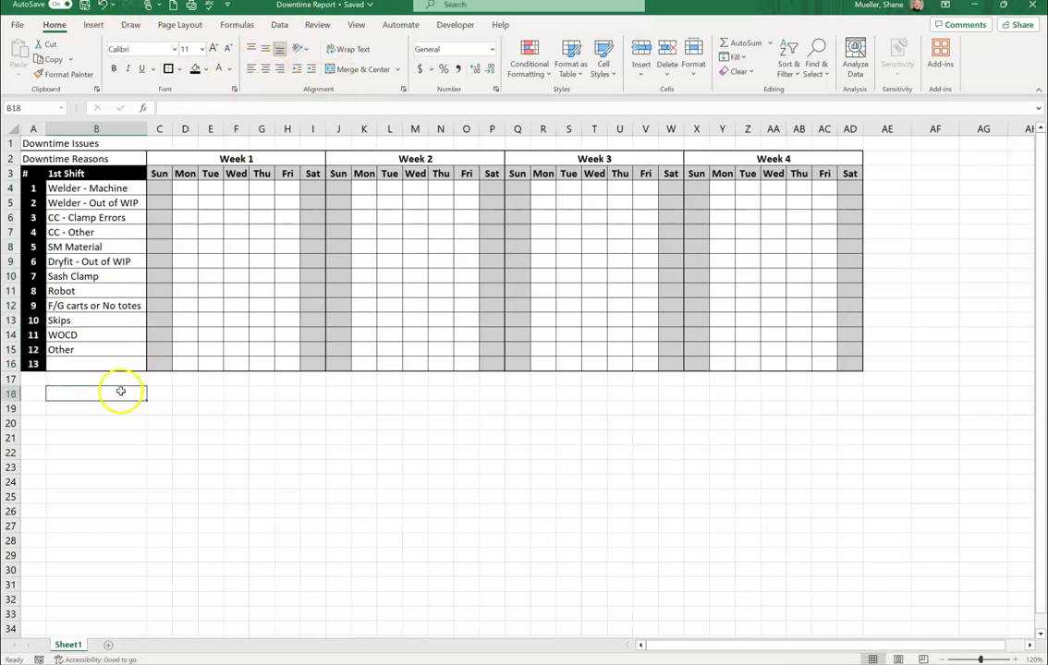
left_click(84, 7)
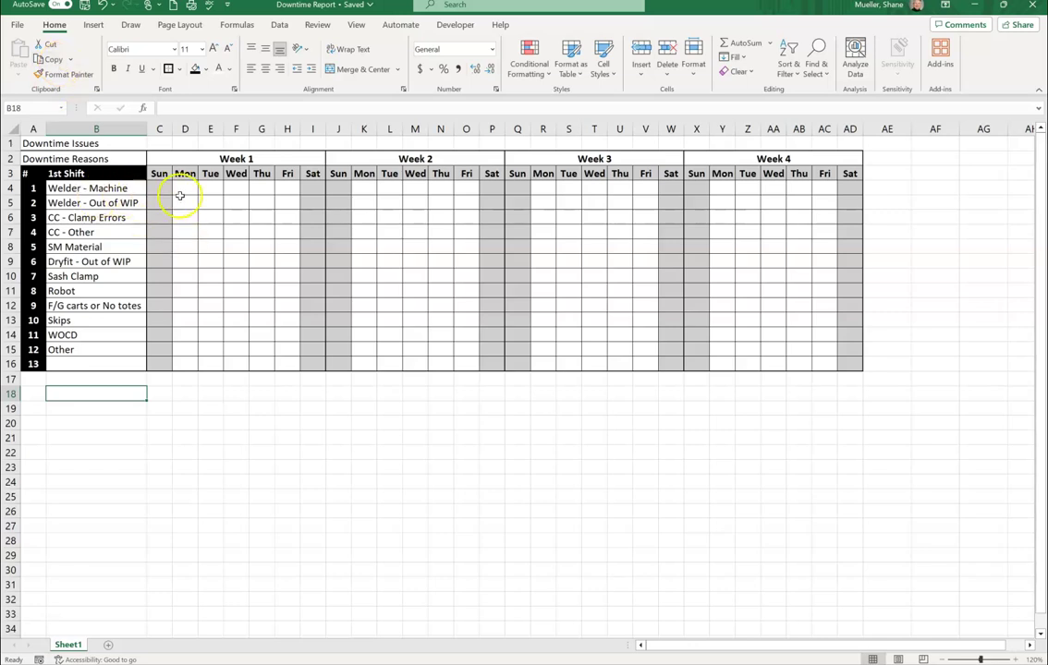
Copy the 1st Shift table A3:AD16 and paste it twice below, filling A17:AD44.
left_click(36, 175)
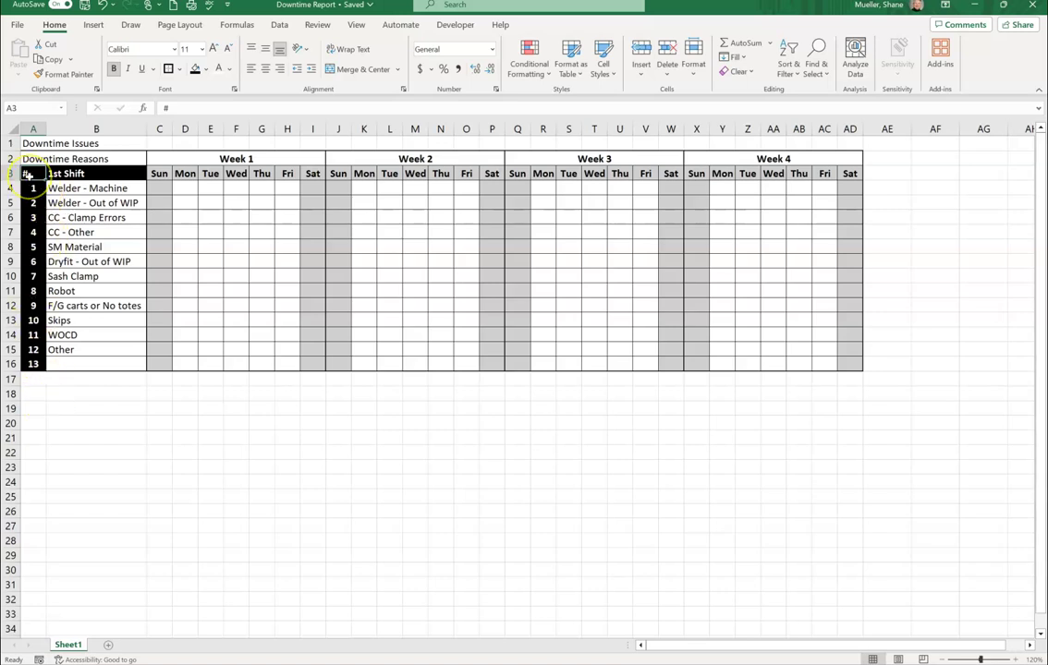
mouse_move(28, 173)
left_mouse_down()
mouse_move(699, 306)
mouse_move(832, 368)
mouse_move(862, 369)
left_mouse_up()
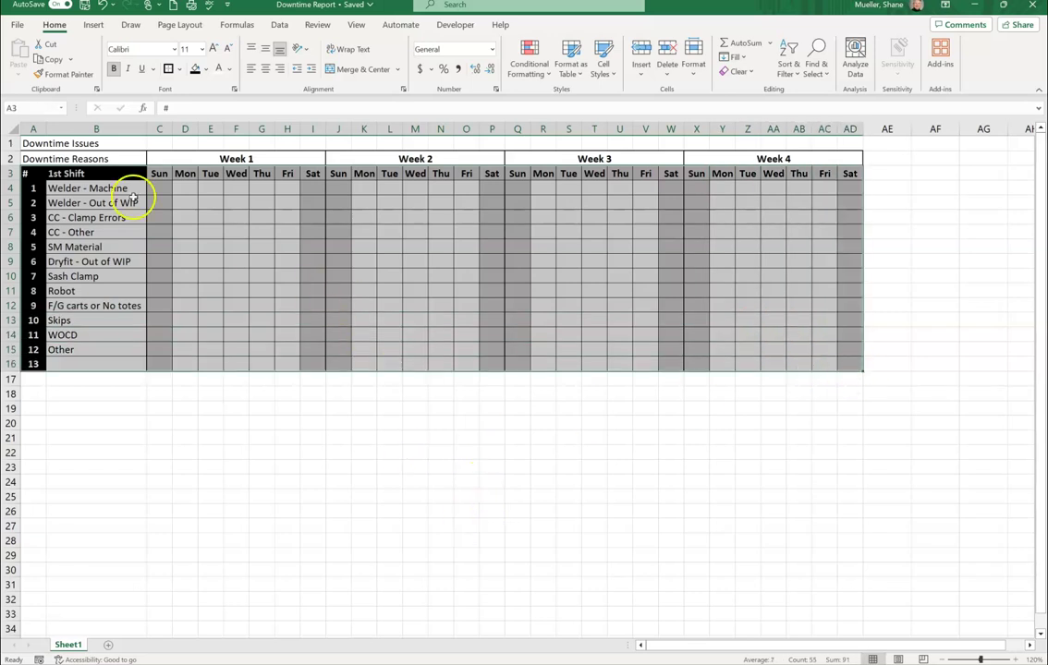
left_click(54, 60)
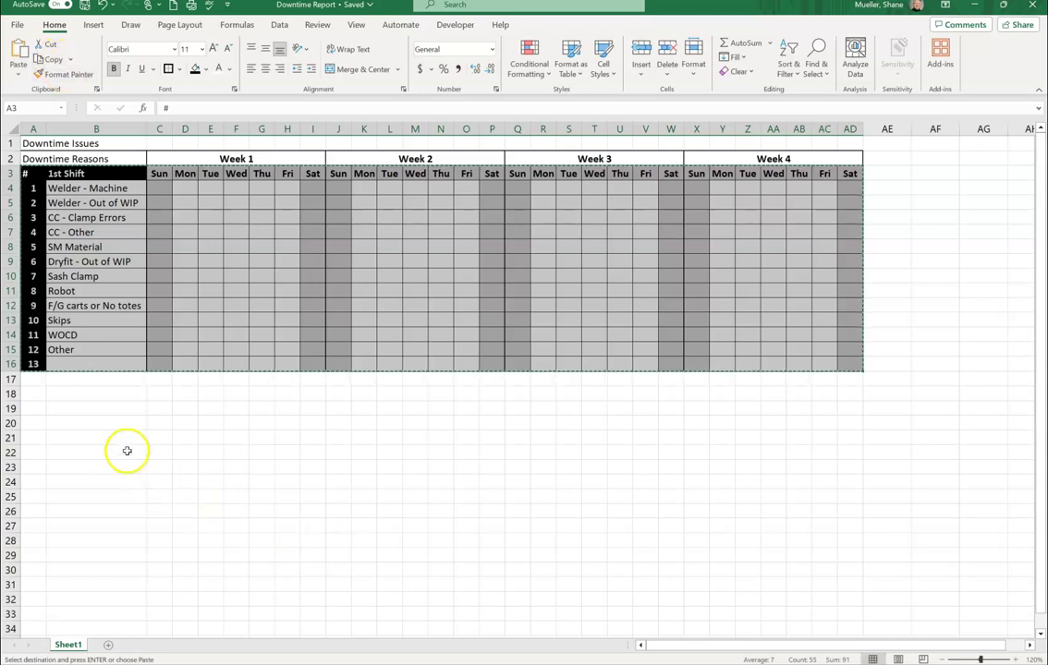
left_click_drag(31, 381, 836, 228)
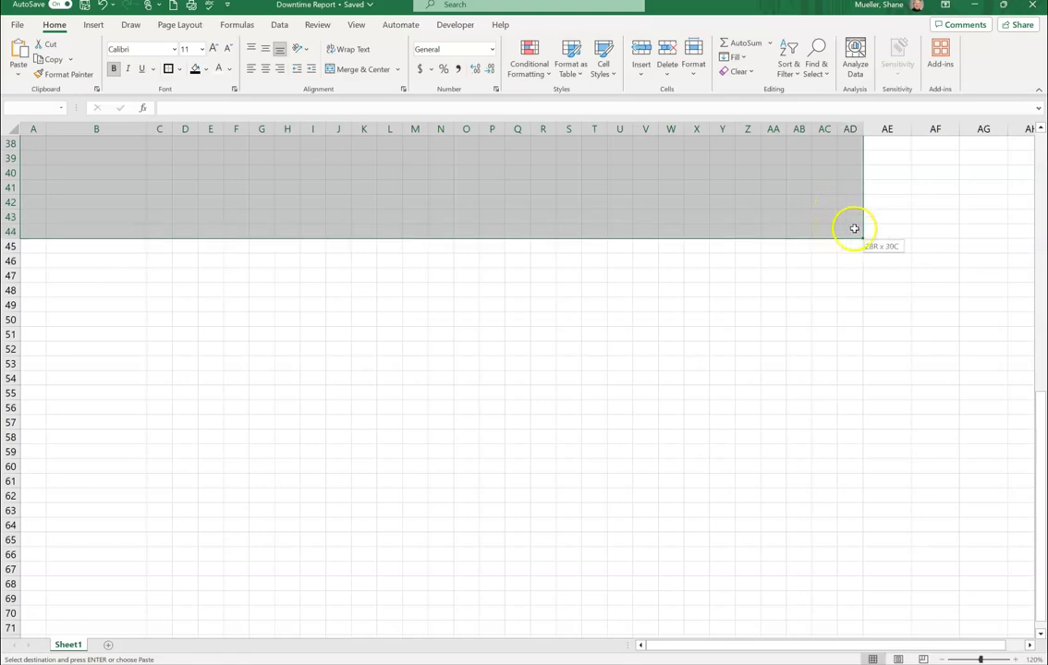
left_click(21, 51)
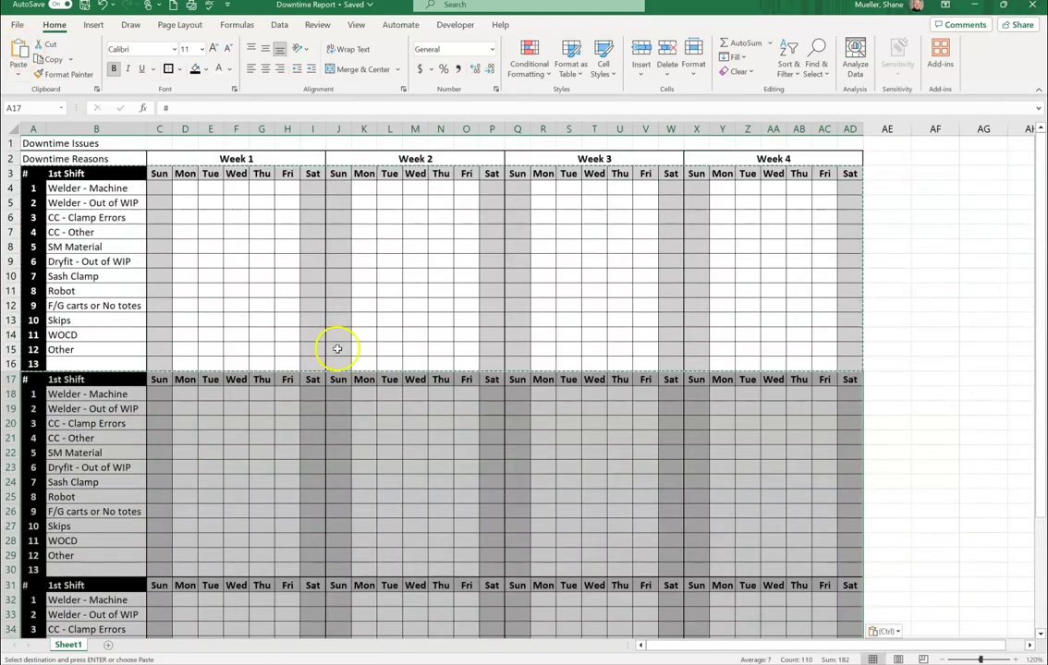
left_click_drag(882, 280, 883, 307)
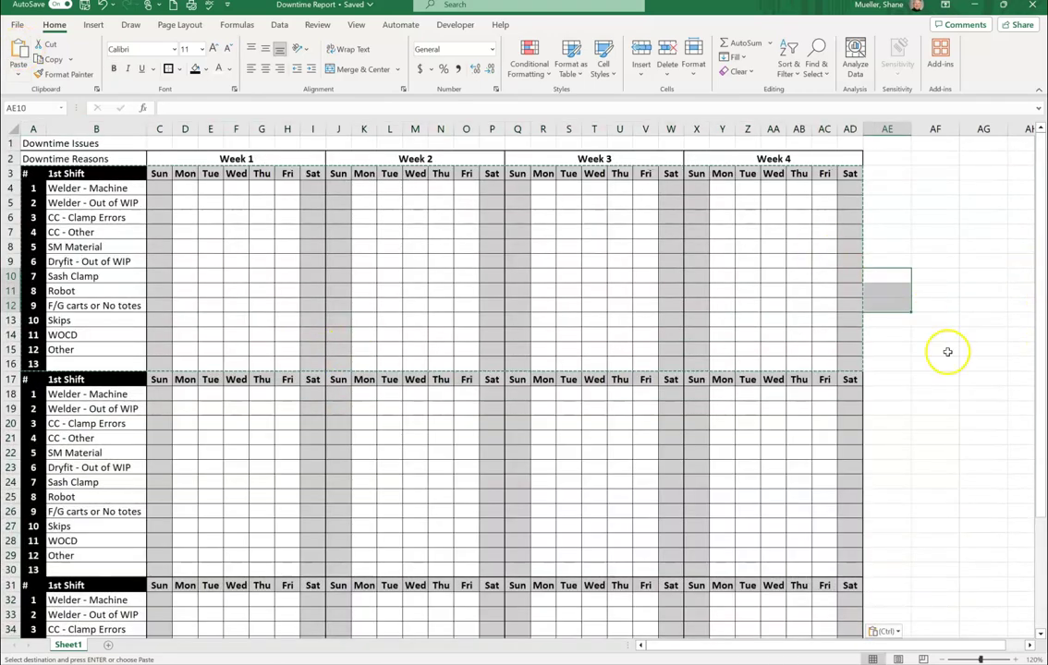
Examine the stacked copies of the shift table down the sheet.
scroll(313, 442, "down", 2)
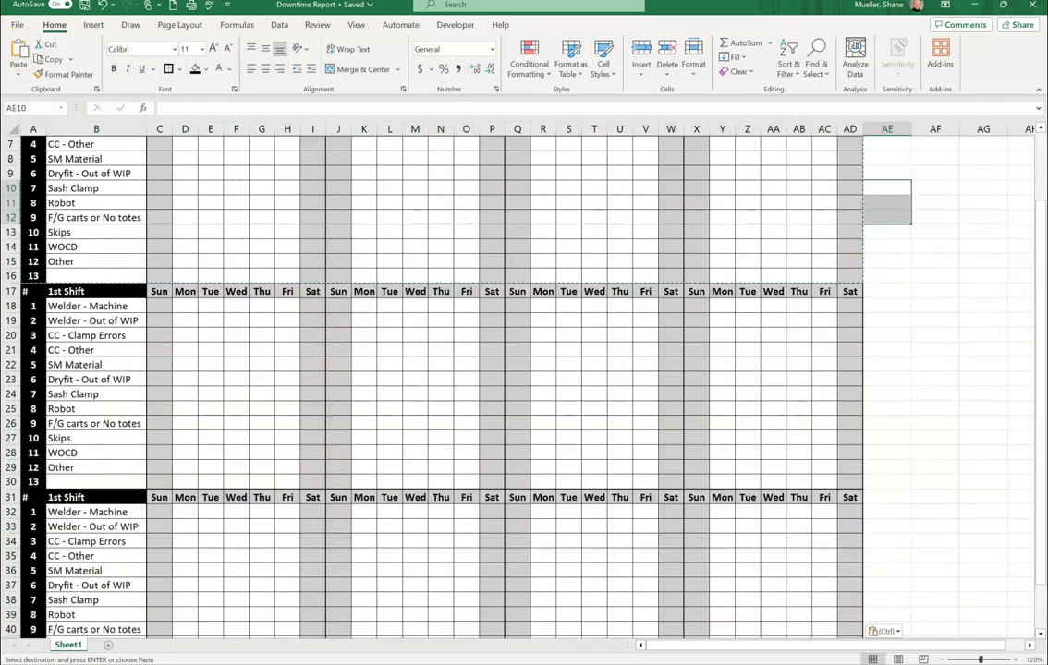
scroll(19, 388, "down", 4)
scroll(55, 434, "up", 3)
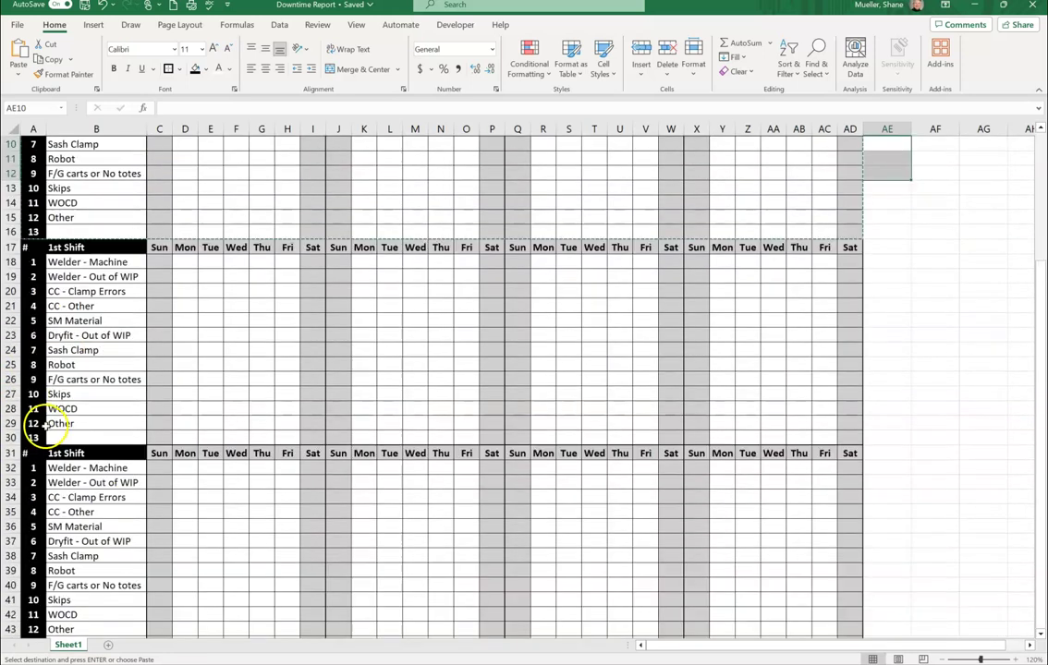
scroll(35, 427, "up", 3)
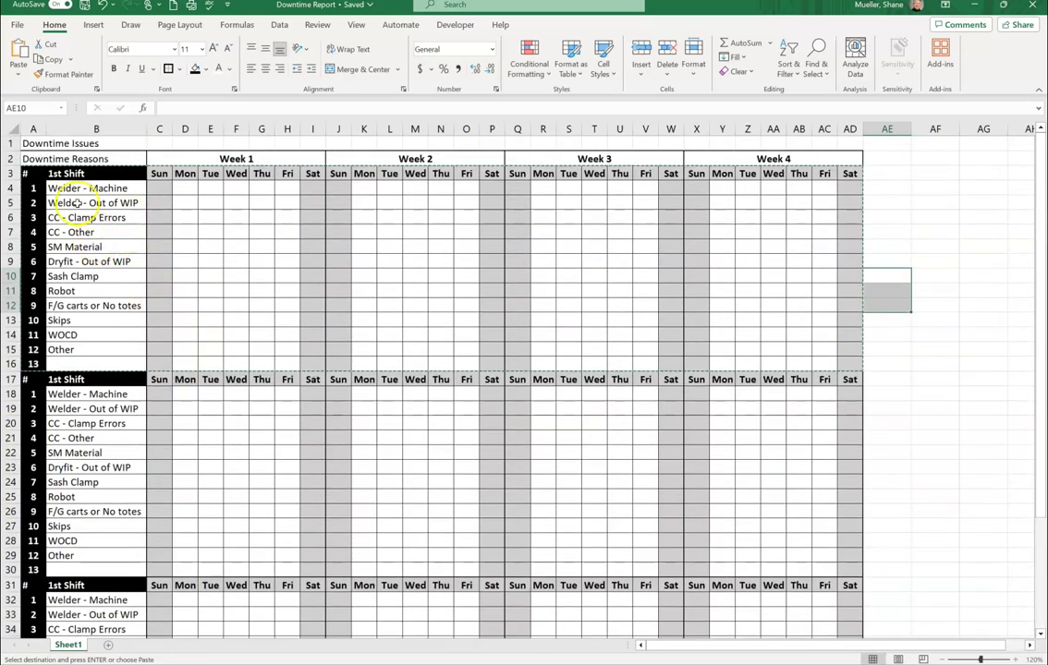
scroll(276, 264, "down", 3)
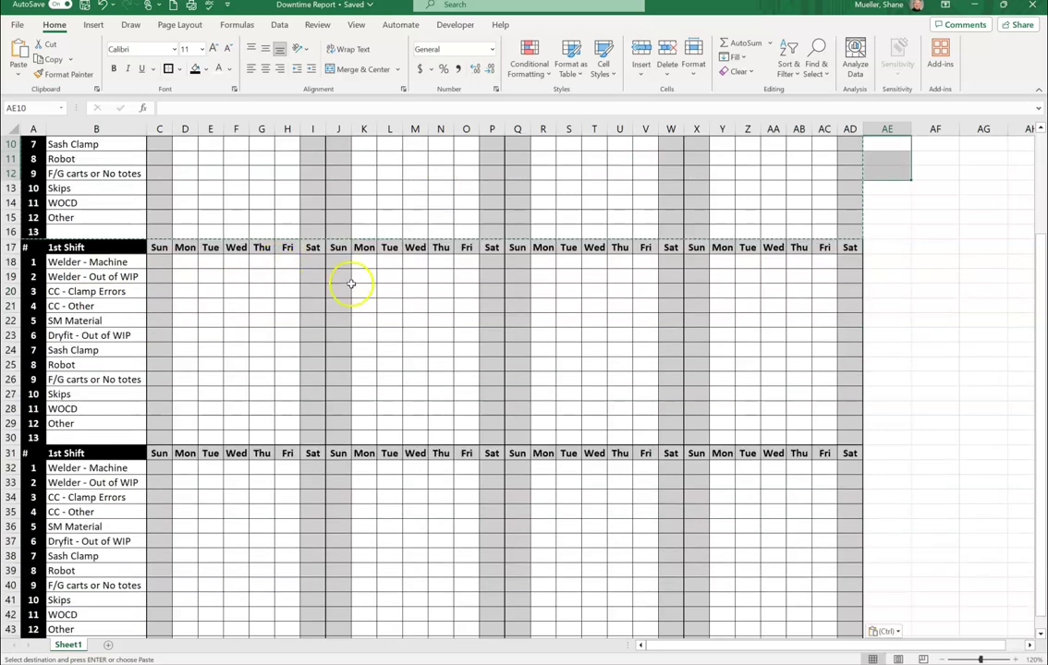
scroll(185, 267, "up", 3)
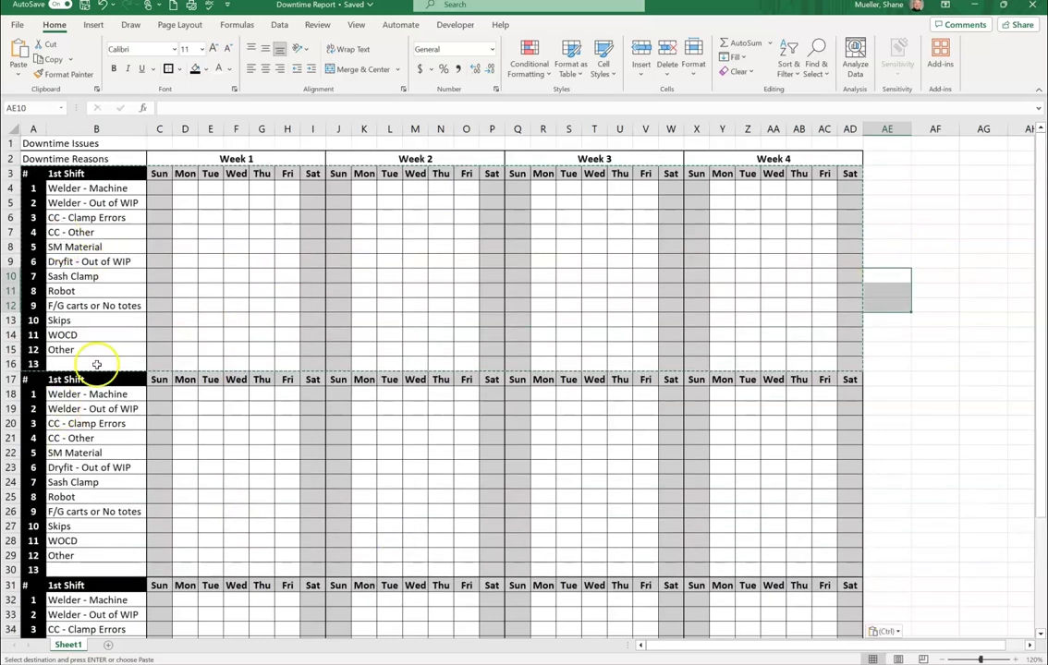
scroll(120, 395, "down", 2)
scroll(104, 527, "up", 2)
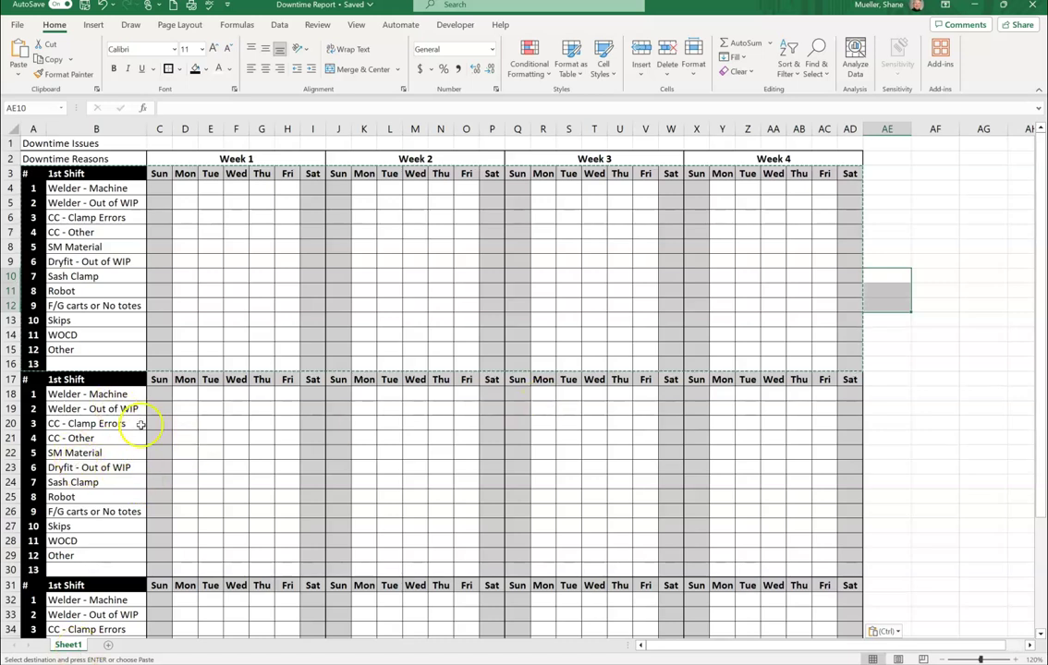
Change the heading in B17 to 2nd Shift and the heading in B31 to 3rd Shift.
left_click(81, 378)
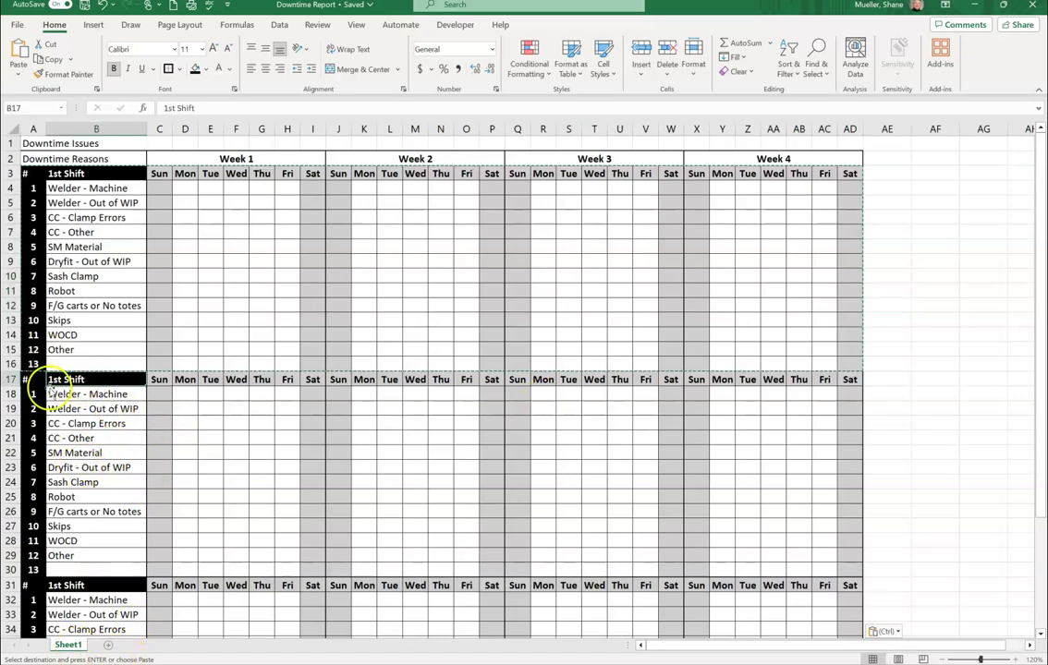
left_click(170, 107)
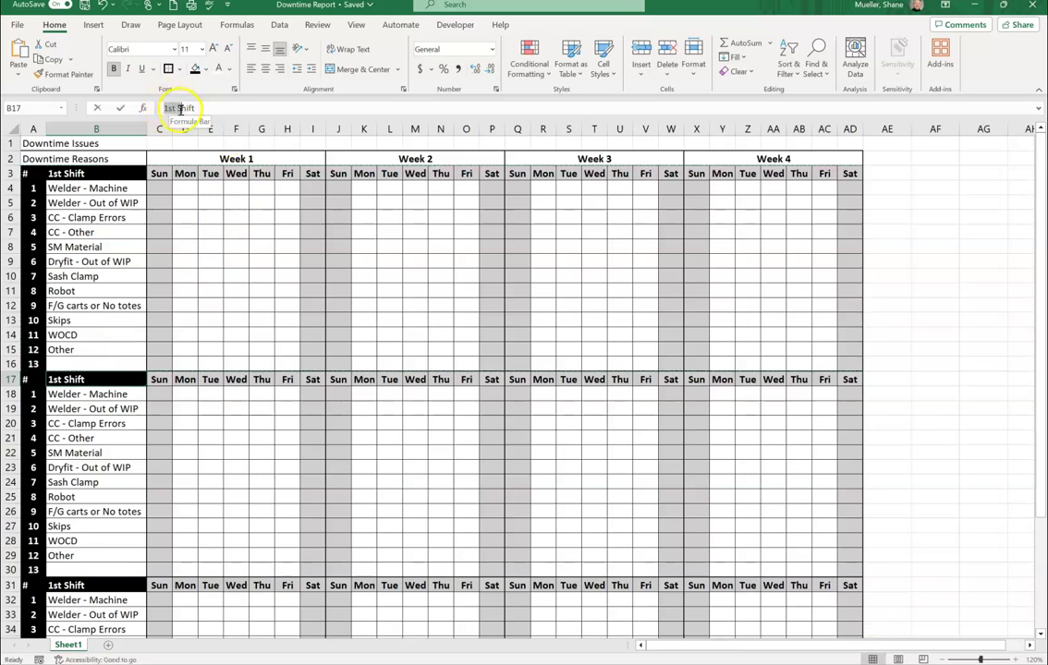
left_click_drag(180, 112, 182, 110)
type("2nd")
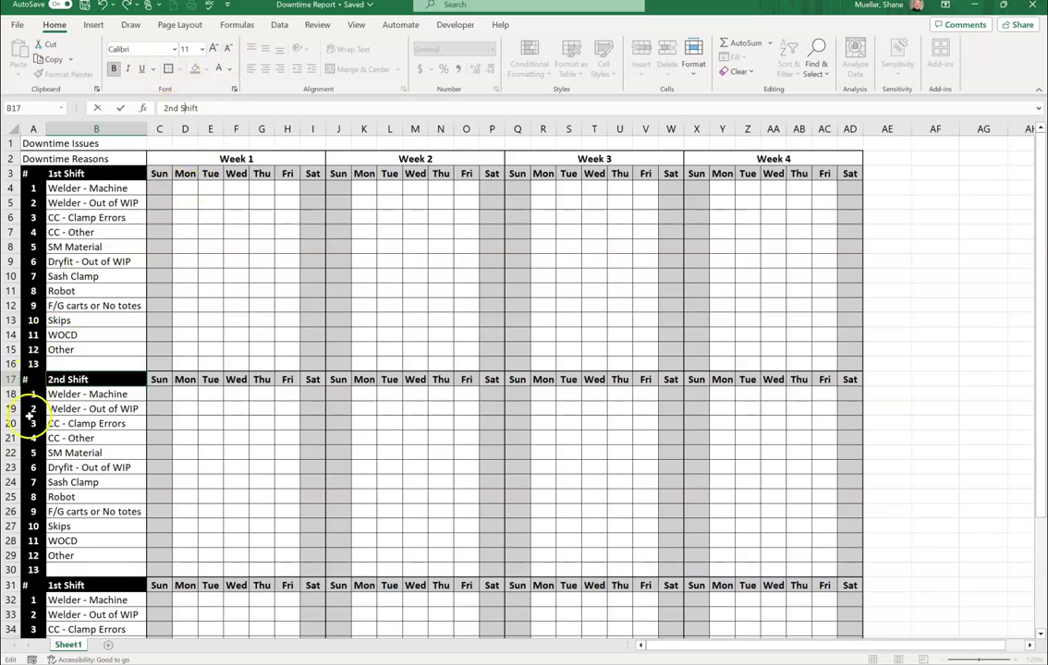
left_click(112, 584)
double_click(165, 108)
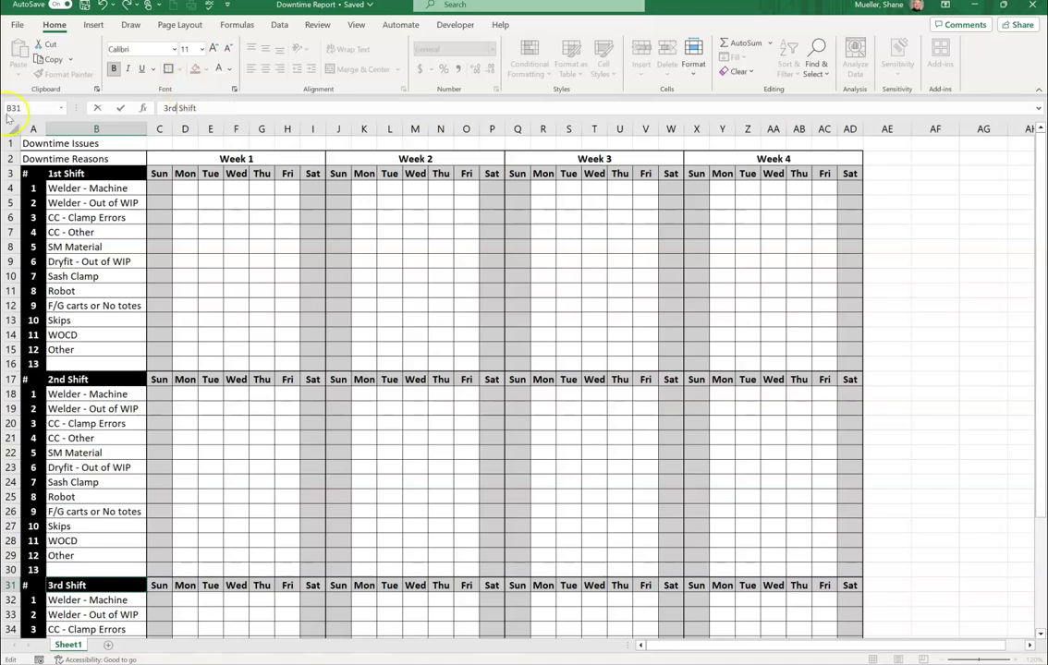
key("Return")
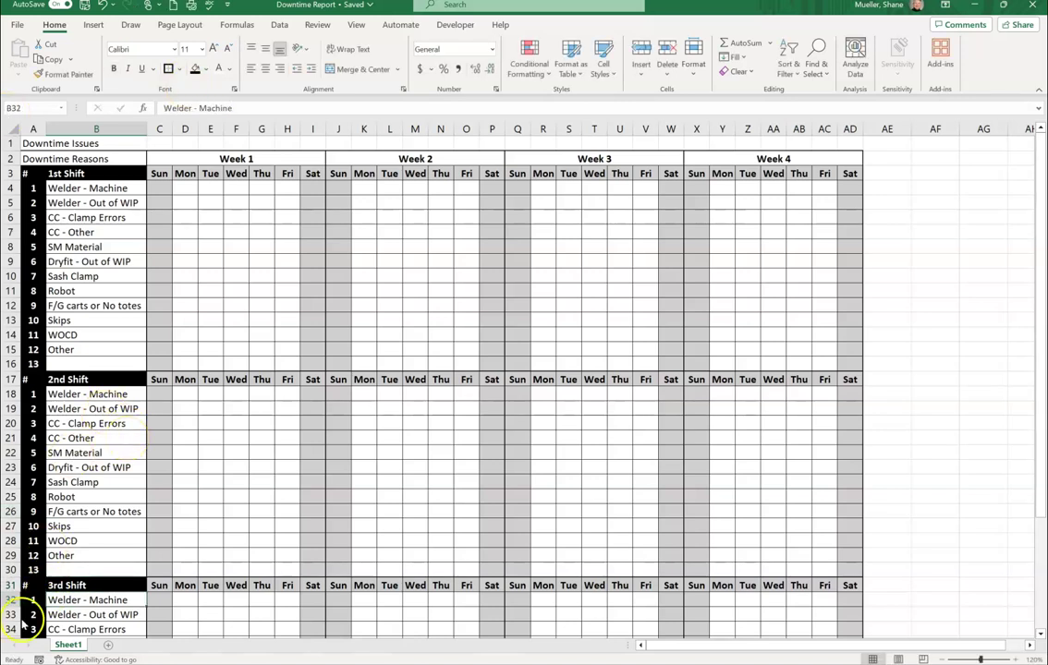
left_click(180, 468)
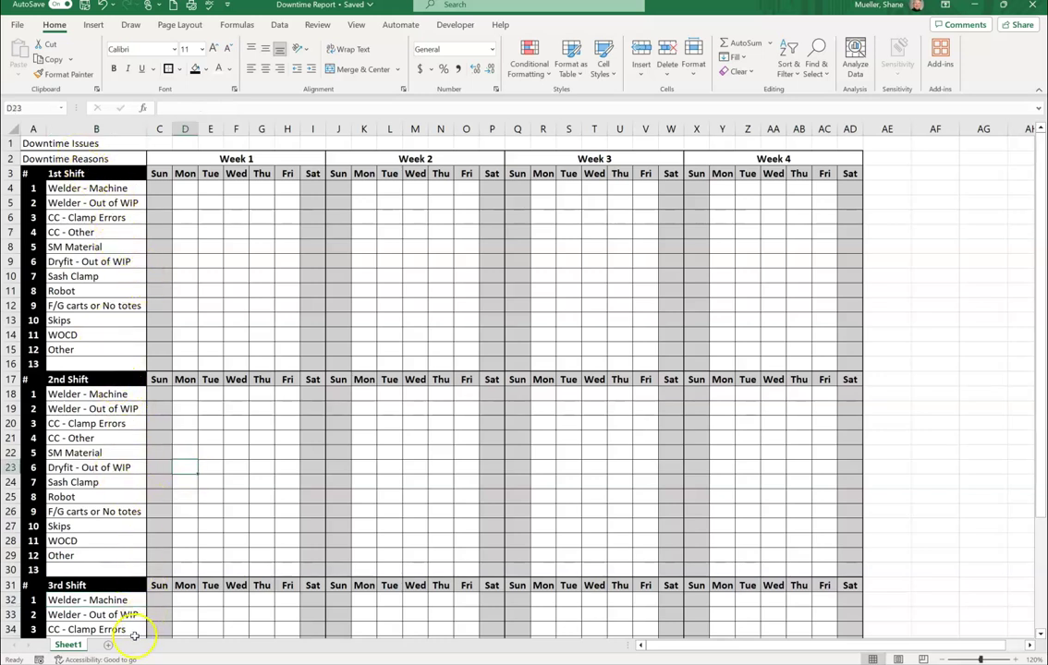
Check the shift color scheme in the Downtime Issues workbook and return to the Downtime Report workbook.
scroll(460, 490, "down", 3)
scroll(360, 407, "up", 2)
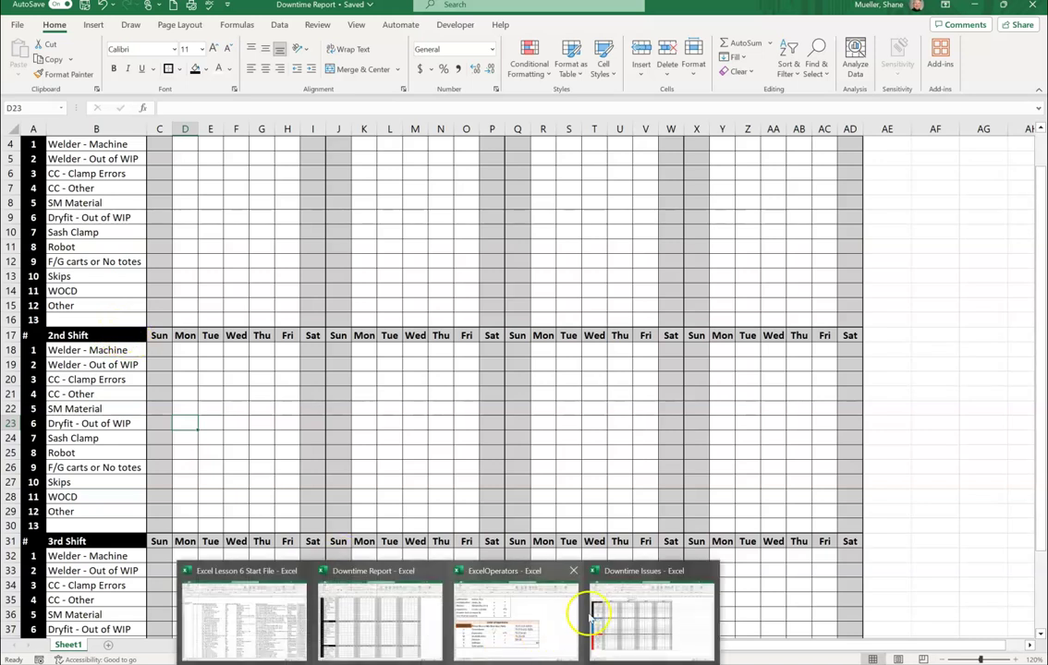
left_click(628, 610)
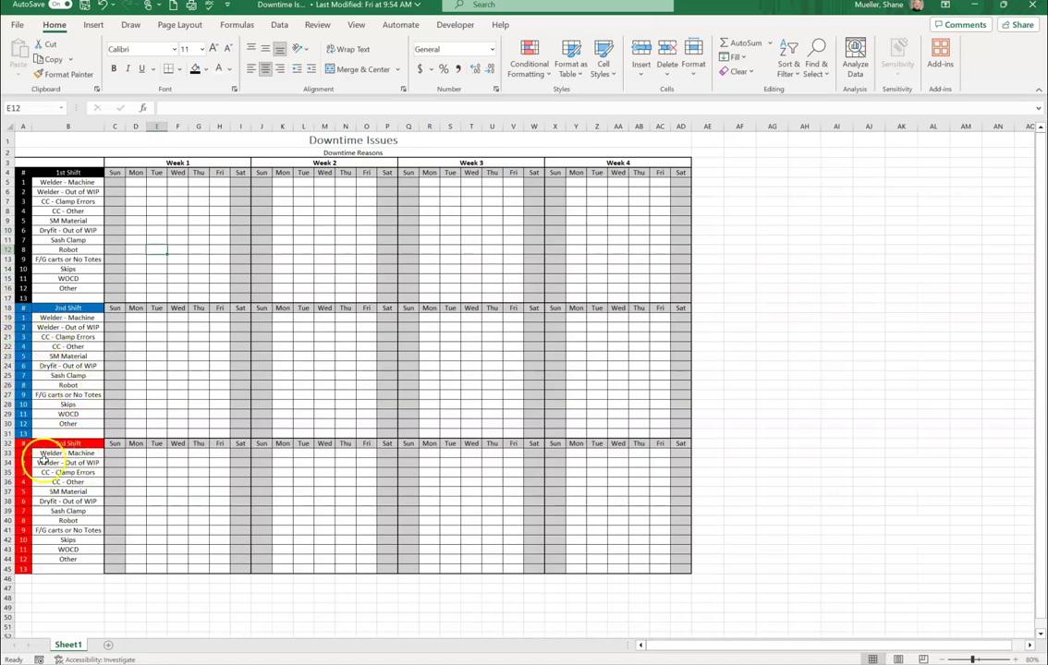
mouse_move(452, 658)
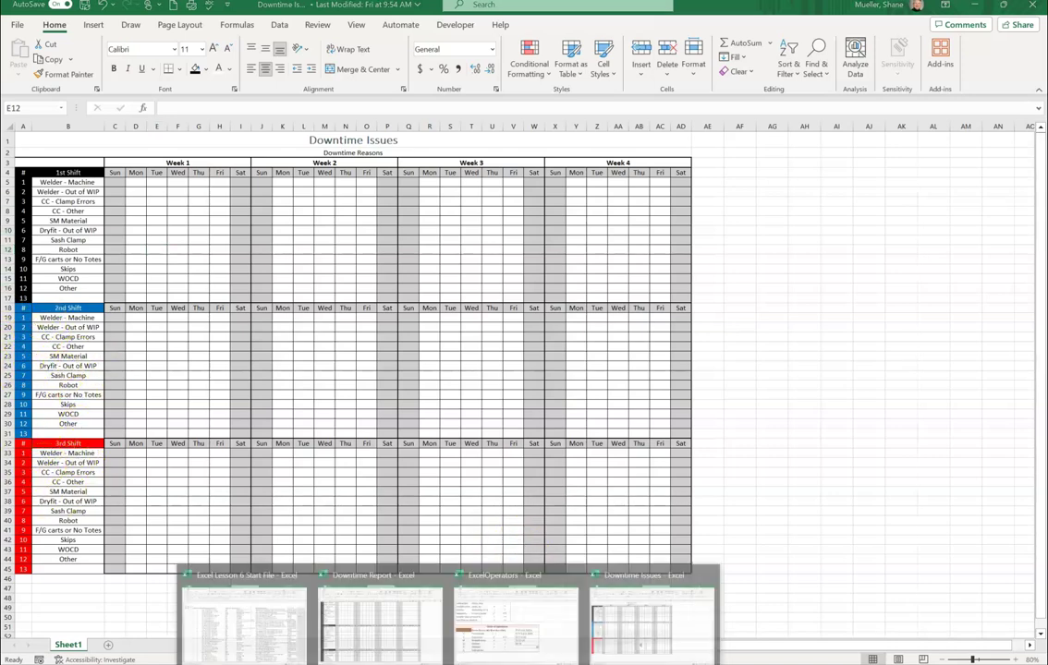
left_click(359, 631)
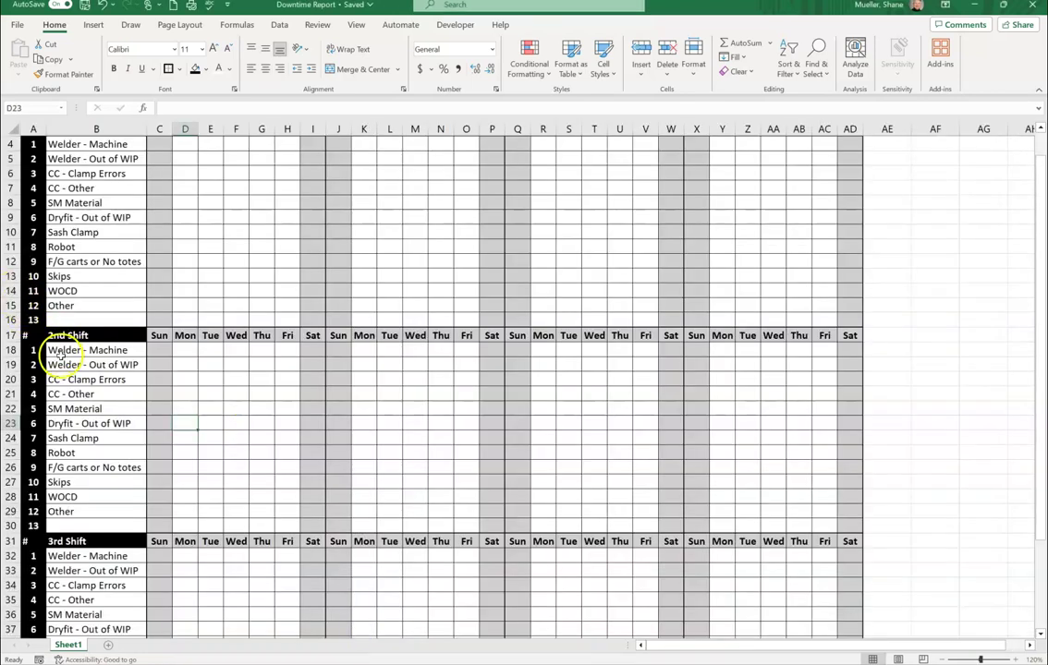
Fill the 2nd Shift header A17:B17 and its reason numbers A18:A30 with the standard blue color.
left_click(132, 336)
left_click_drag(131, 336, 37, 335)
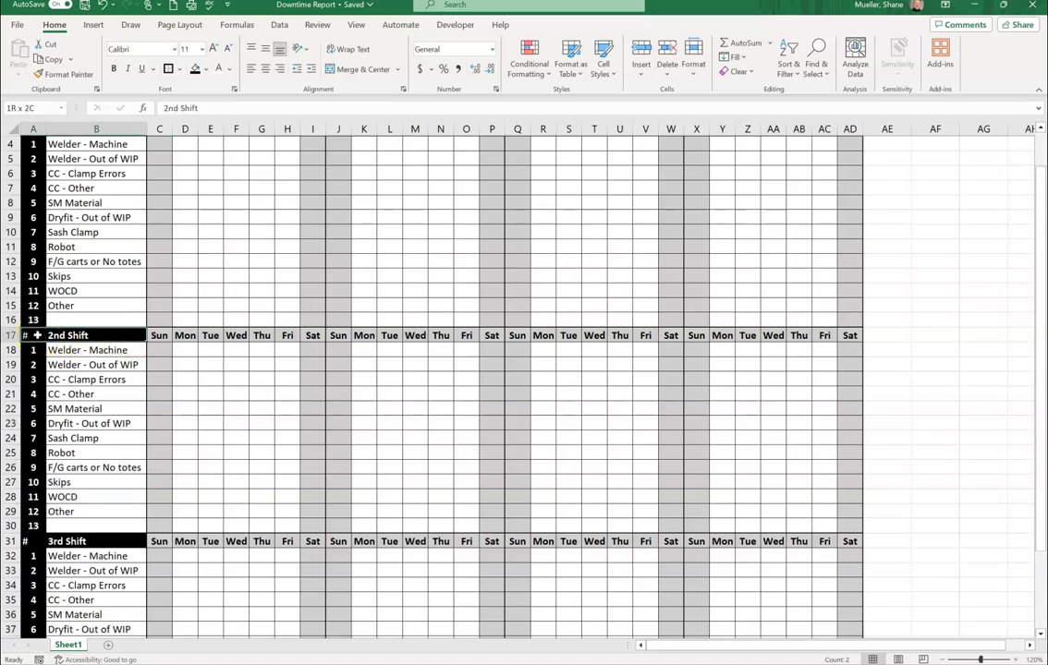
left_click_drag(37, 335, 38, 336)
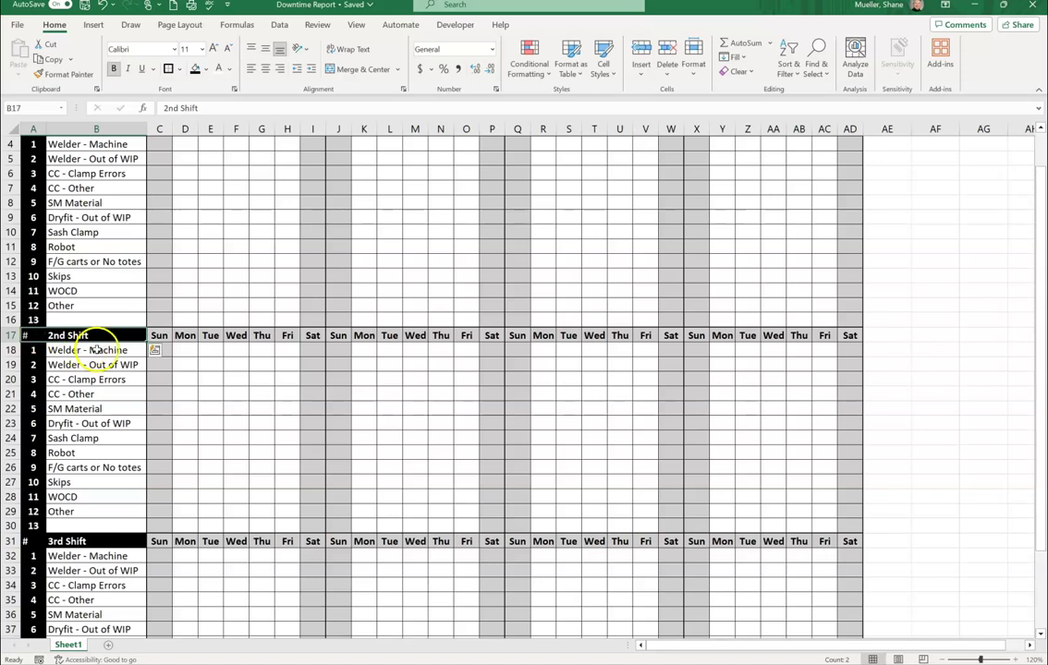
left_click(205, 70)
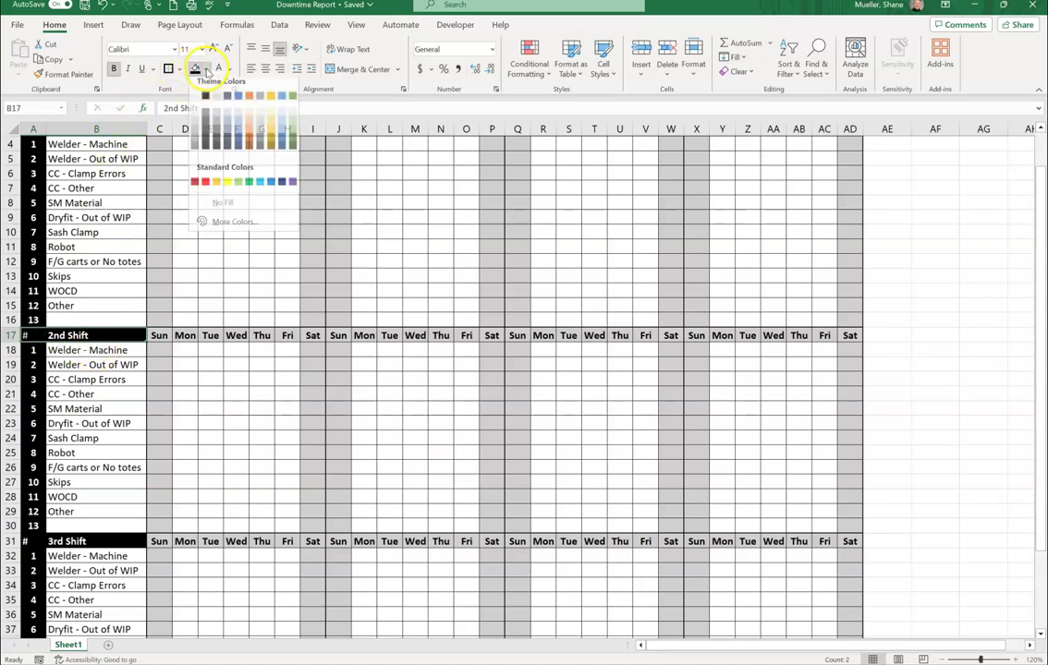
left_click(269, 189)
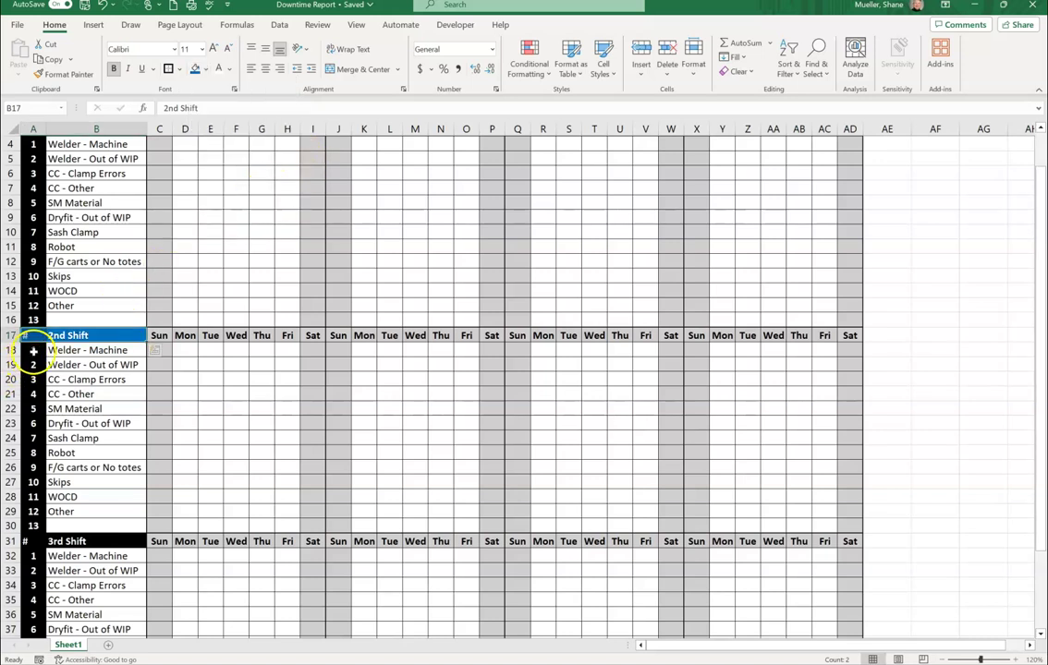
left_click_drag(33, 351, 39, 525)
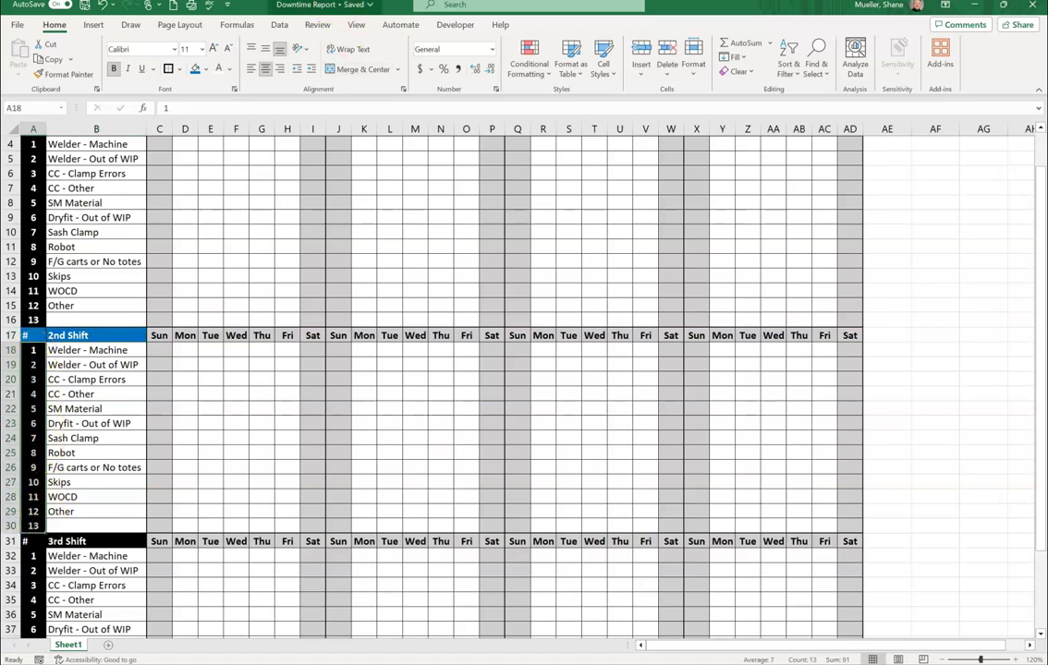
left_click(196, 71)
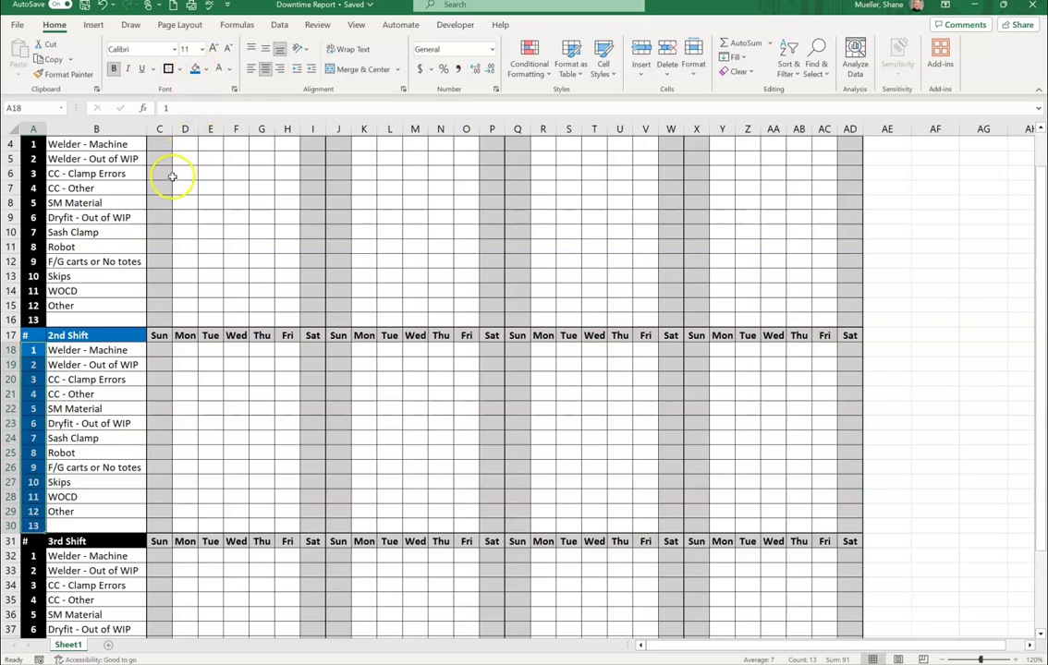
Fill the 3rd Shift header A31:B31 and its reason numbers A32:A44 with the standard red color.
scroll(151, 305, "down", 2)
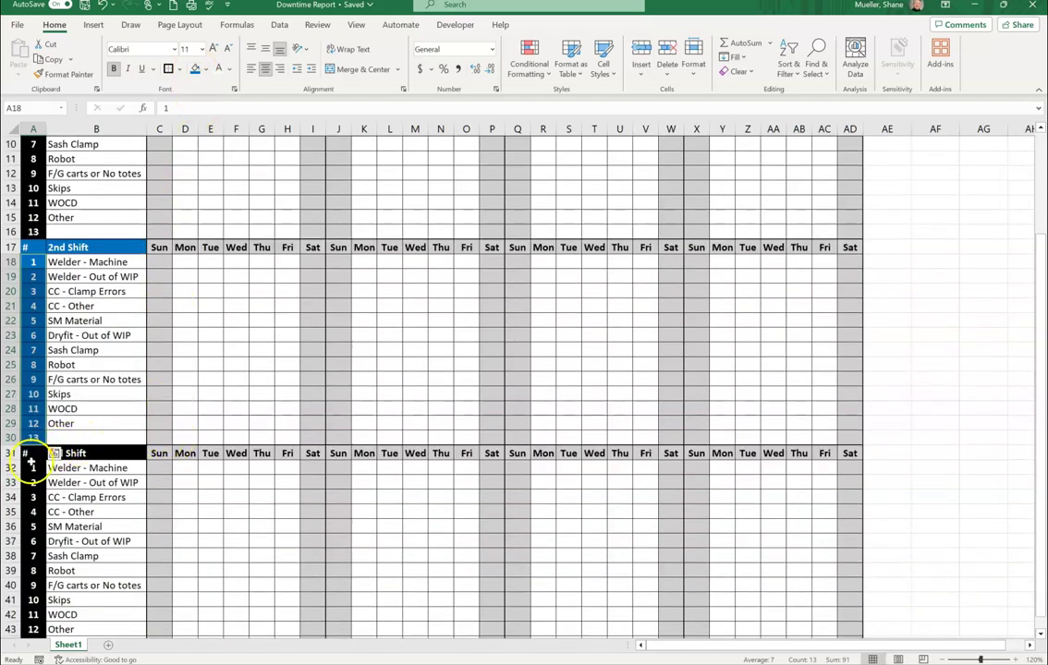
left_click_drag(27, 454, 81, 453)
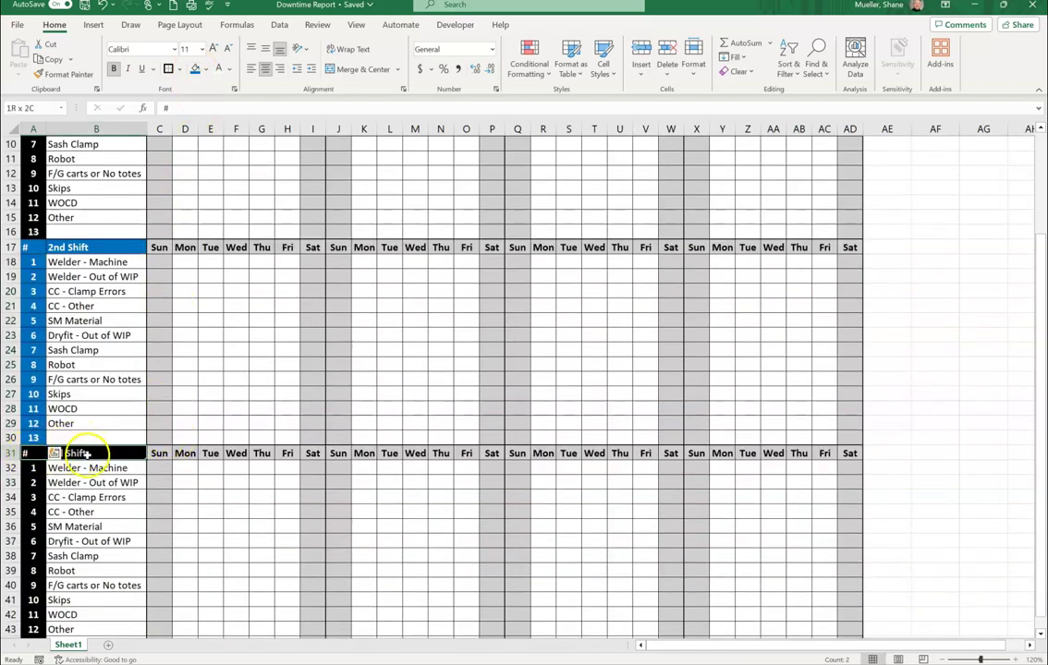
left_click(206, 71)
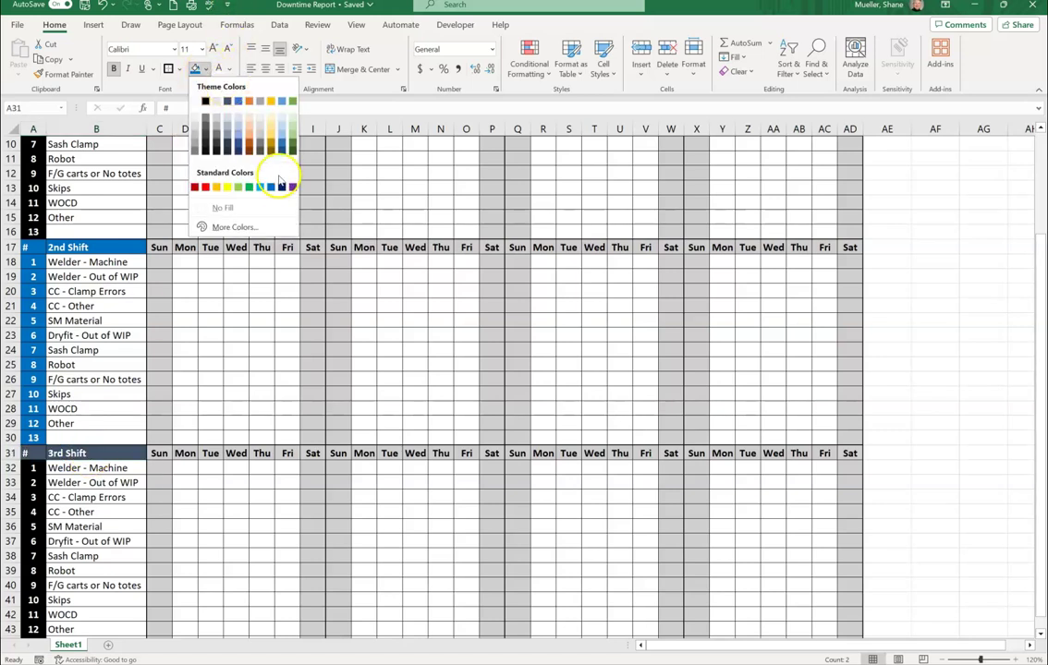
left_click(202, 189)
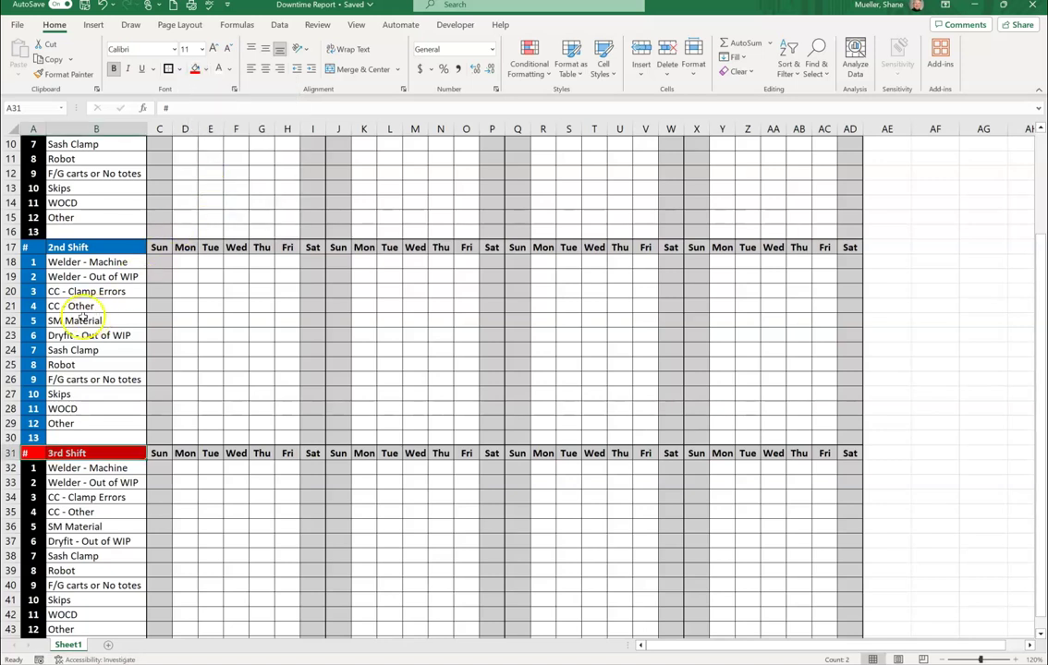
left_click_drag(23, 467, 26, 613)
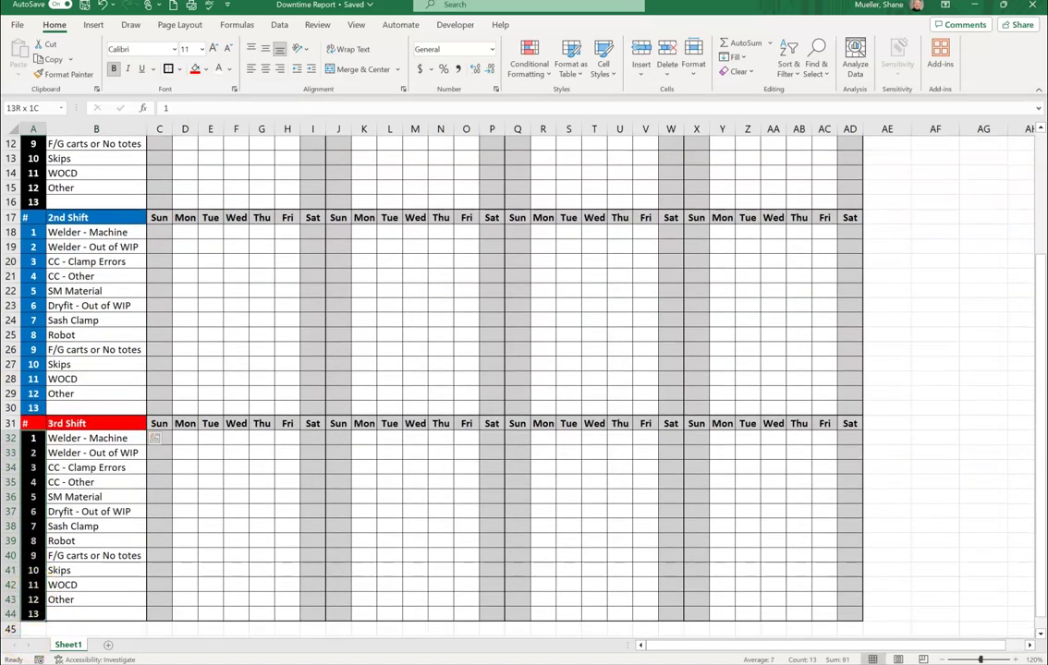
left_click(195, 70)
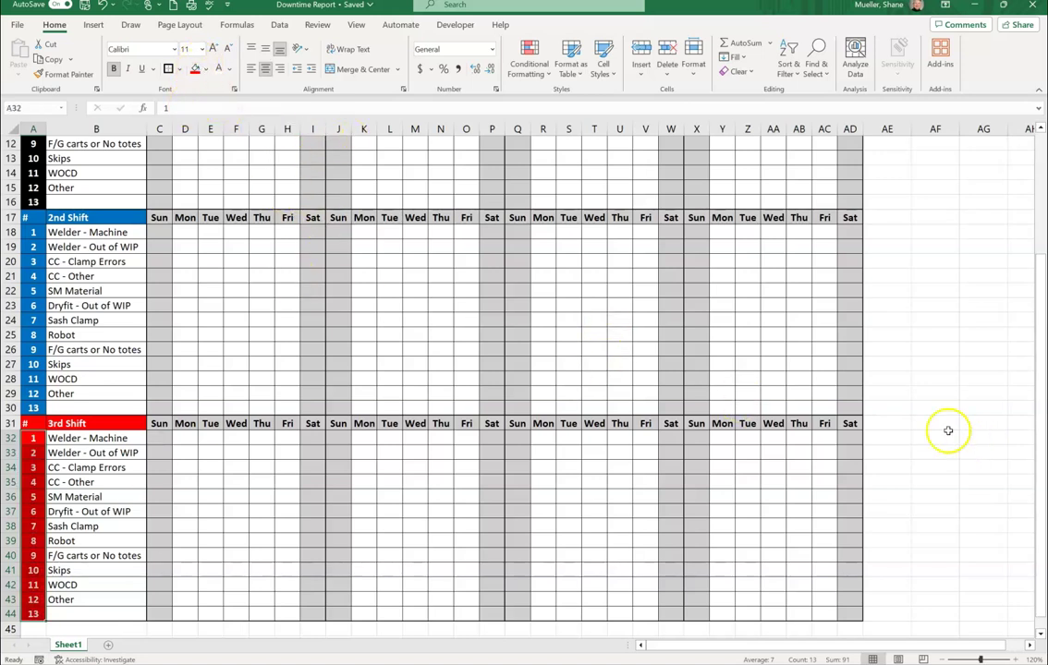
left_click(935, 347)
scroll(689, 513, "up", 4)
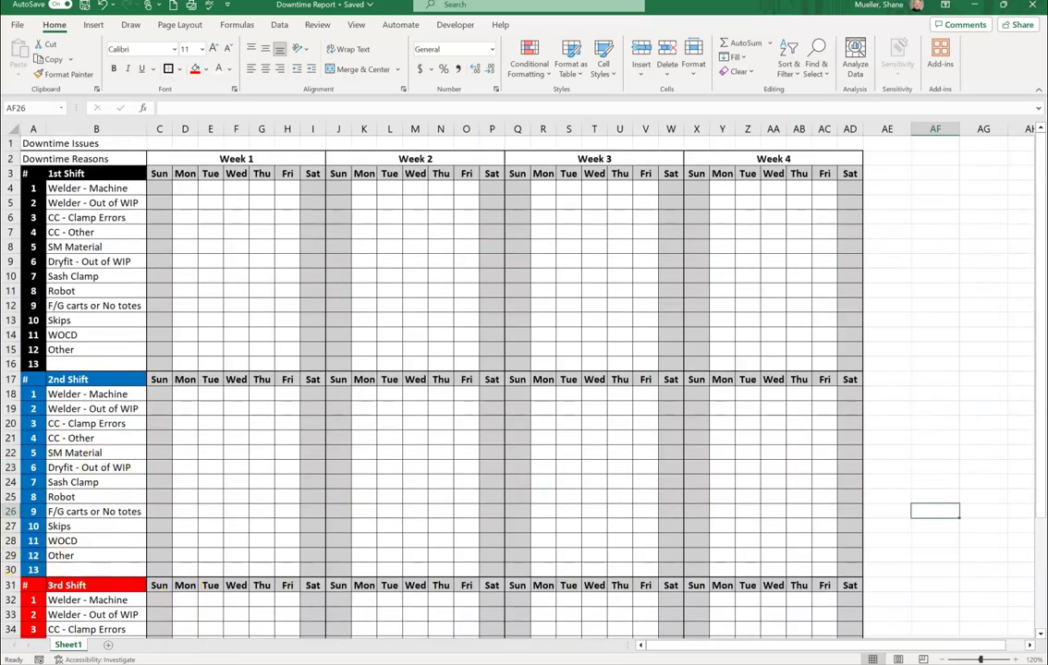
Apply the Title cell style to the Downtime Issues heading in A1 and make it bold.
left_click(126, 160)
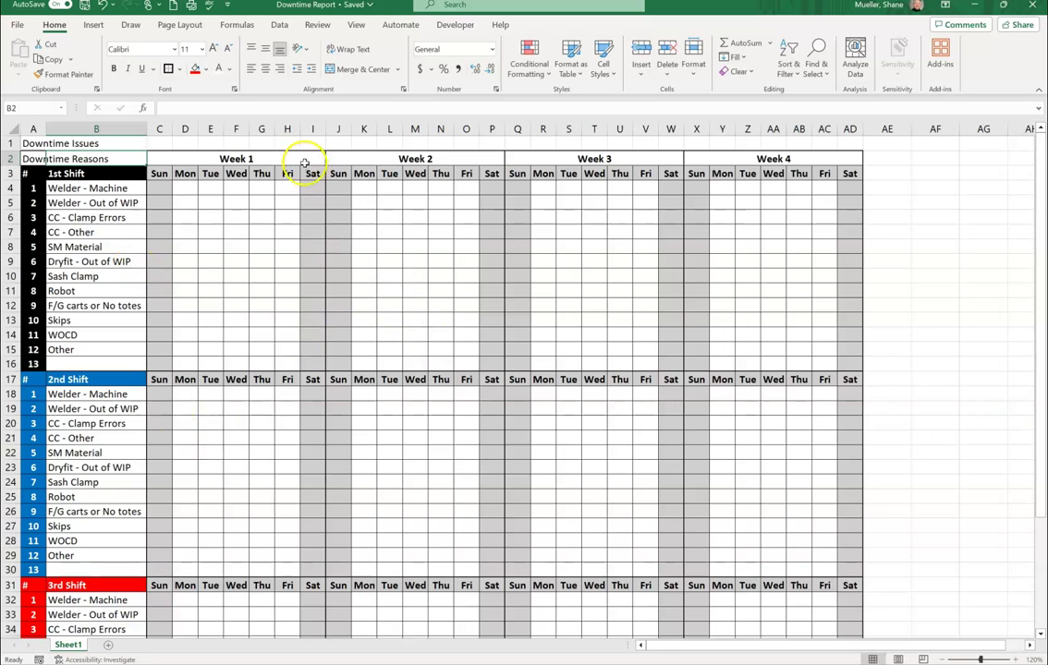
left_click(262, 159)
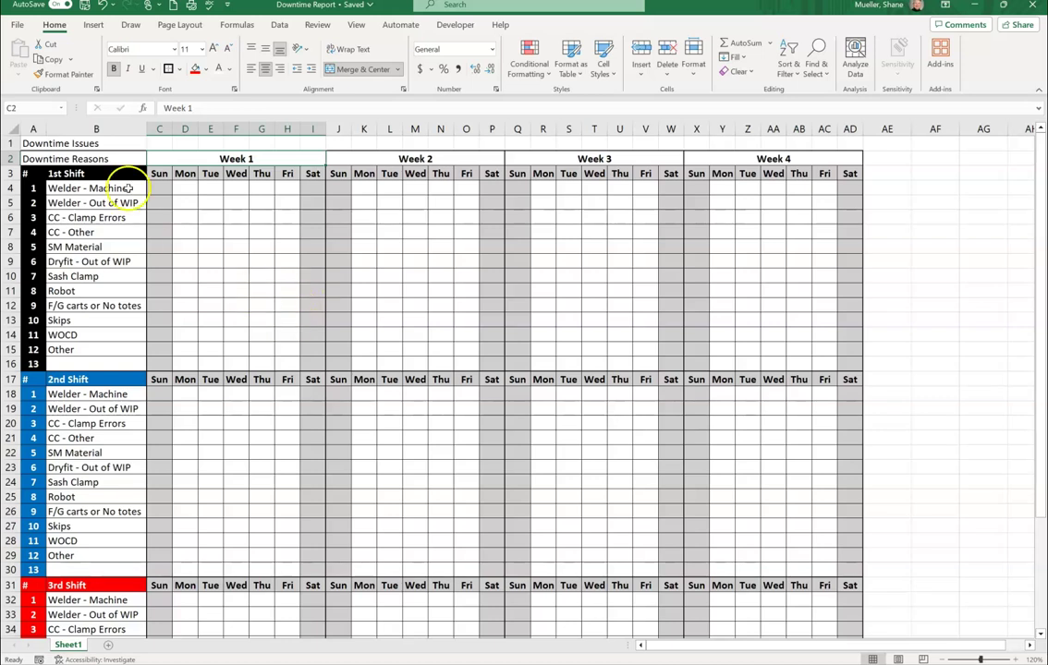
left_click(44, 144)
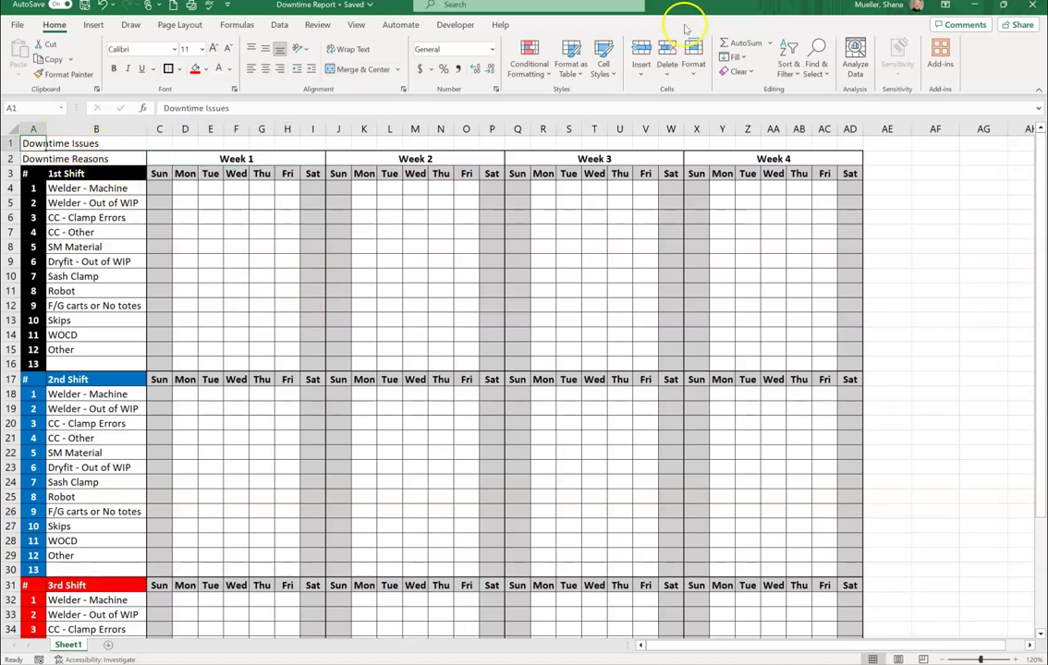
left_click(606, 70)
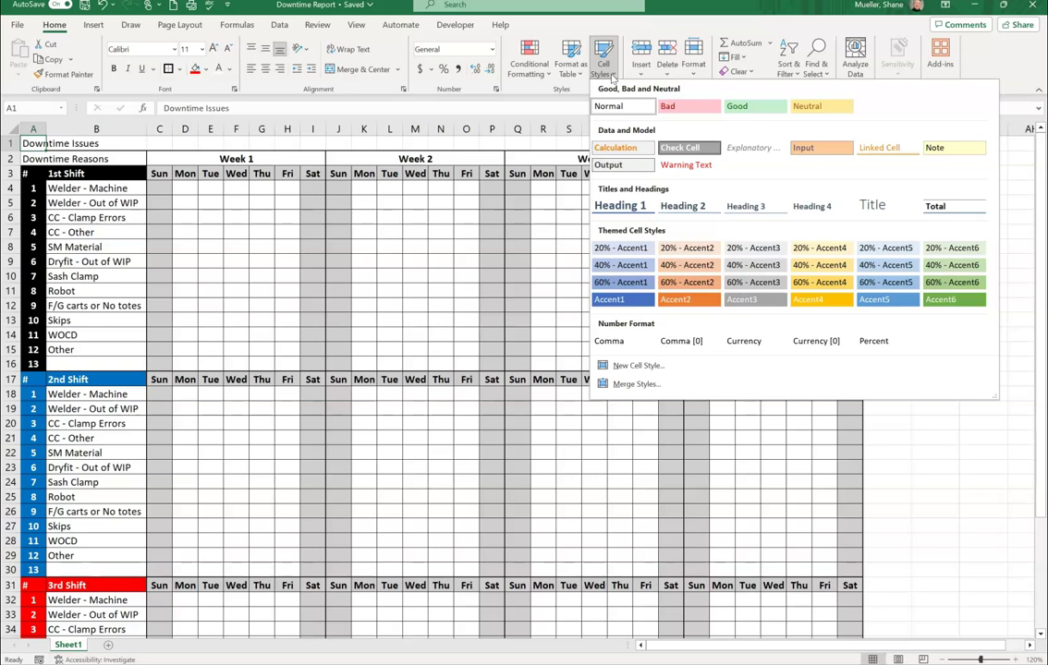
left_click(895, 213)
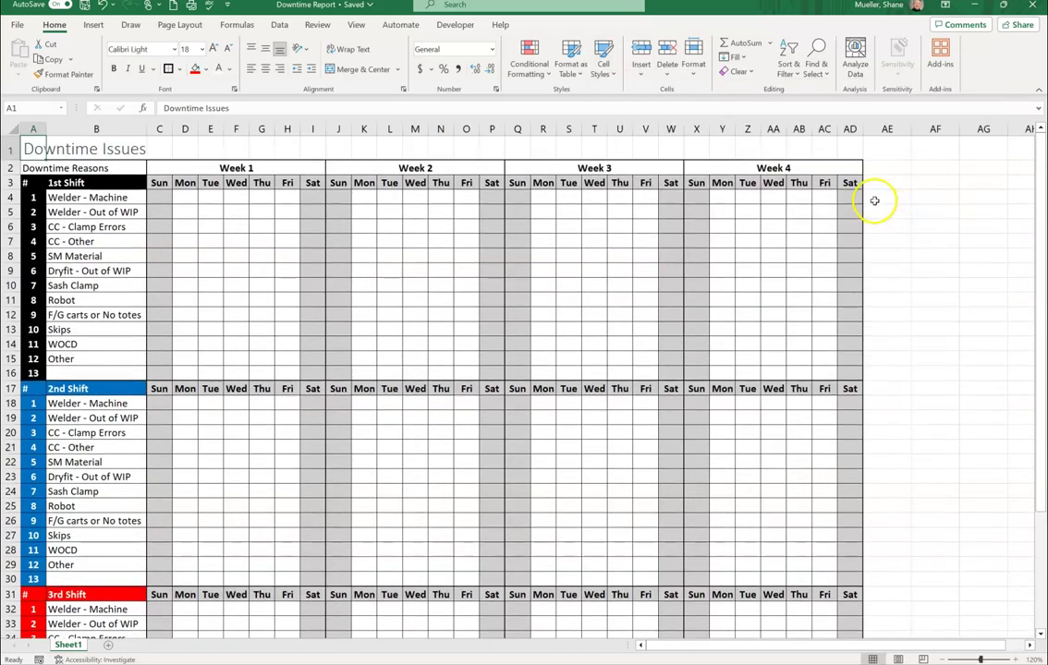
left_click(114, 69)
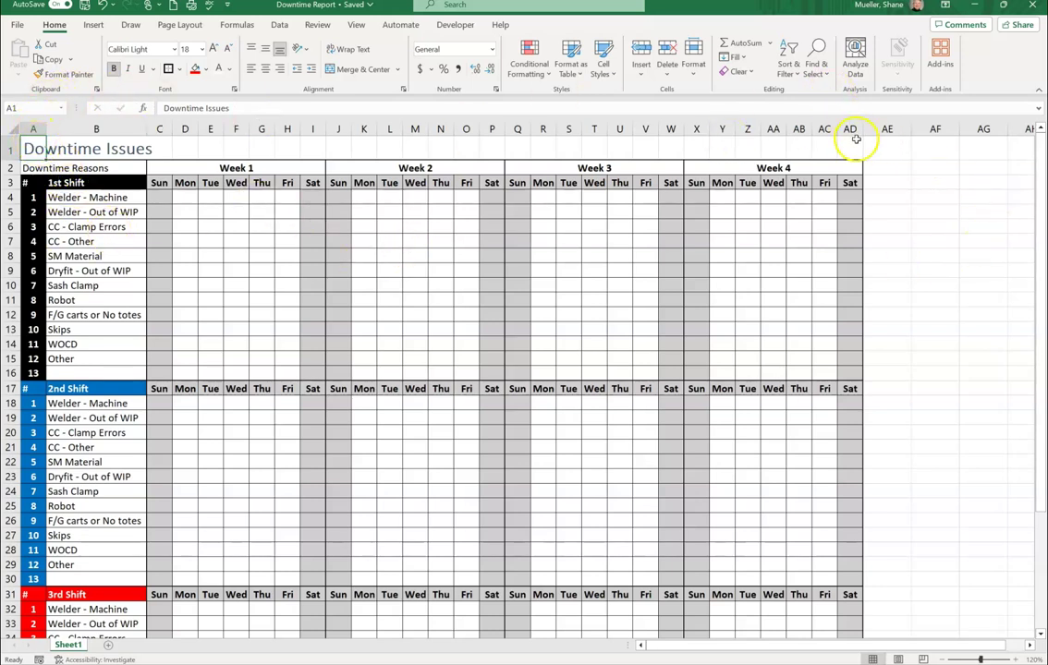
Center the Downtime Issues title across A1:AD1 with Center Across Selection, without merging the cells.
left_click(122, 211)
left_click_drag(37, 148, 855, 140)
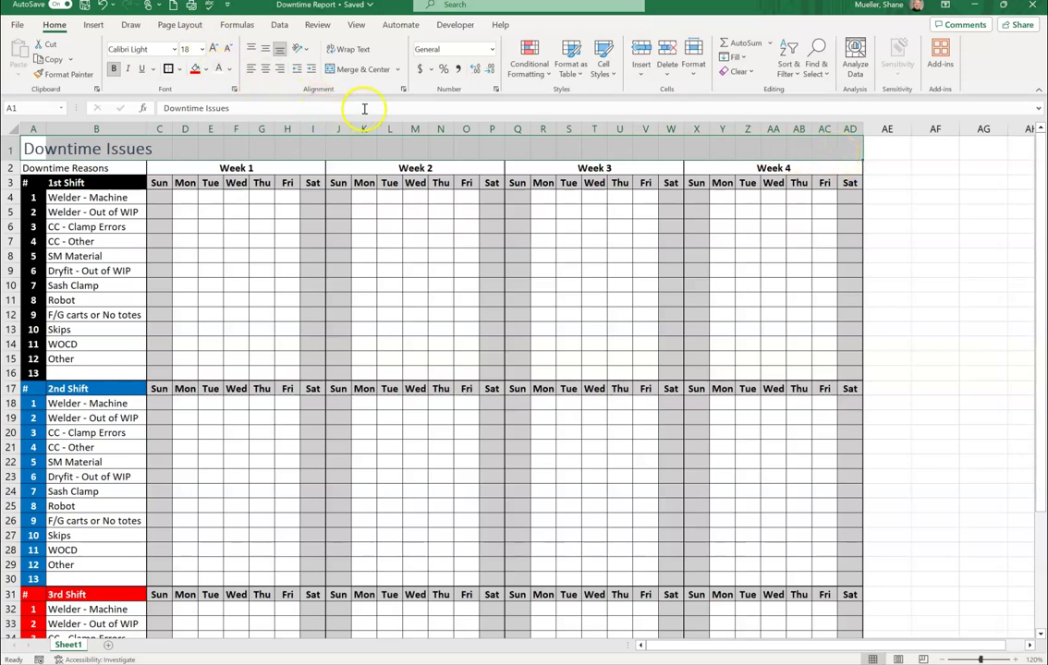
left_click(403, 90)
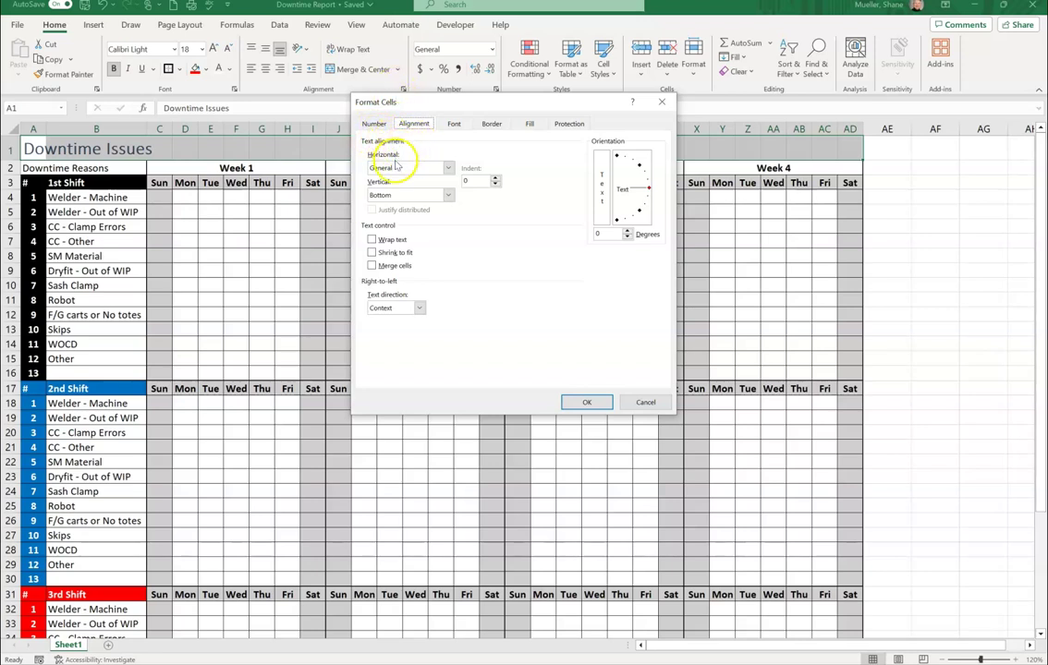
left_click(449, 168)
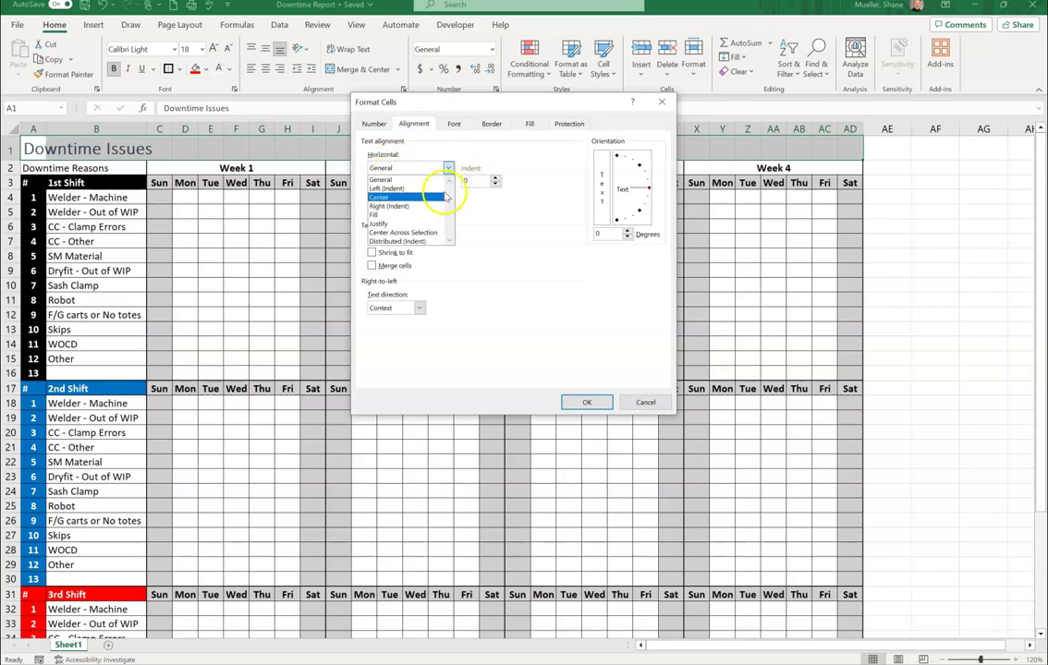
left_click(420, 233)
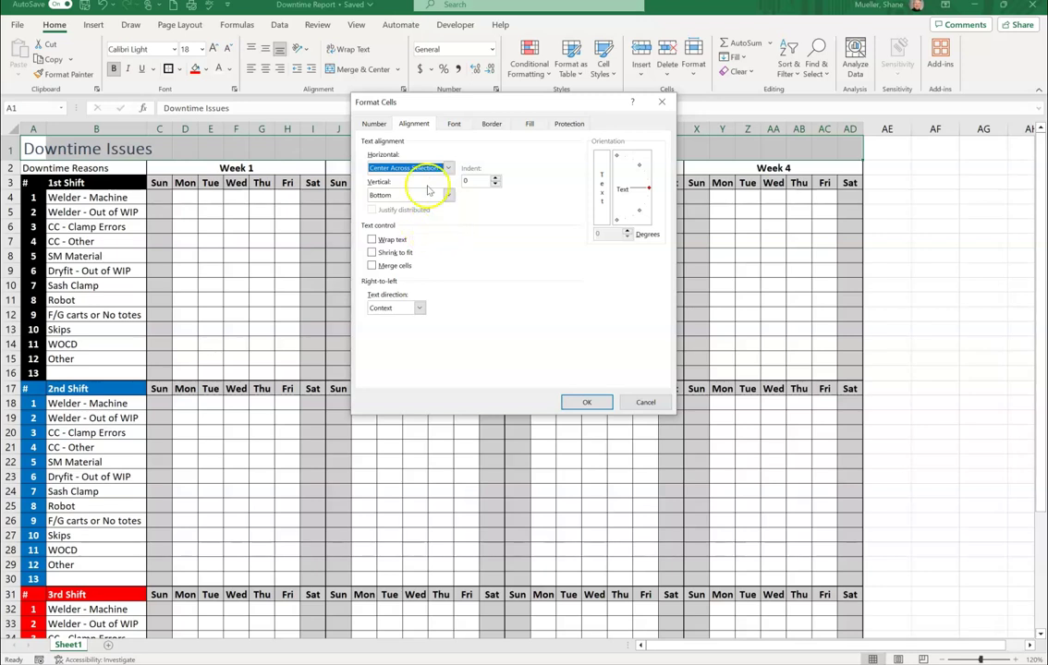
left_click(588, 402)
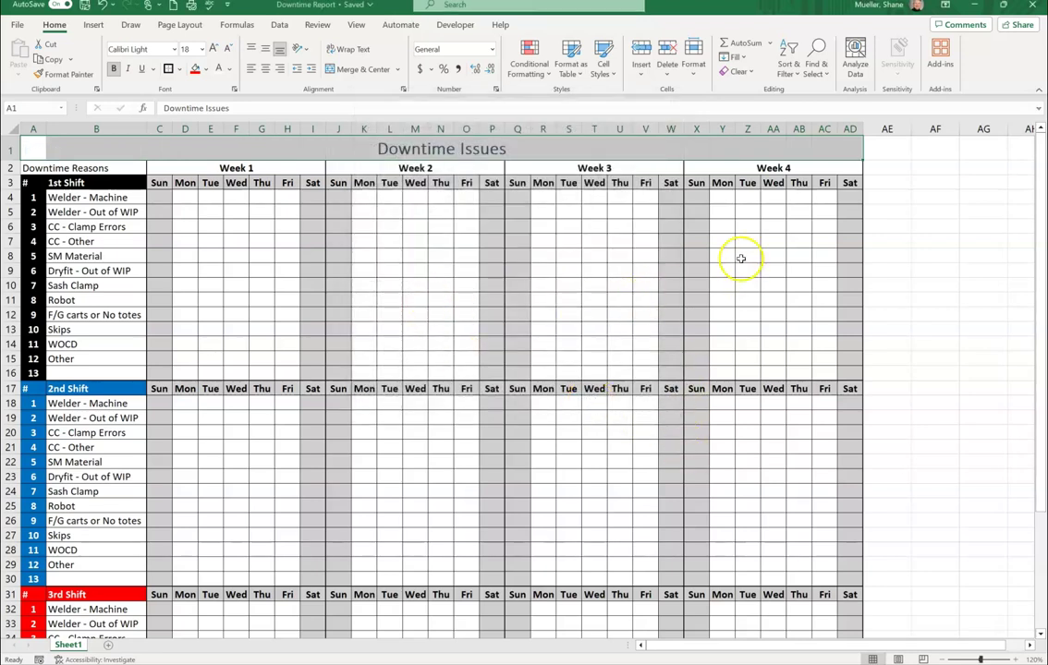
left_click(888, 238)
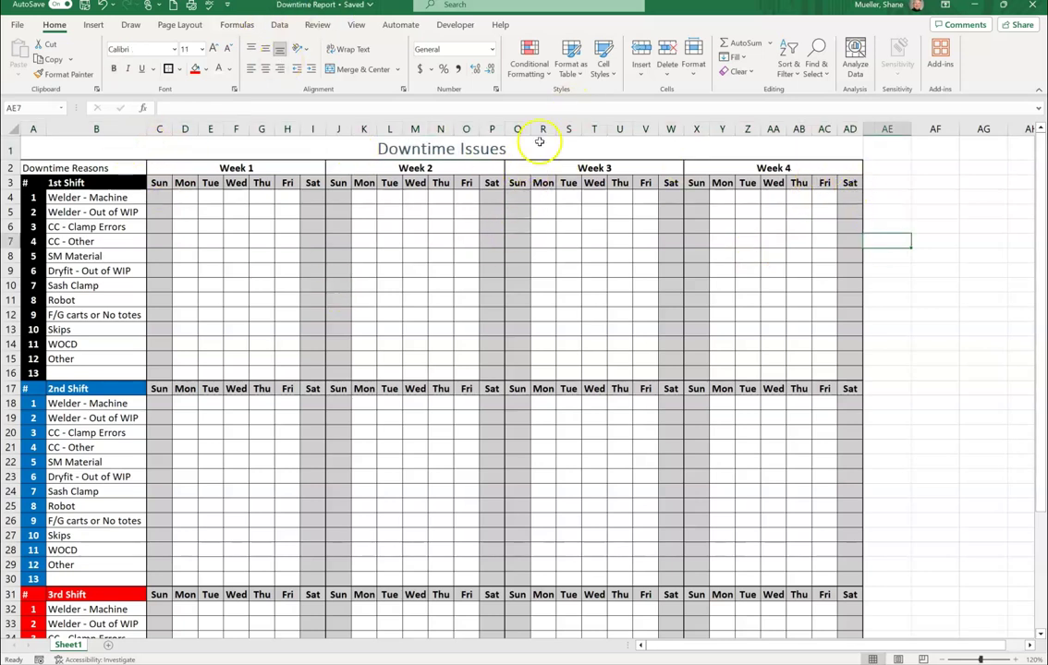
Compare how the merged week headings in row 2 select with the individual unmerged title cells in row 1.
left_click(268, 169)
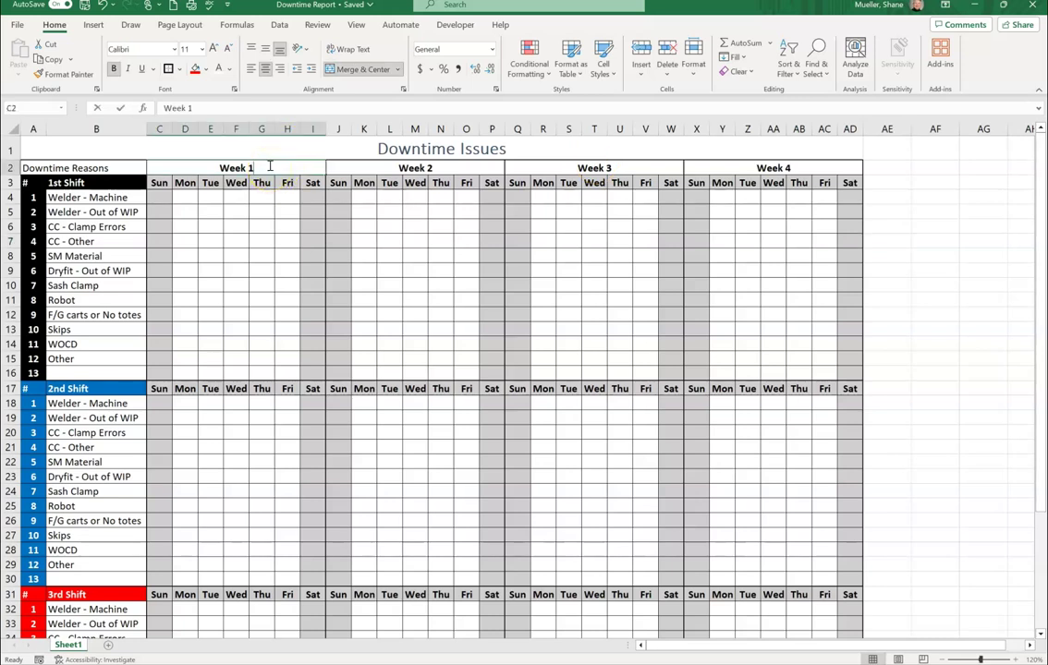
double_click(269, 167)
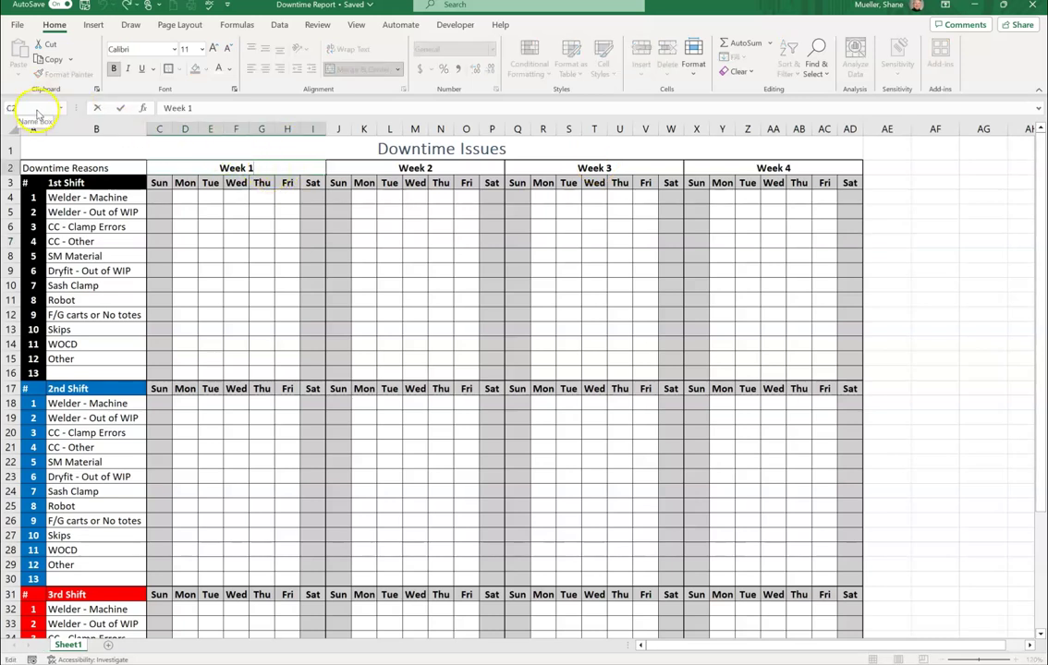
left_click(397, 168)
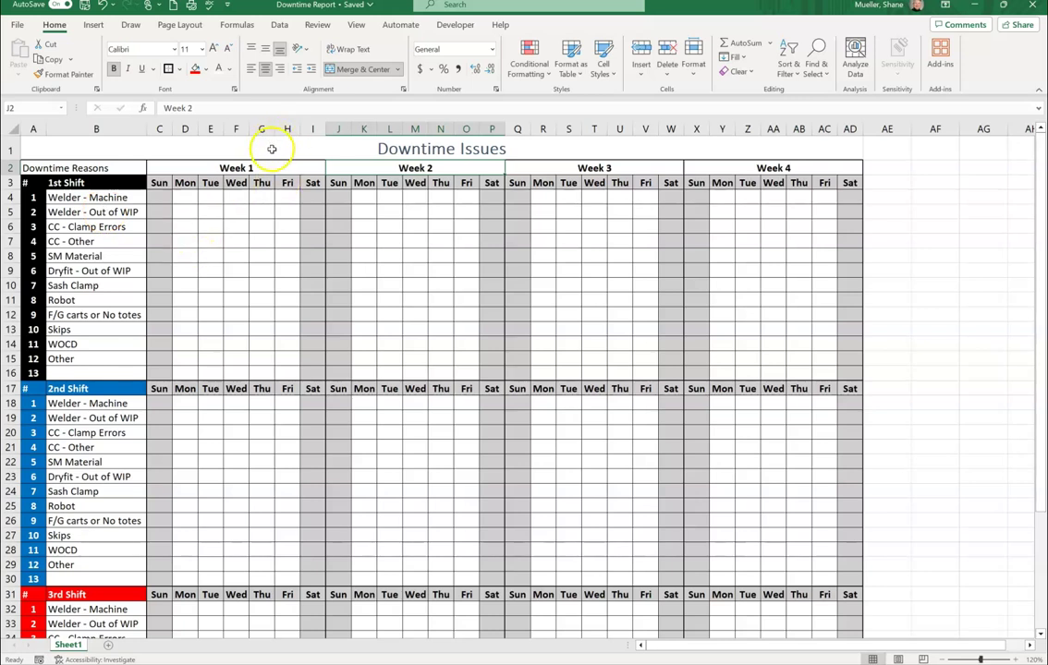
left_click(558, 148)
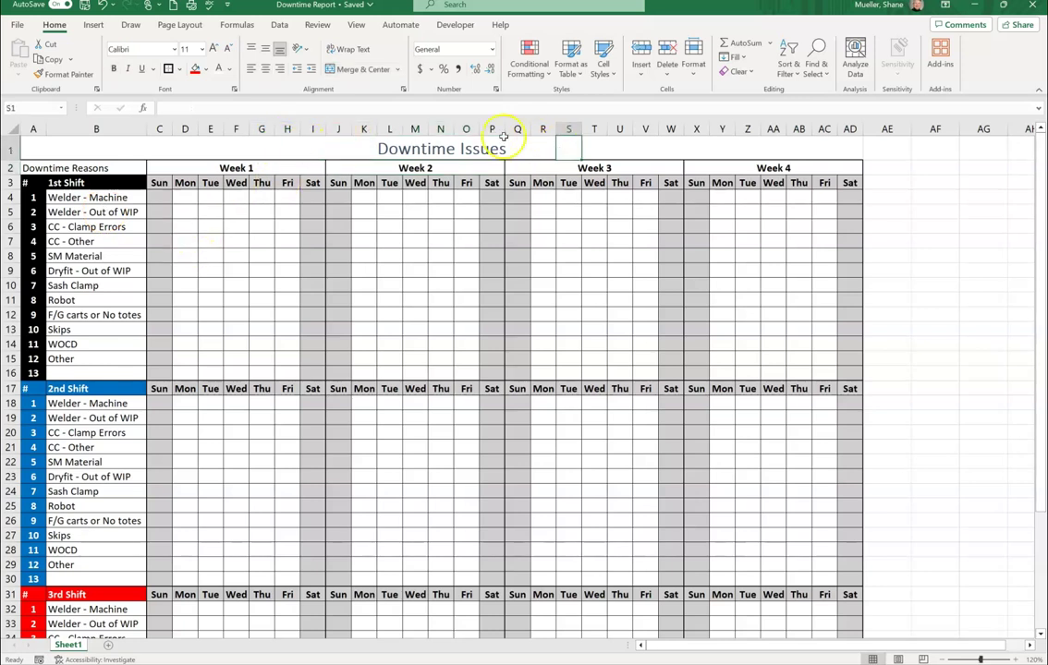
left_click(185, 144)
left_click(218, 151)
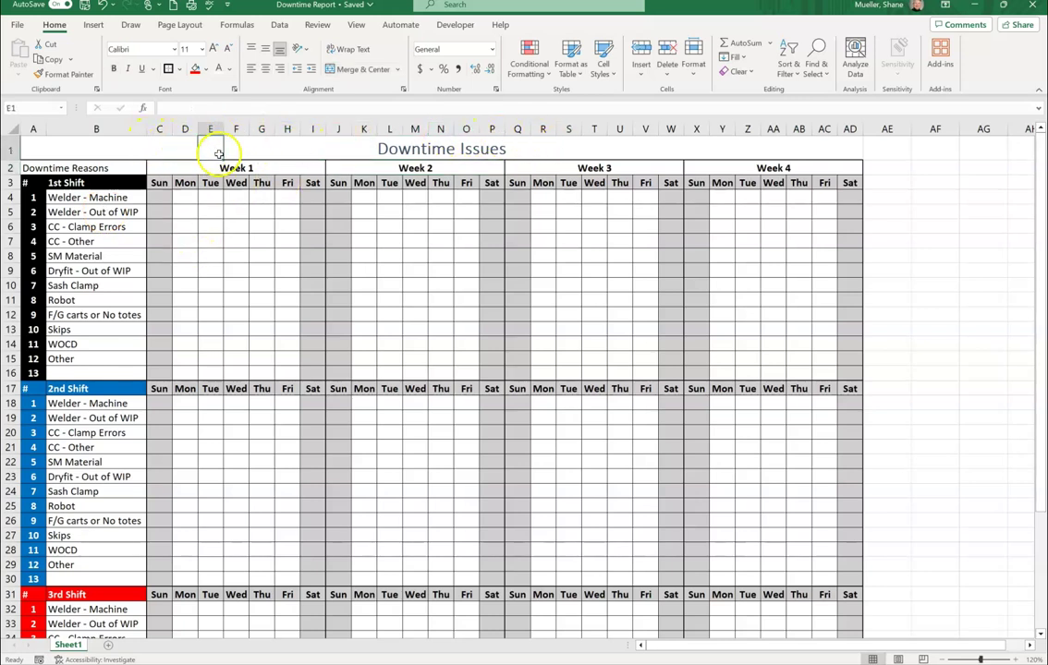
left_click(305, 146)
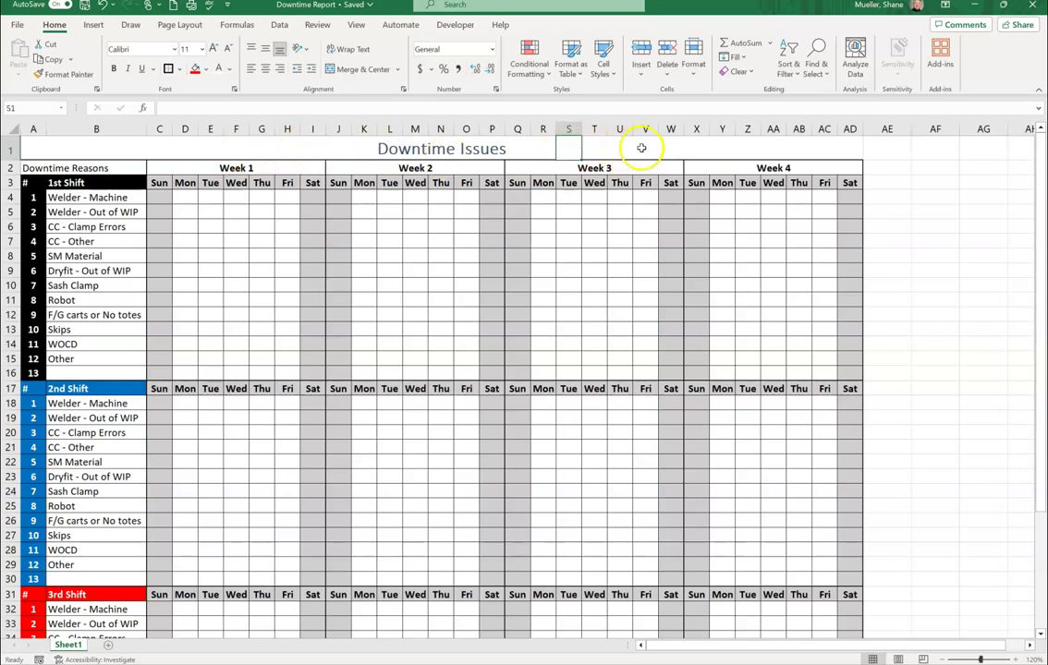
left_click(694, 148)
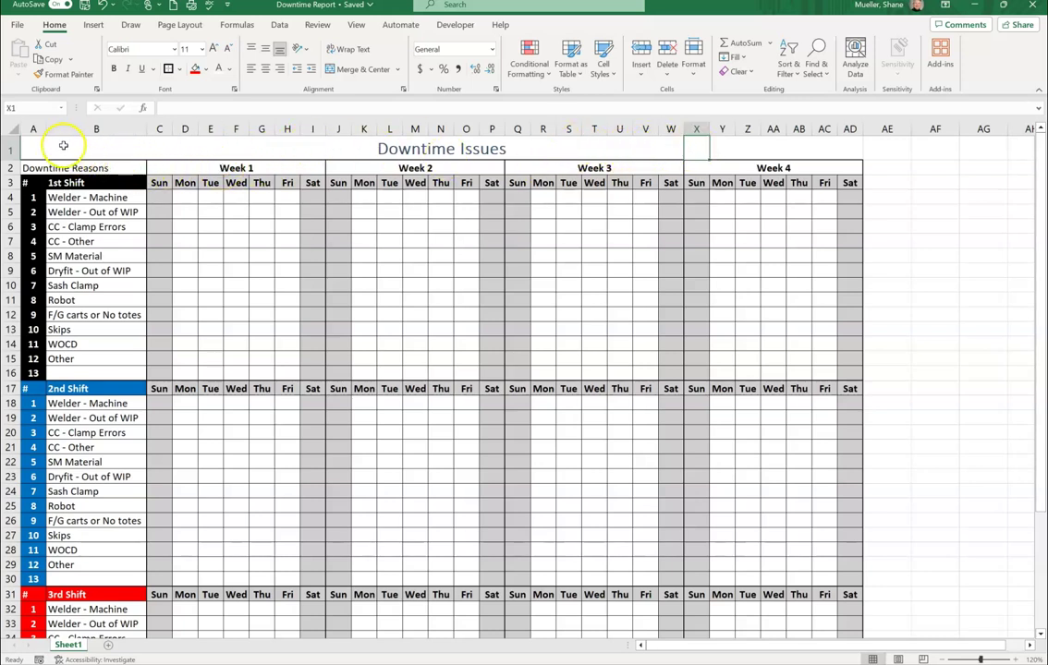
left_click_drag(48, 145, 849, 130)
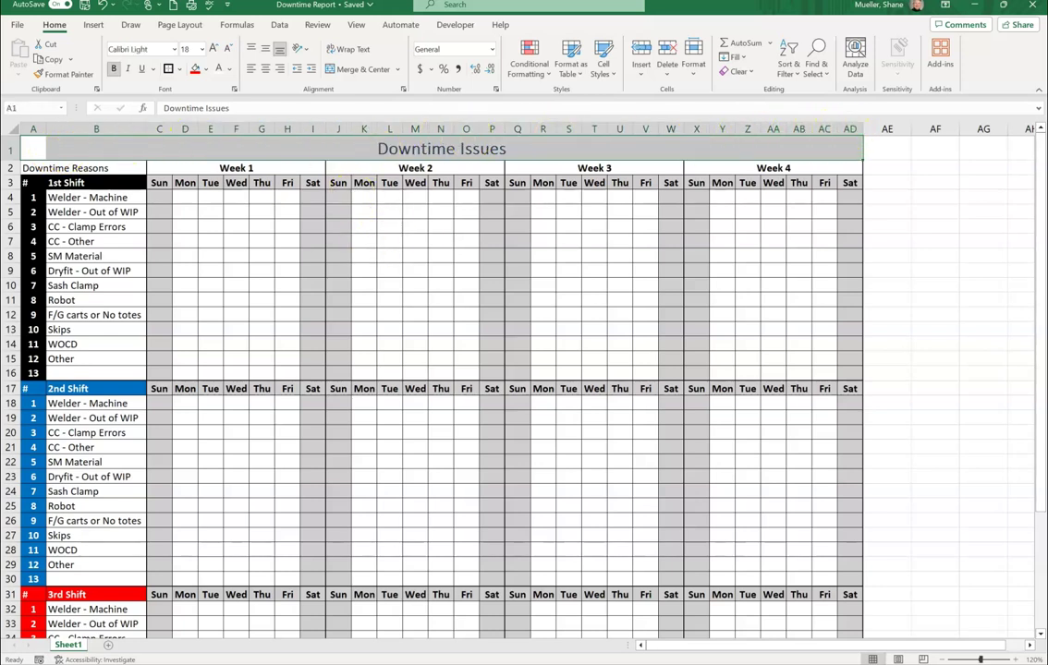
left_click(927, 240)
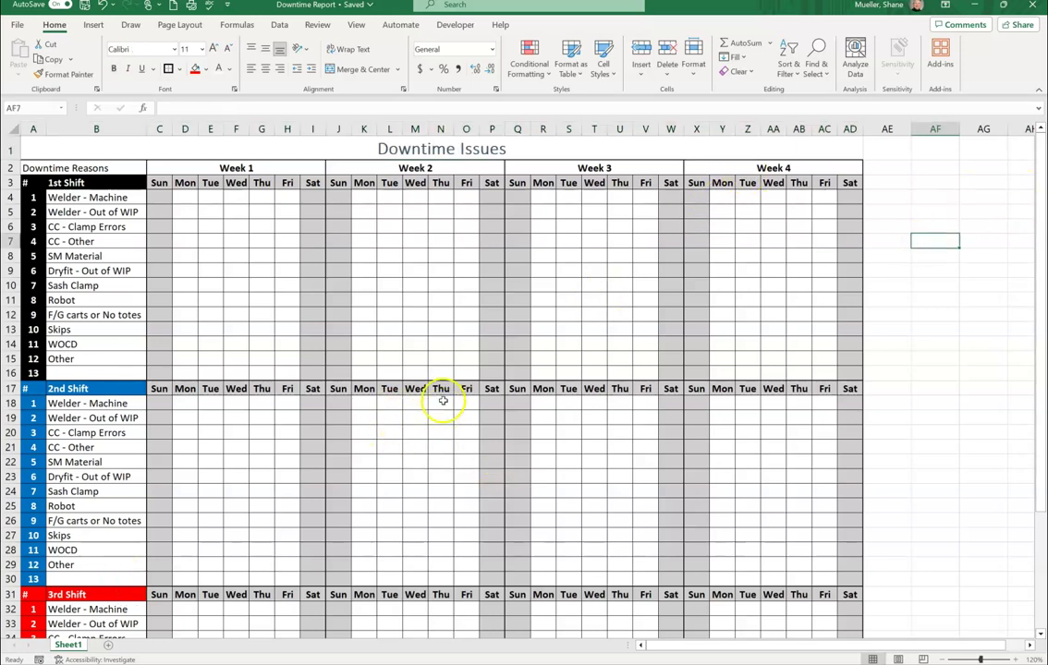
Review the three shift tables from the title row down to row 44.
scroll(416, 397, "down", 3)
scroll(482, 368, "down", 2)
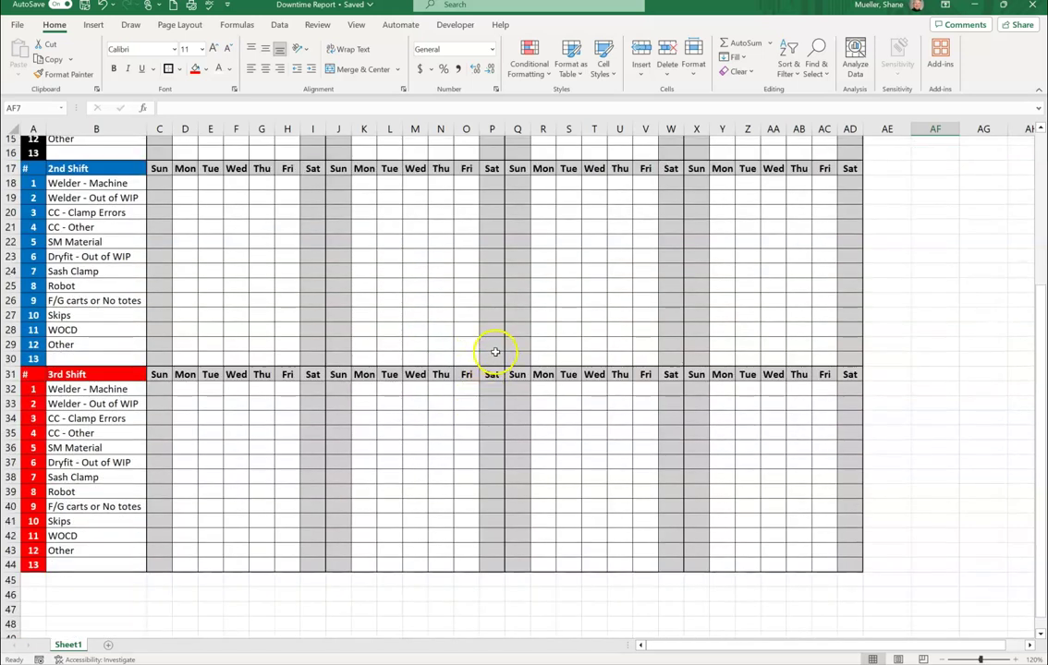
left_click(996, 446)
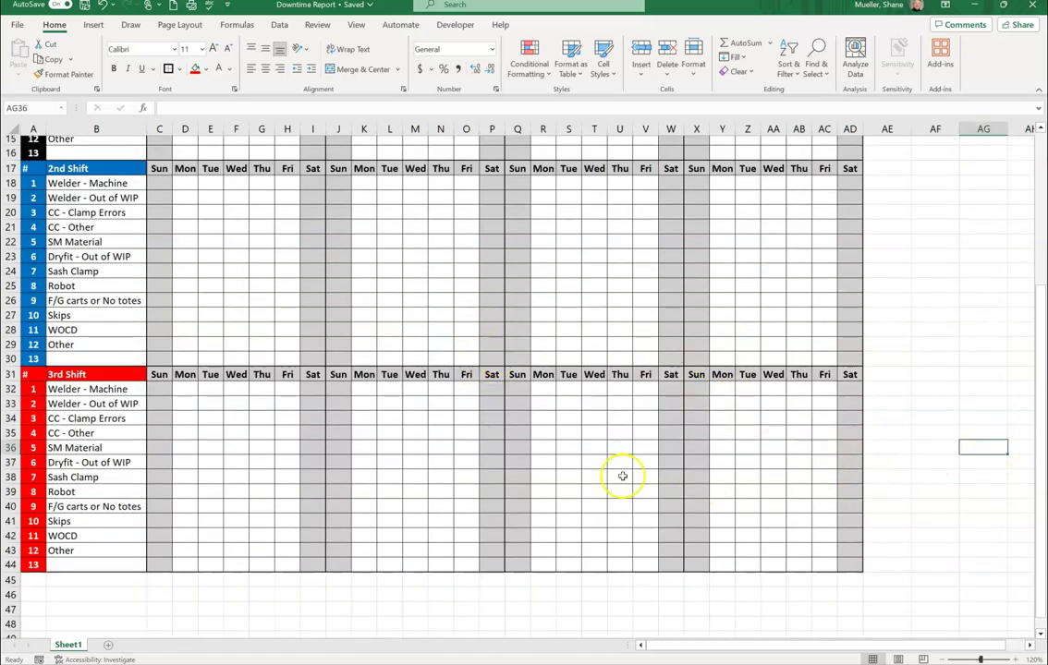
scroll(314, 397, "up", 6)
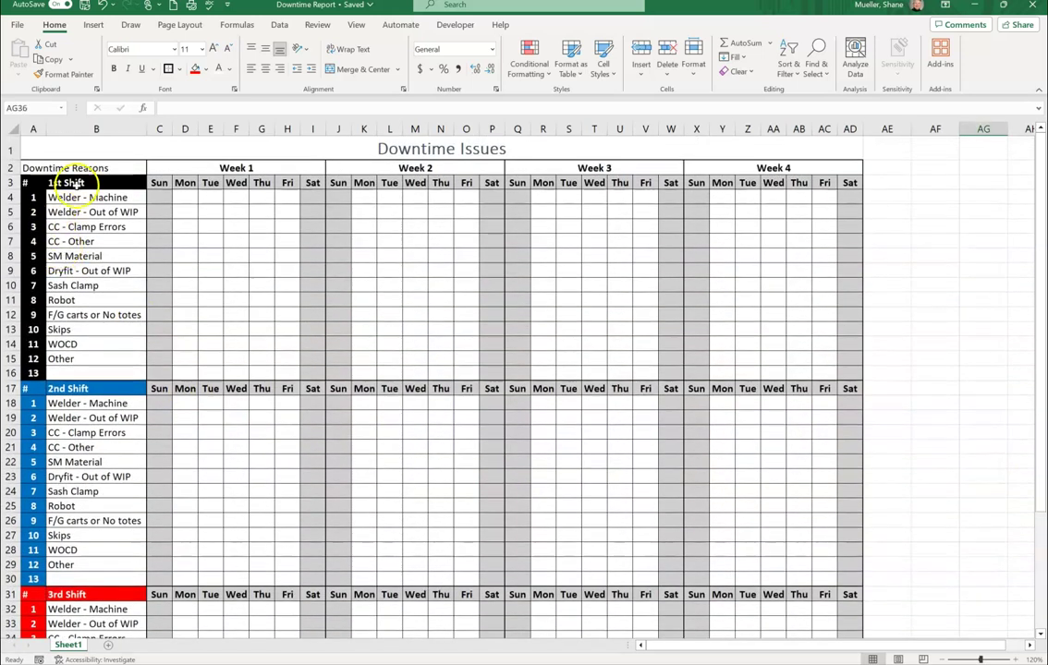
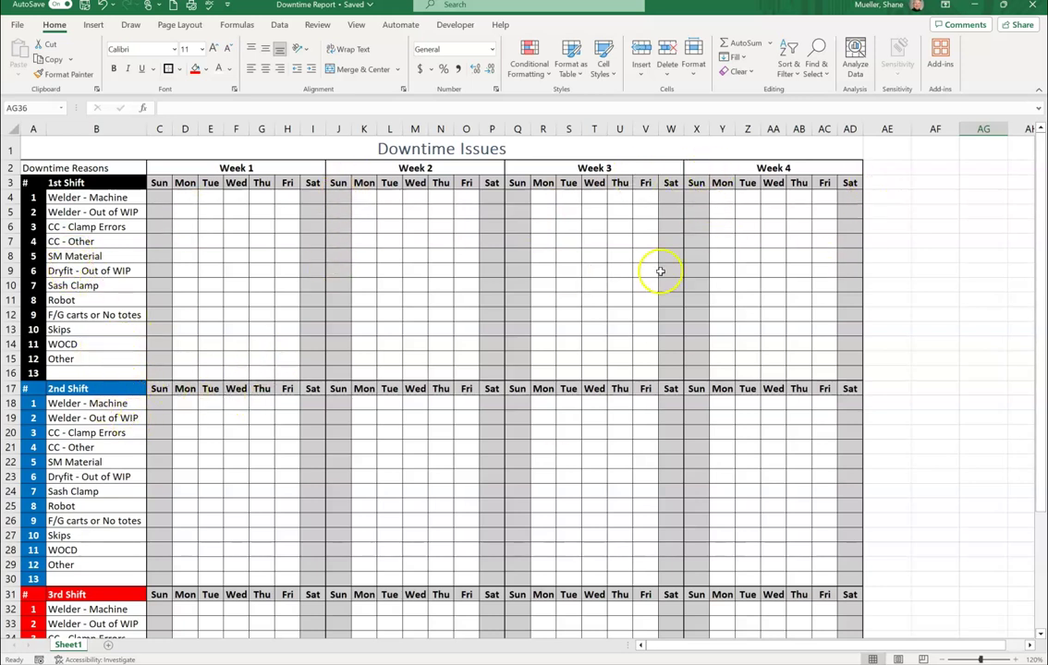
scroll(305, 394, "down", 2)
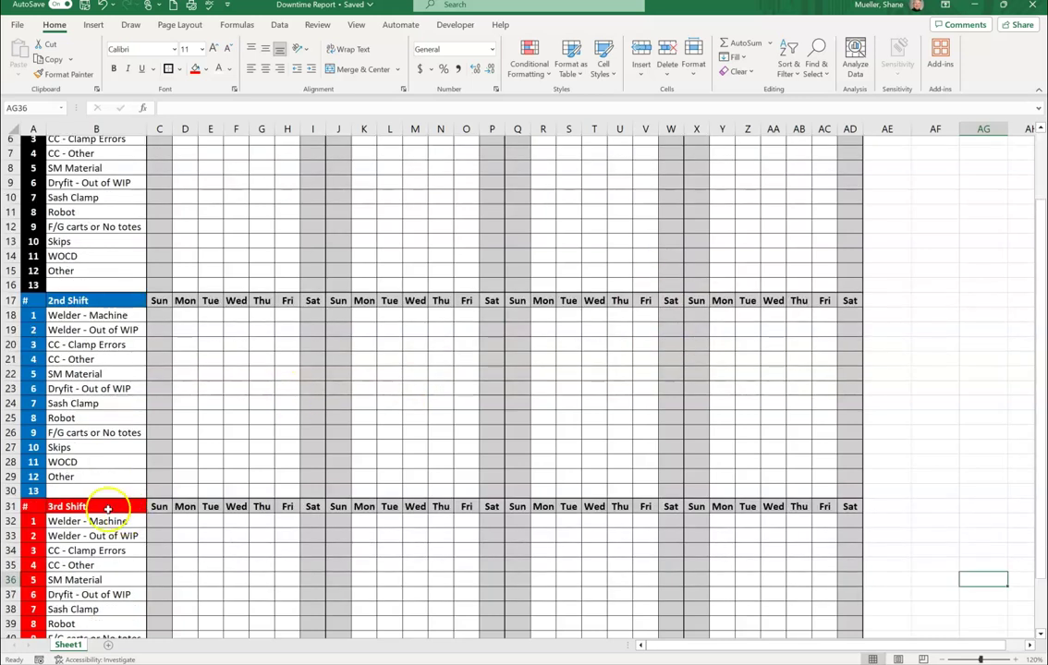
scroll(104, 518, "up", 2)
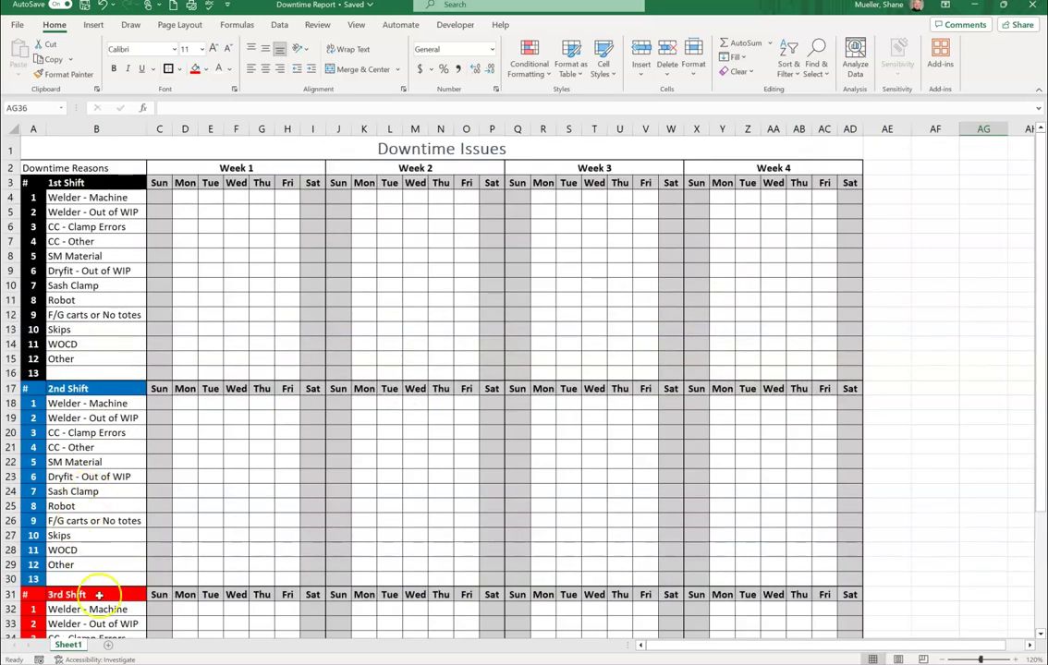
Rename Sheet1 as Downtime Issues and color its sheet tab standard blue.
double_click(70, 646)
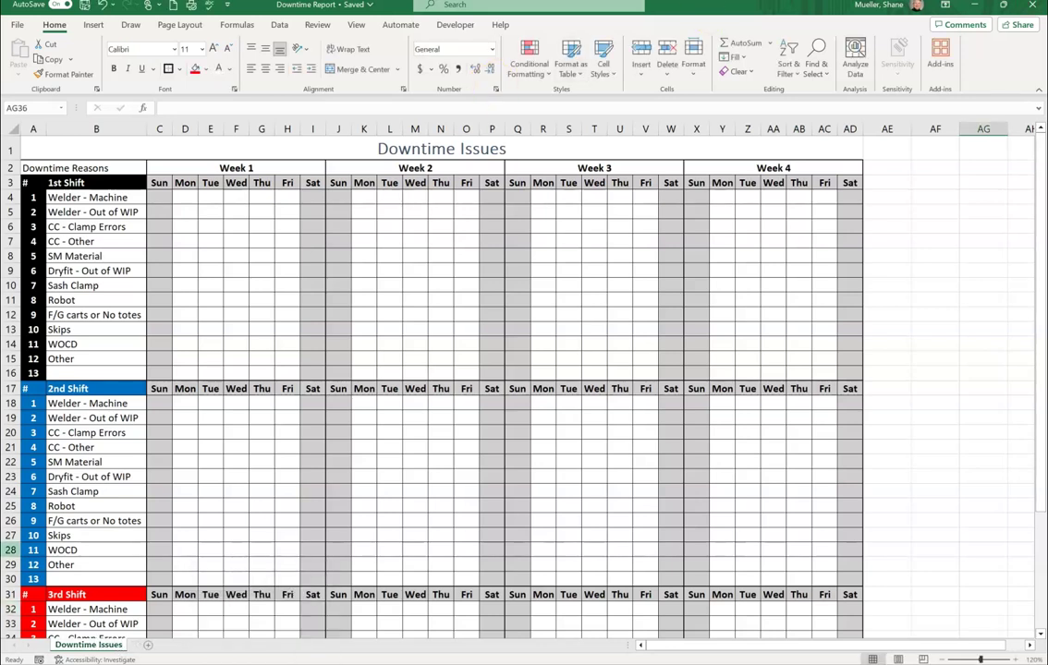
right_click(89, 651)
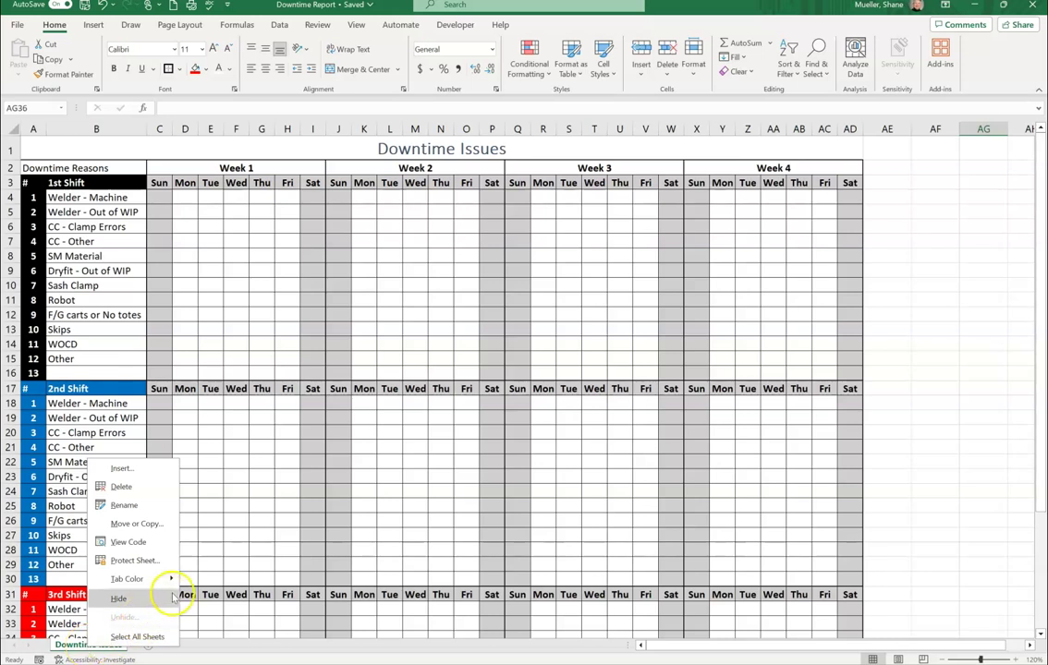
mouse_move(160, 579)
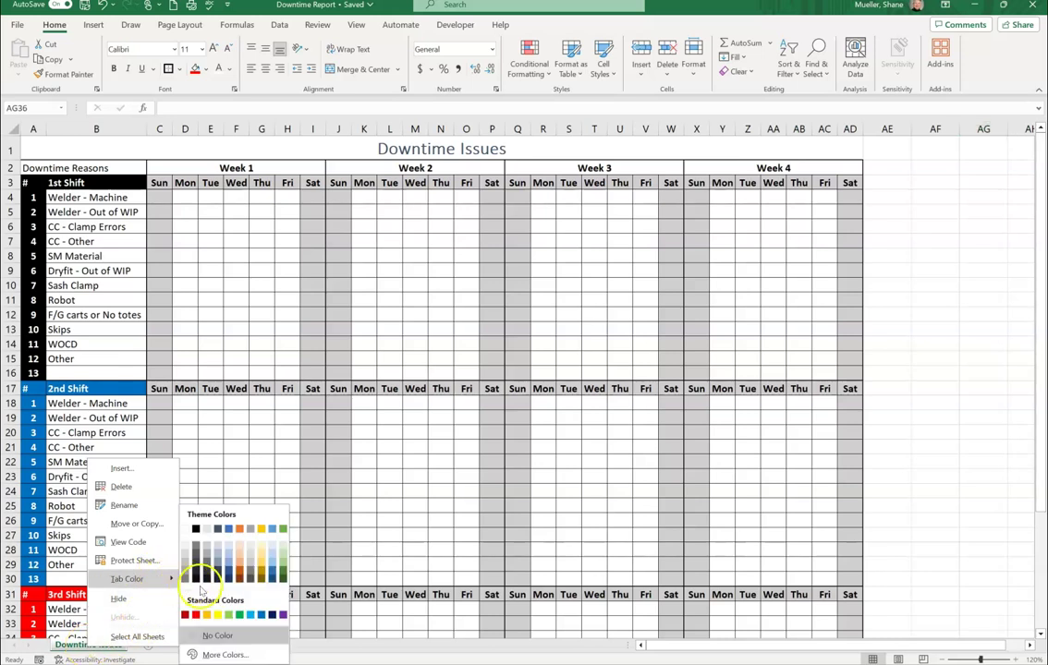
left_click(262, 616)
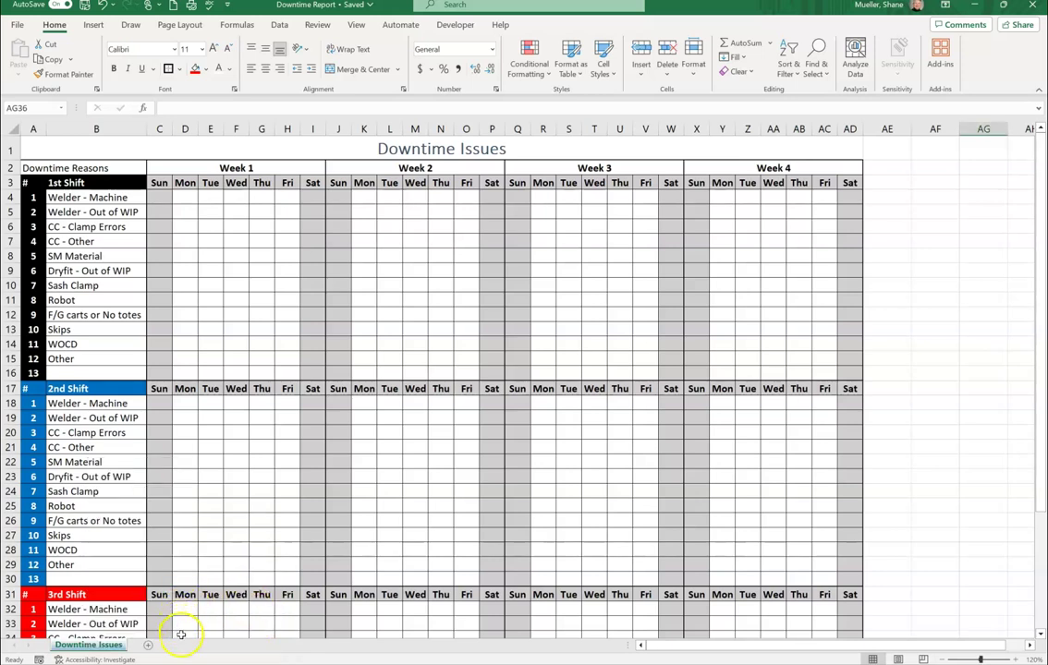
Save the Downtime Report workbook.
left_click(186, 506)
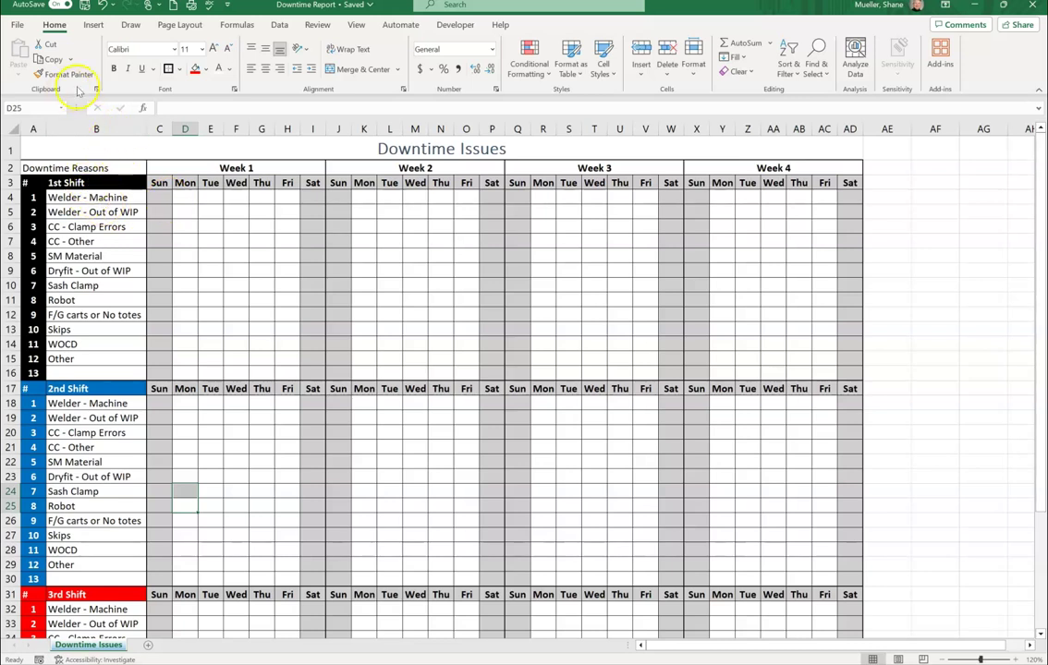
left_click(87, 7)
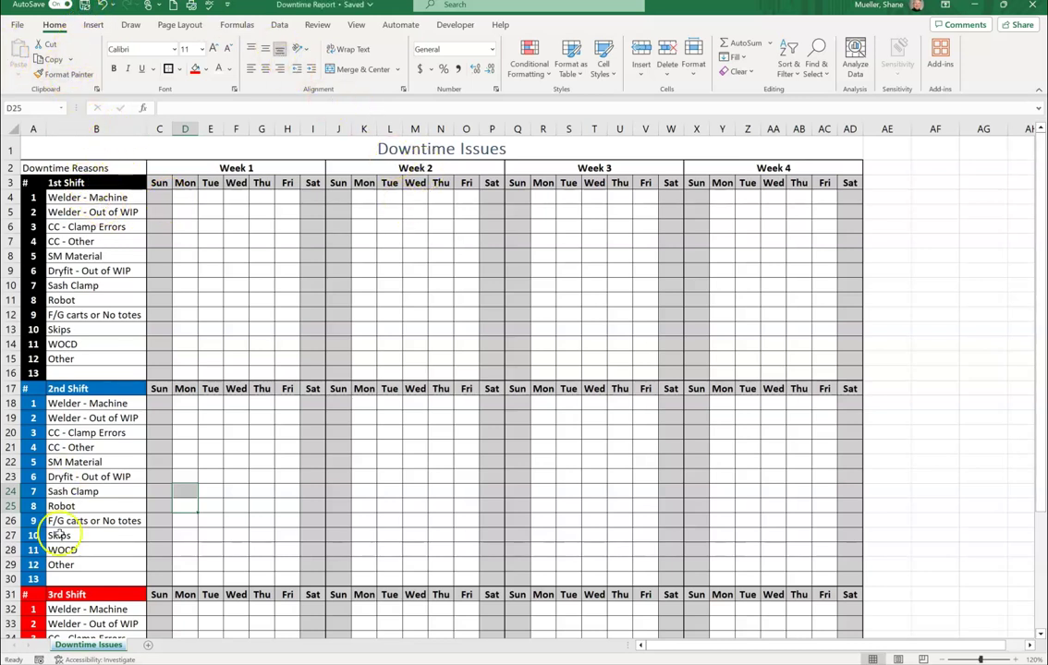